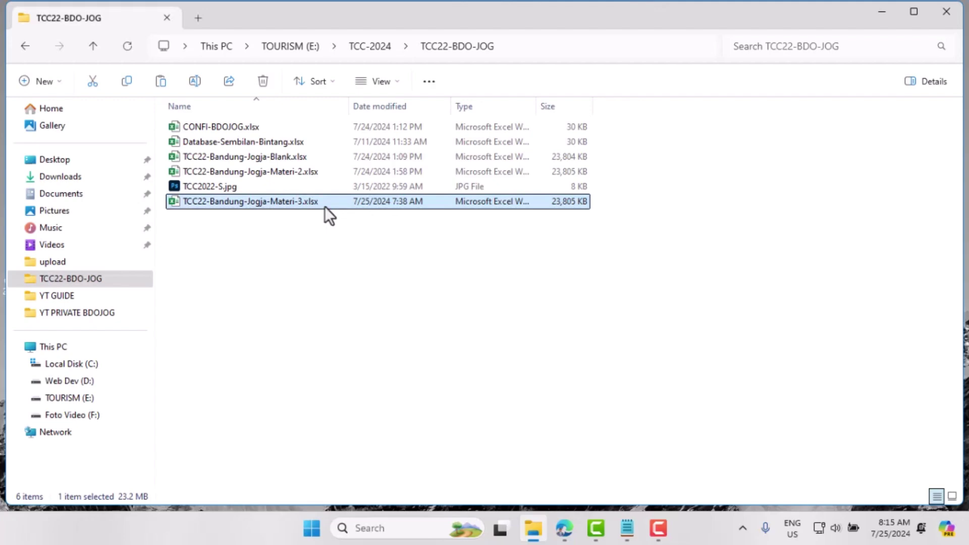
Step: Open TCC22-Bandung-Jogja-Materi-3.xlsx from File Explorer in Excel
{"action": "double_click", "coordinate": [257, 206]}
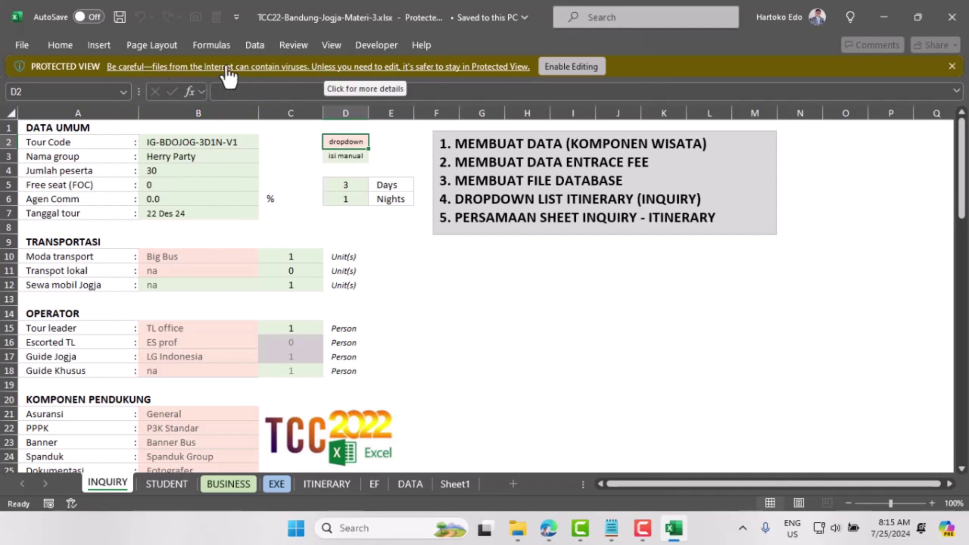
Step: Disable Protected View for internet files, unsafe locations and Outlook attachments in Trust Center
{"action": "left_click", "coordinate": [335, 68]}
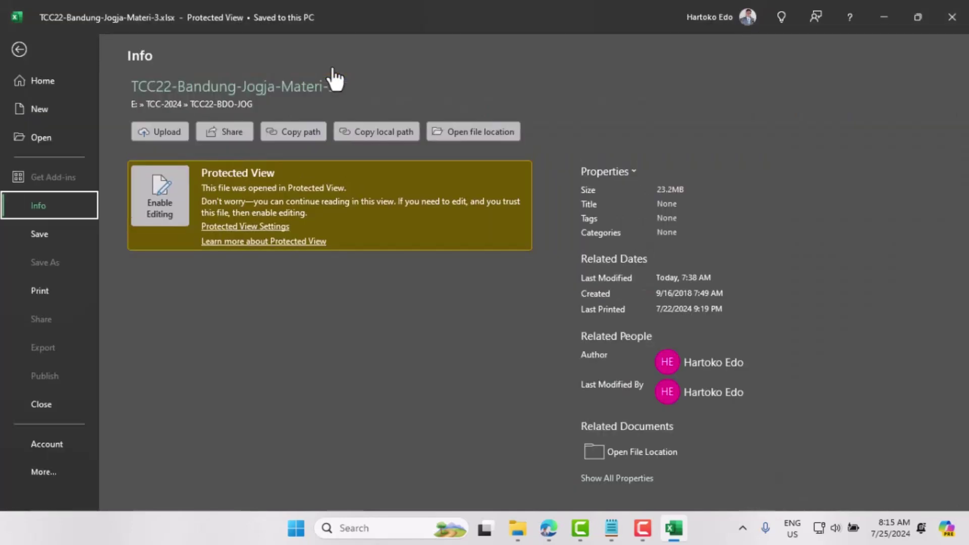
{"action": "left_click", "coordinate": [235, 229]}
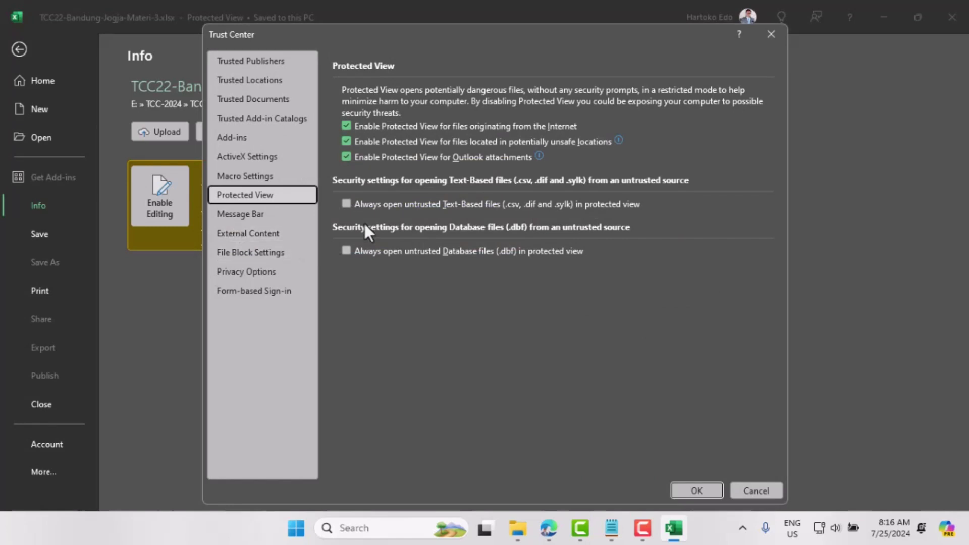
{"action": "left_click", "coordinate": [345, 126]}
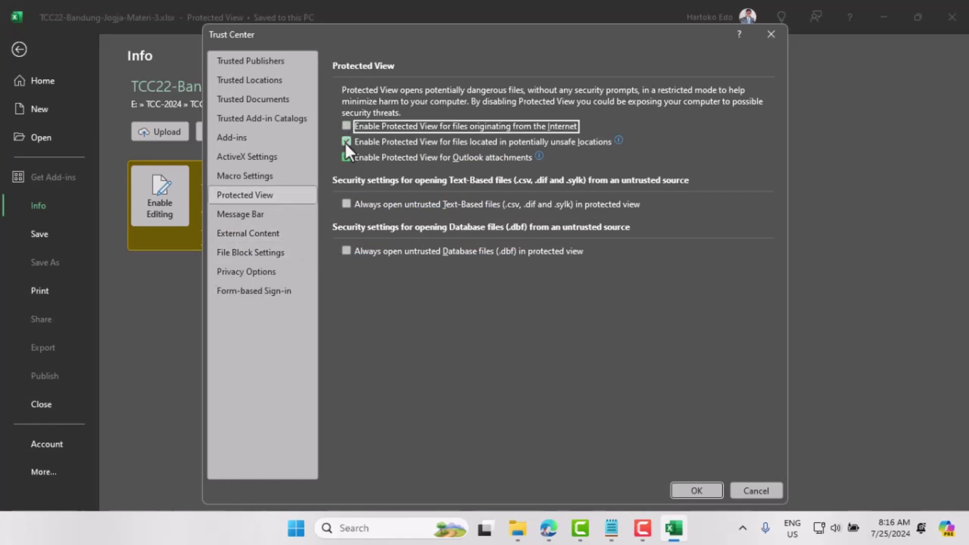
{"action": "left_click", "coordinate": [346, 141]}
{"action": "left_click", "coordinate": [347, 157]}
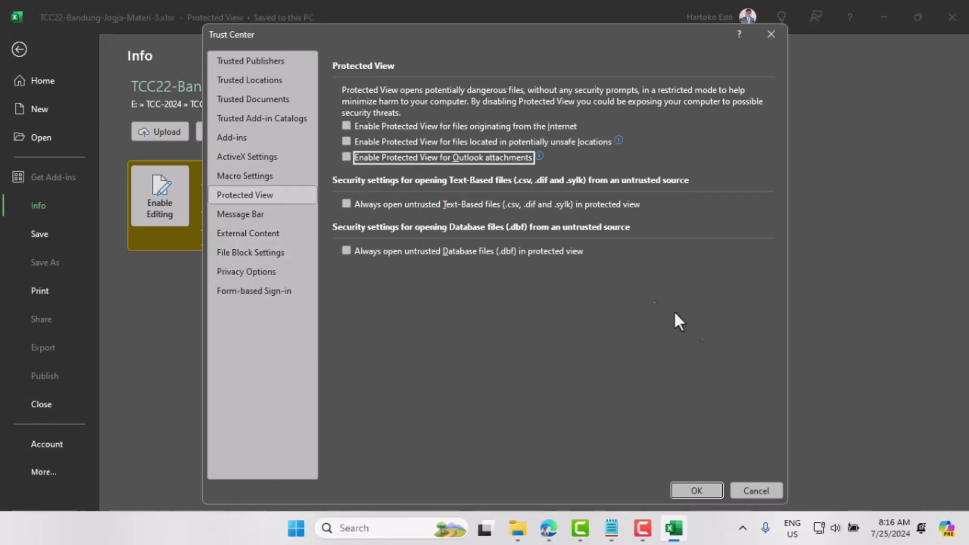
{"action": "left_click", "coordinate": [697, 491]}
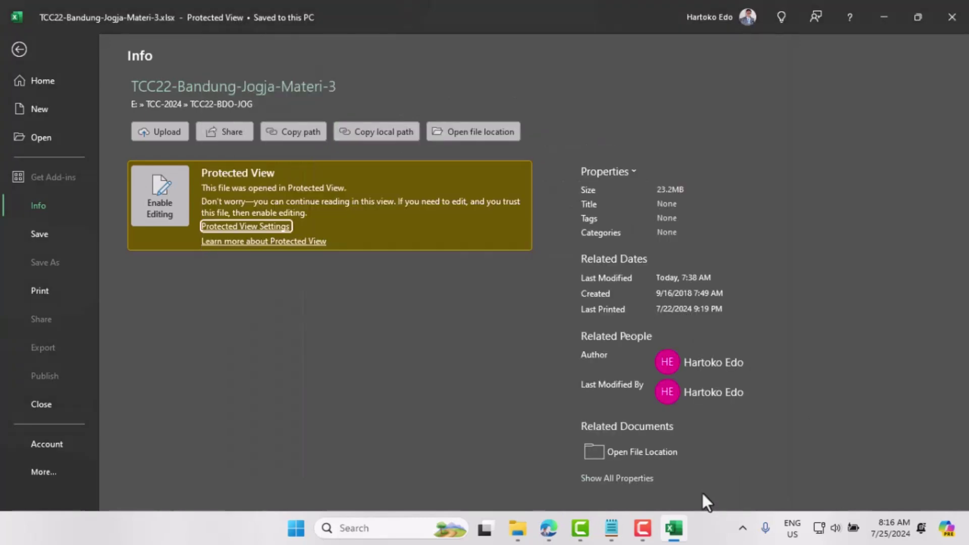
Step: Enable saving for the workbook, then close Excel
{"action": "left_click", "coordinate": [20, 48]}
{"action": "left_click", "coordinate": [118, 18]}
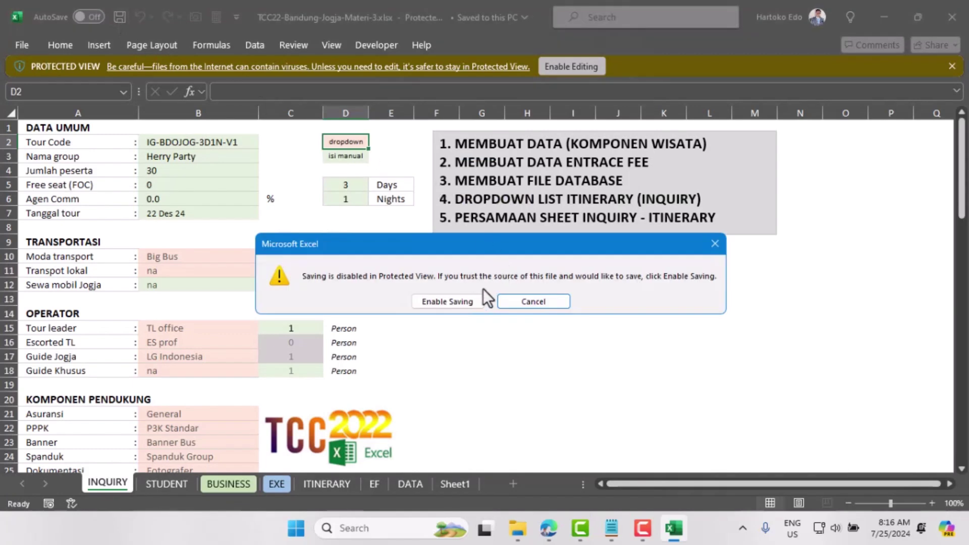
{"action": "left_click", "coordinate": [461, 304]}
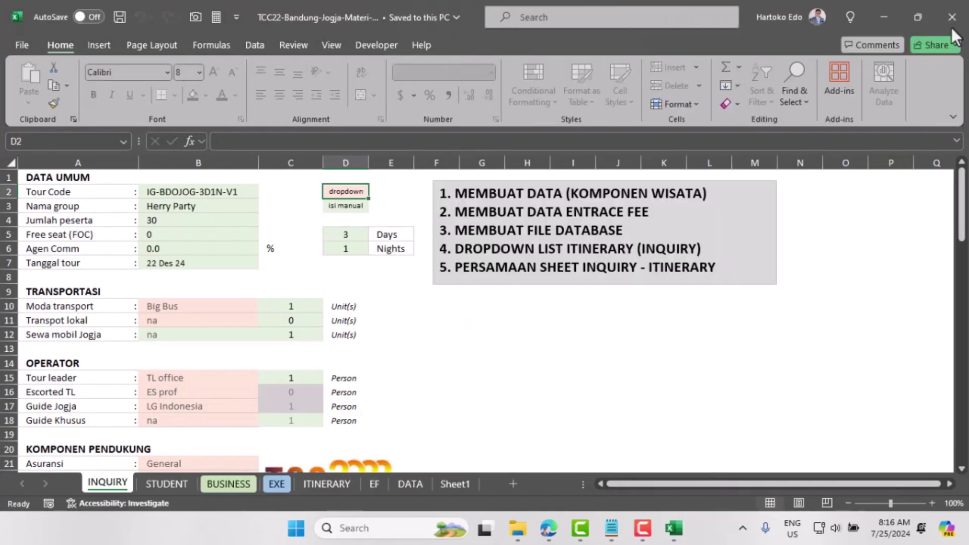
{"action": "left_click", "coordinate": [952, 17]}
Step: Duplicate the Materi-3 workbook in the folder by copying and pasting it
{"action": "left_click", "coordinate": [247, 227]}
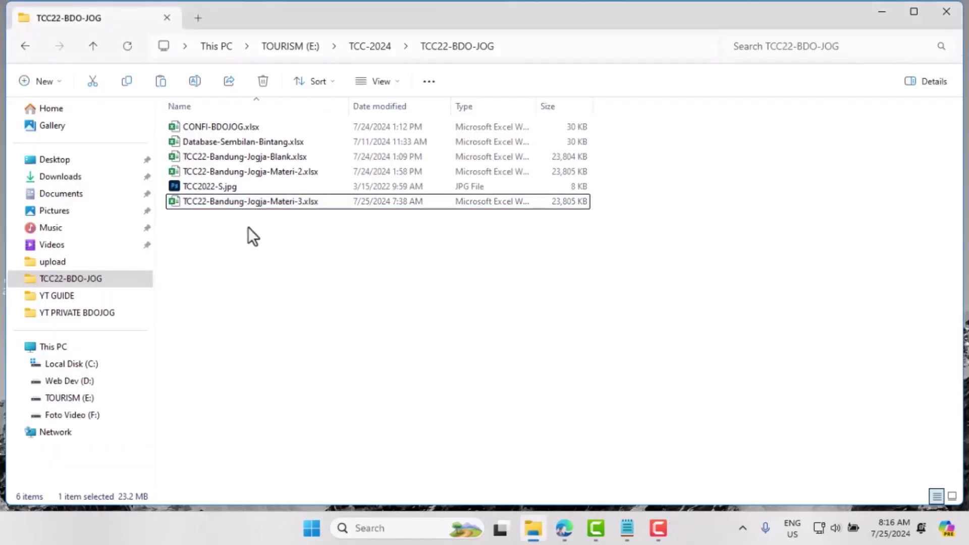
{"action": "left_click", "coordinate": [216, 201]}
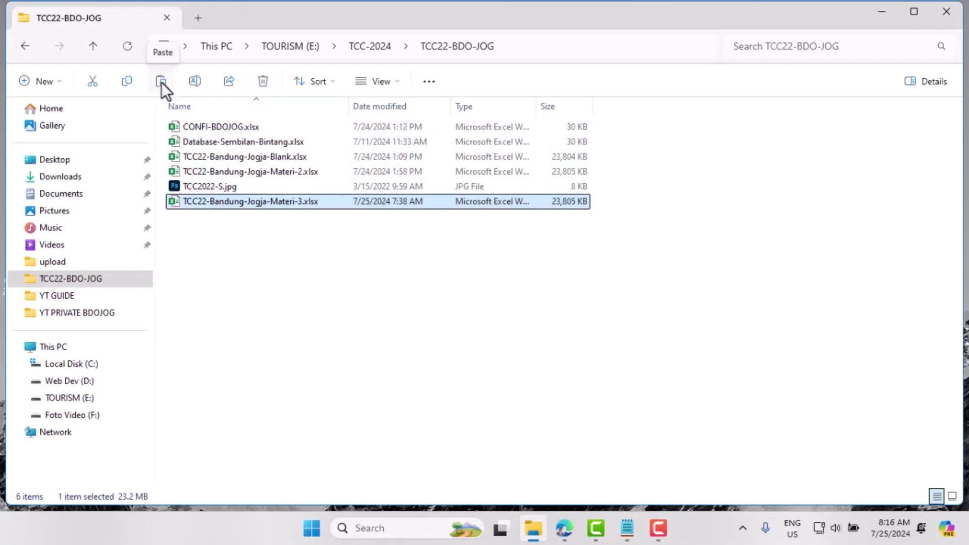
{"action": "left_click", "coordinate": [129, 81]}
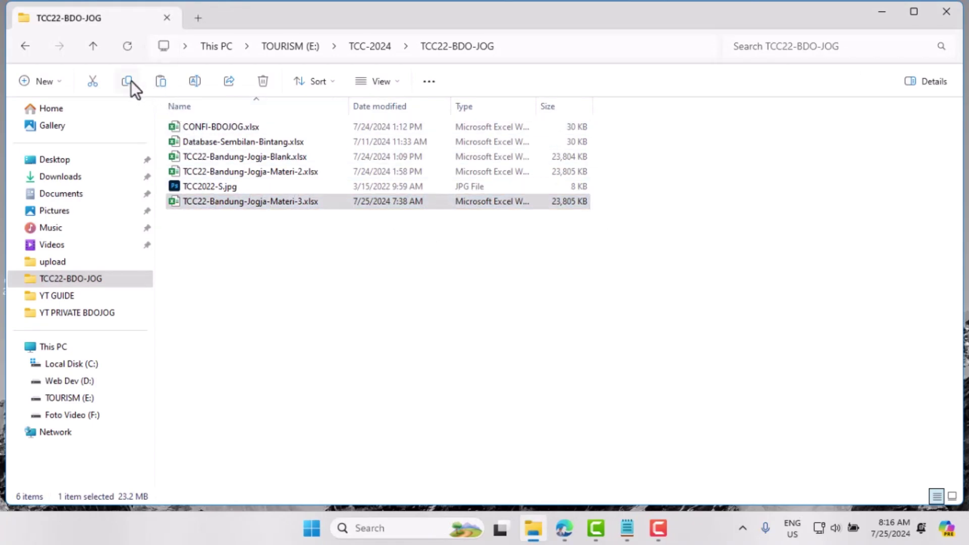
{"action": "left_click", "coordinate": [161, 85]}
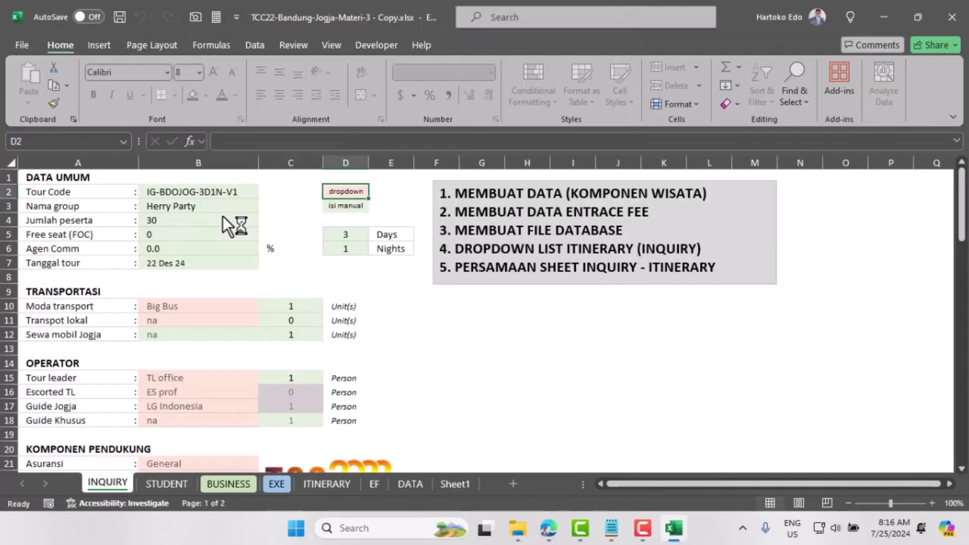
Step: Close the copy, permanently delete it, and reopen the original Materi-3 workbook
{"action": "left_click", "coordinate": [951, 17]}
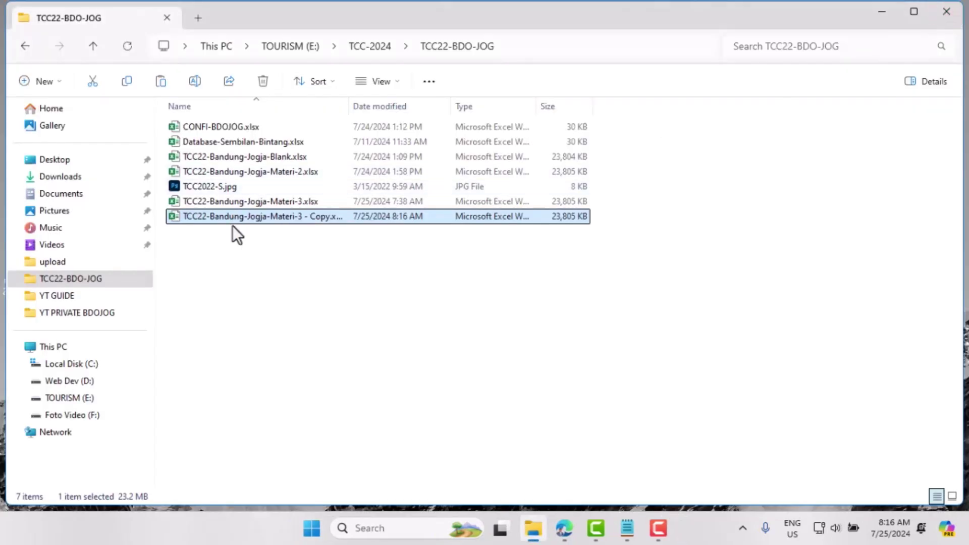
{"action": "left_click", "coordinate": [262, 80]}
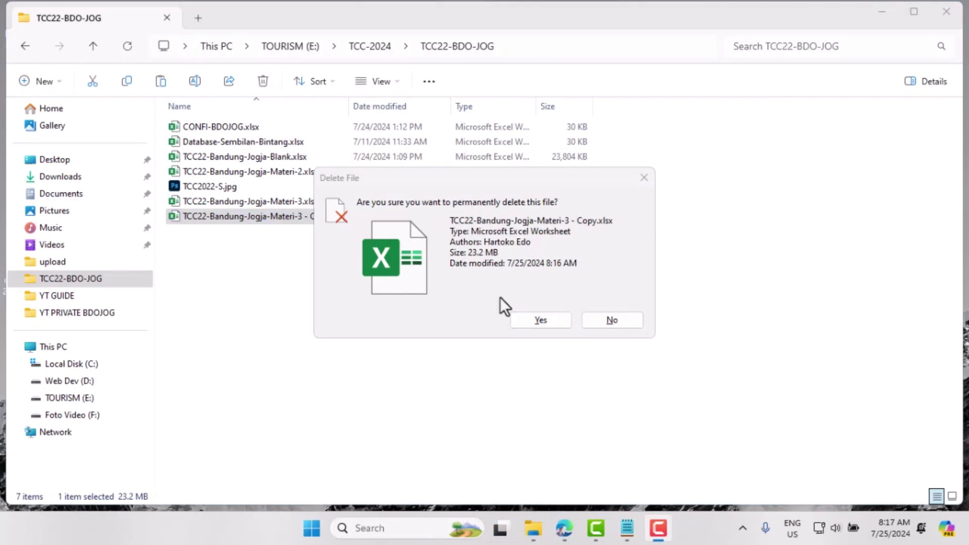
{"action": "left_click", "coordinate": [528, 320]}
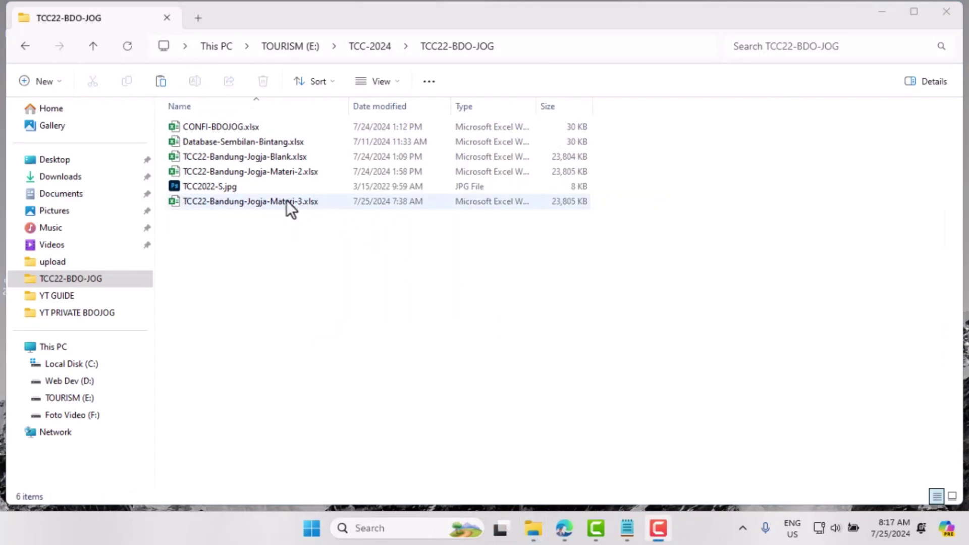
{"action": "left_click", "coordinate": [241, 202]}
{"action": "double_click", "coordinate": [241, 202]}
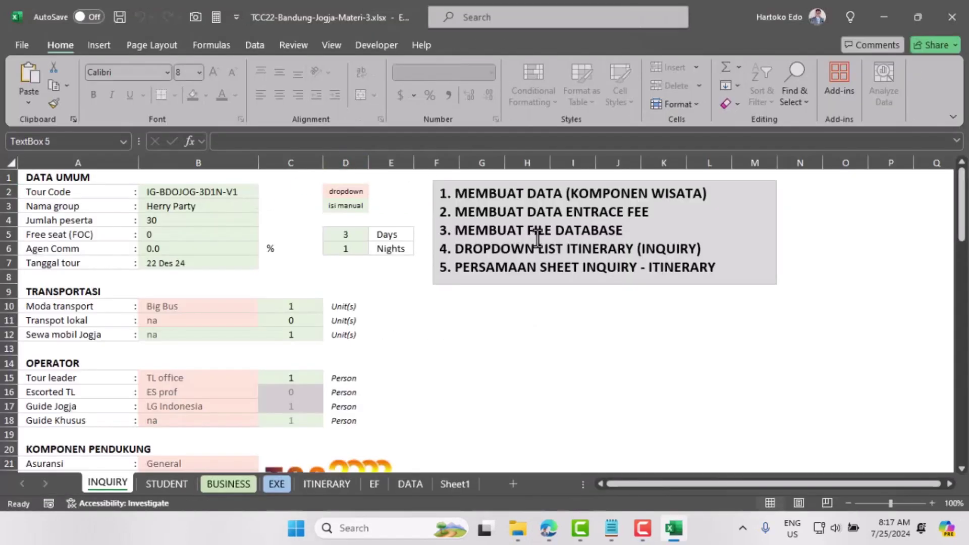
Step: Replace the text box contents with the new four-topic list and shorten the box to fit
{"action": "left_click", "coordinate": [538, 236]}
{"action": "key", "text": "ctrl+a"}
{"action": "key", "text": "ctrl+v"}
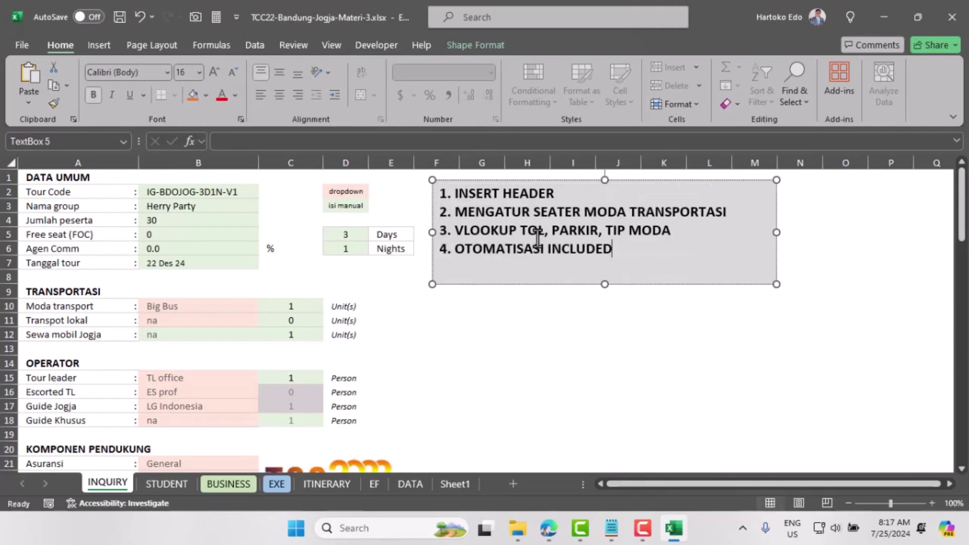
{"action": "left_click", "coordinate": [603, 285]}
{"action": "left_click_drag", "start_coordinate": [603, 285], "coordinate": [603, 266]}
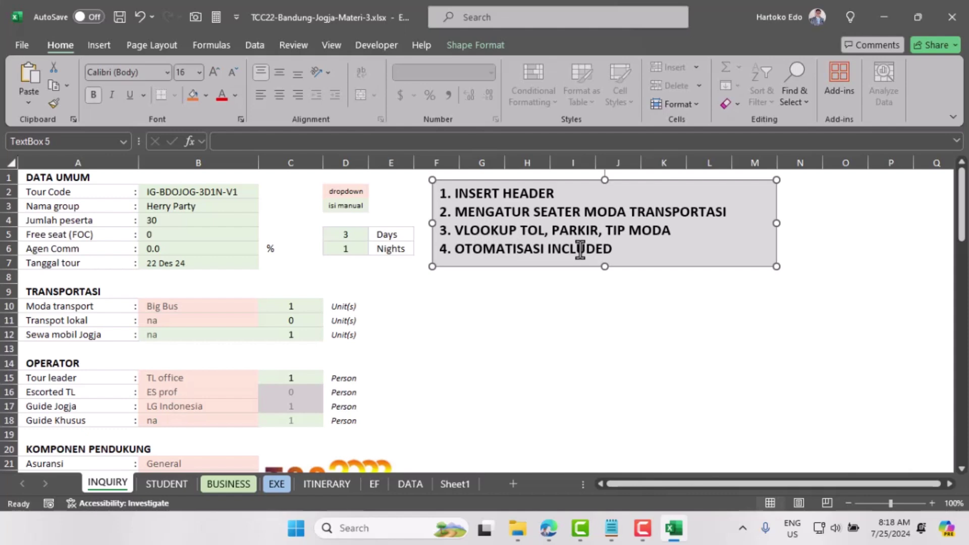
Step: Start editing the ITINERARY sheet's centre header, then go back to File Explorer
{"action": "left_click", "coordinate": [328, 484]}
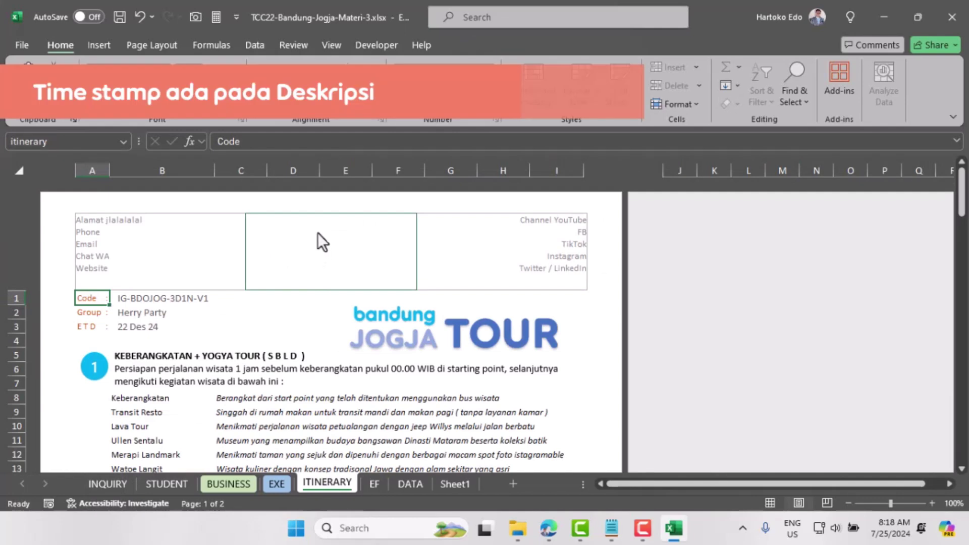
{"action": "left_click", "coordinate": [317, 233]}
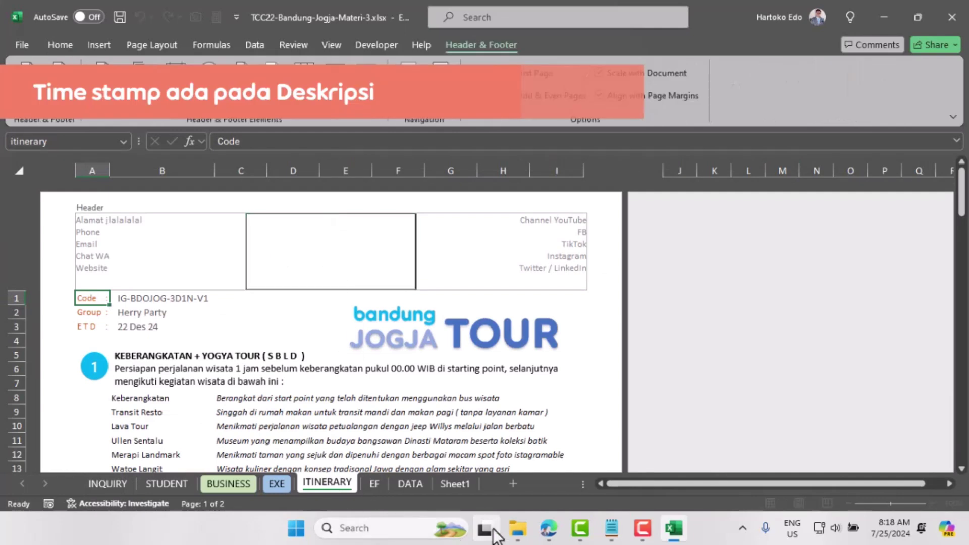
{"action": "left_click", "coordinate": [517, 528]}
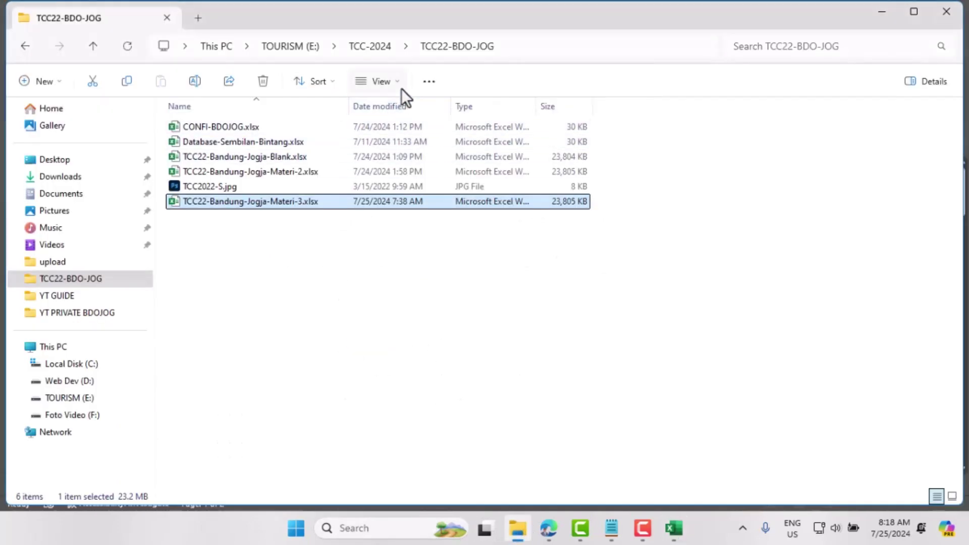
Step: Switch the TCC22-BDO-JOG folder view to Large icons
{"action": "left_click", "coordinate": [400, 81]}
{"action": "left_click", "coordinate": [397, 137]}
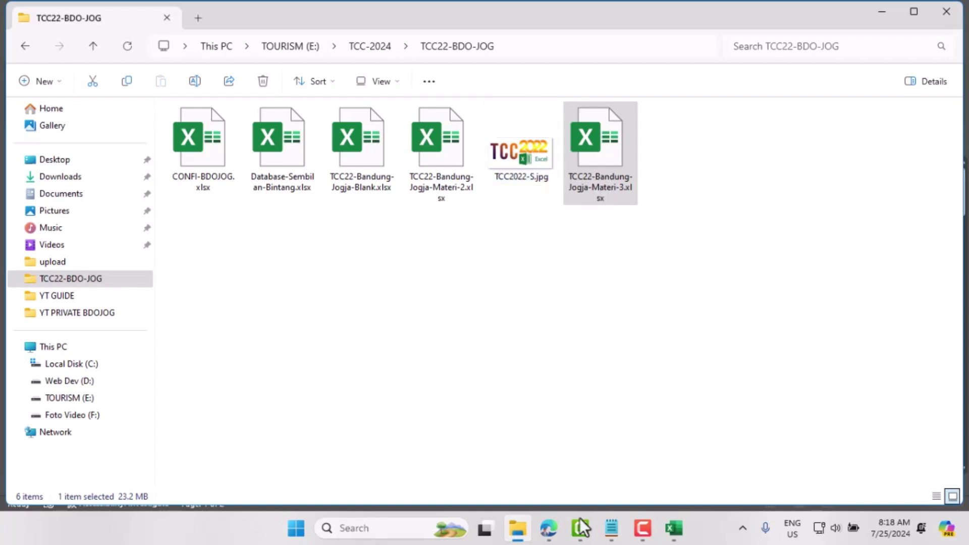
Step: Insert TCC2022-S.jpg from the TCC22-BDO-JOG folder as the ITINERARY centre header picture
{"action": "mouse_move", "coordinate": [675, 527]}
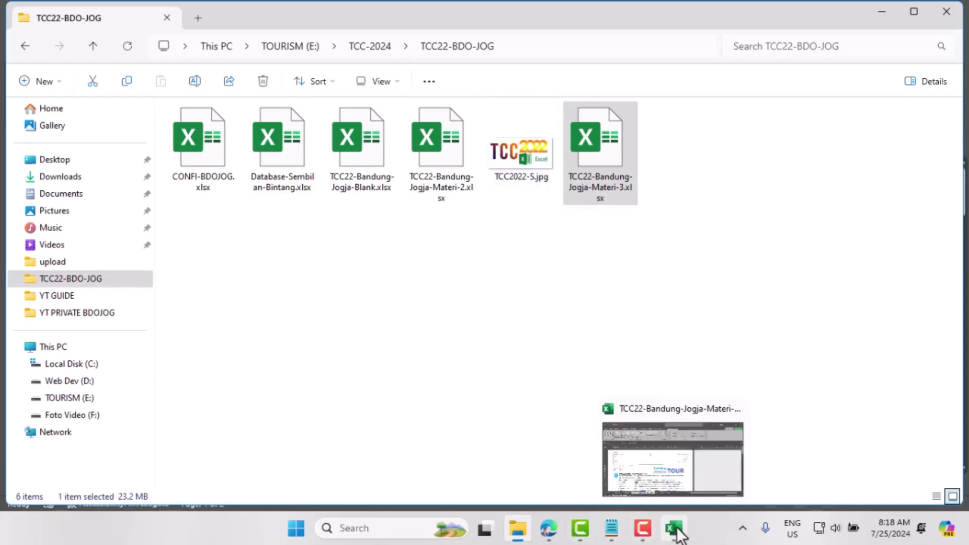
{"action": "left_click", "coordinate": [664, 488]}
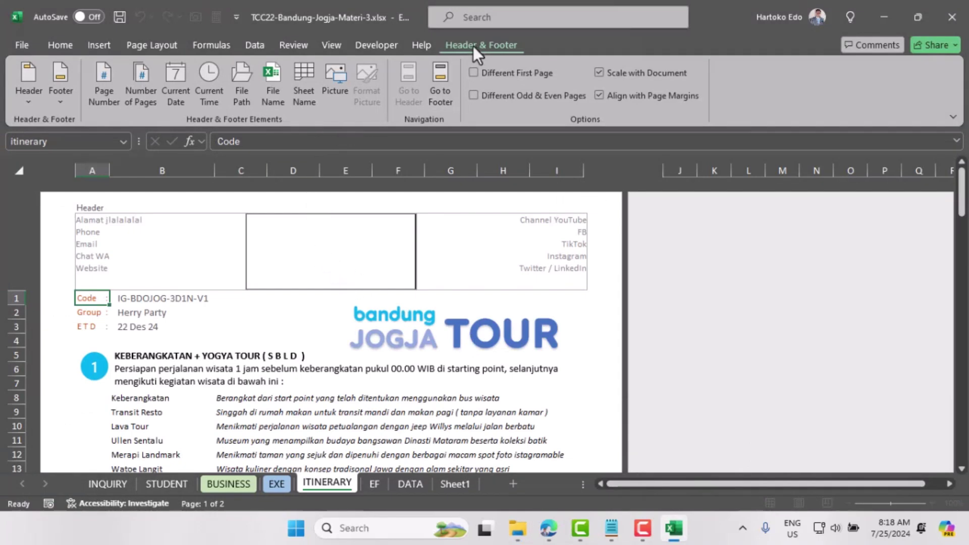
{"action": "left_click", "coordinate": [338, 84]}
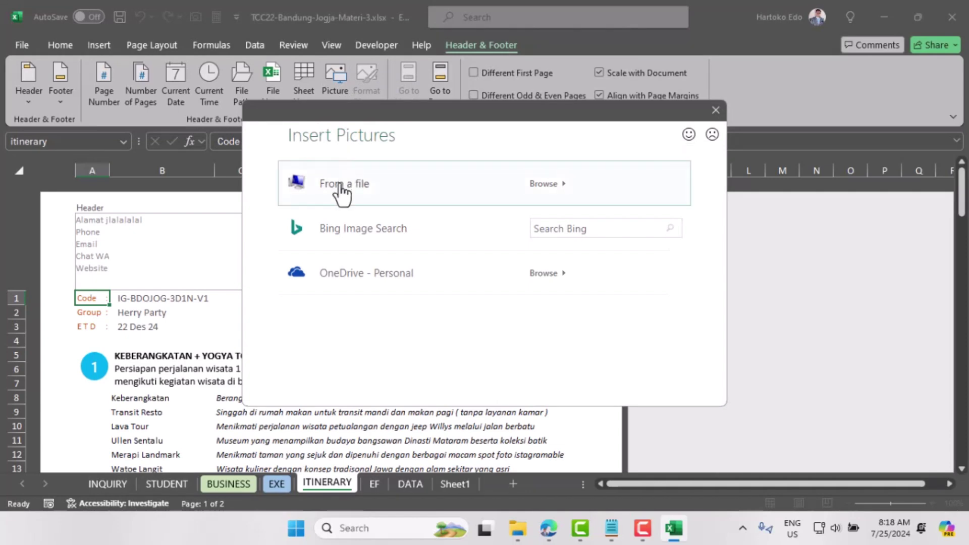
{"action": "left_click", "coordinate": [341, 188]}
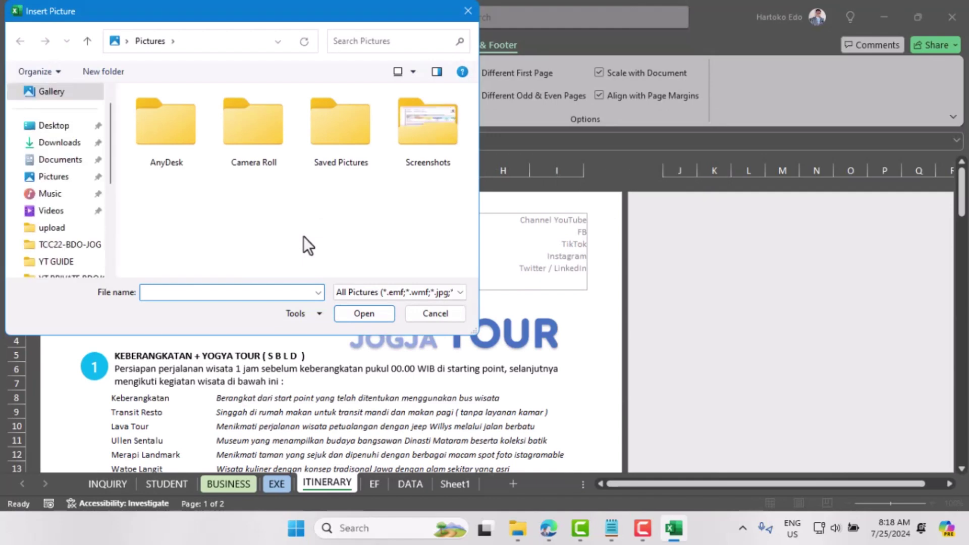
{"action": "left_click", "coordinate": [59, 246]}
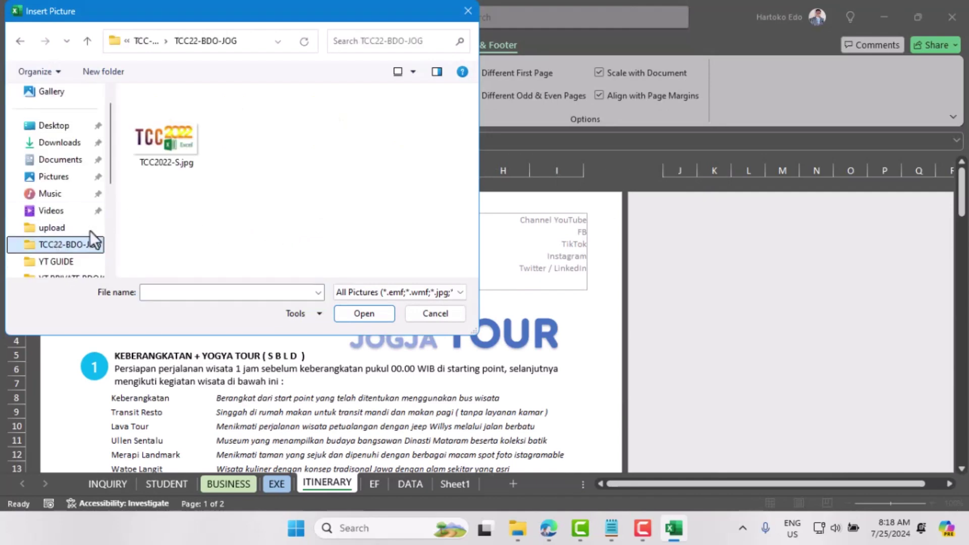
{"action": "left_click", "coordinate": [167, 142]}
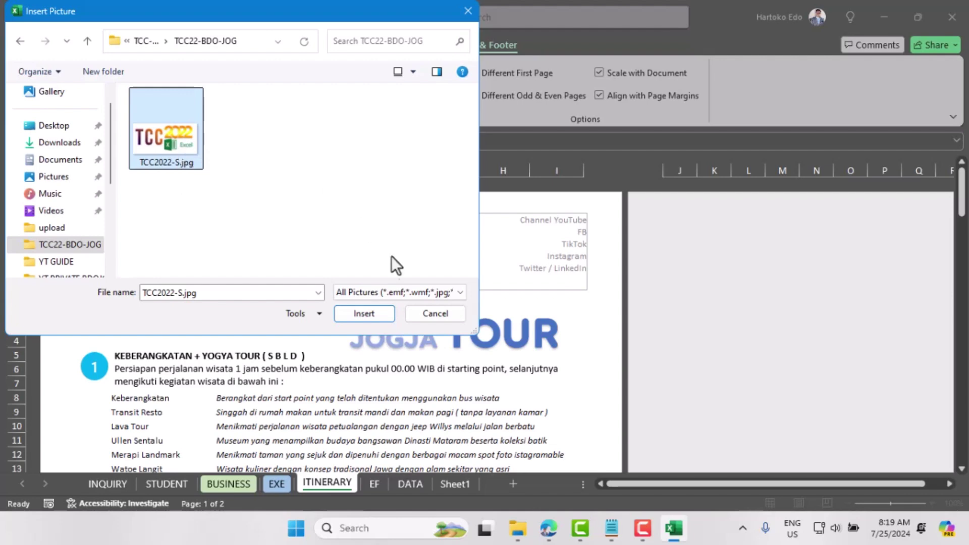
{"action": "left_click", "coordinate": [371, 314]}
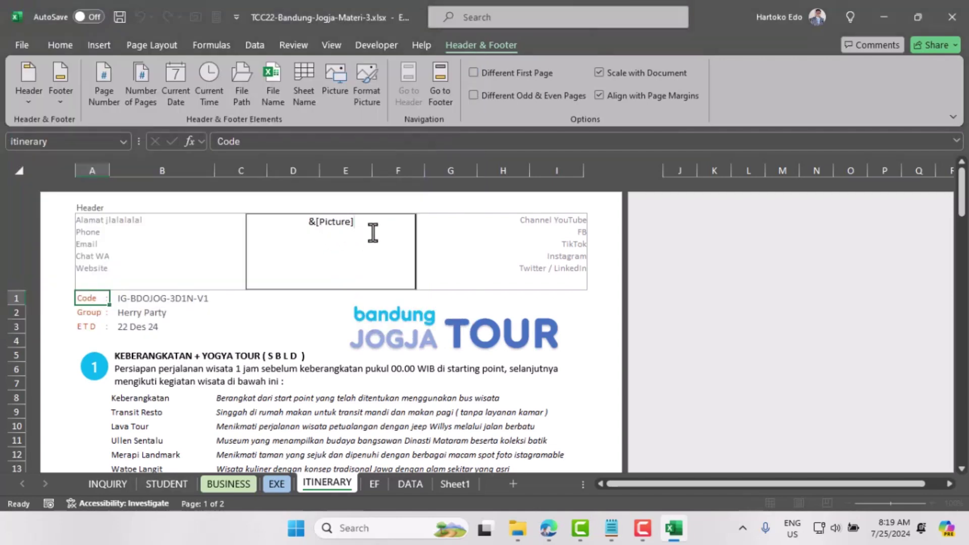
Step: Clear the left header and enter the street address and phone number as its first lines
{"action": "left_click", "coordinate": [87, 312]}
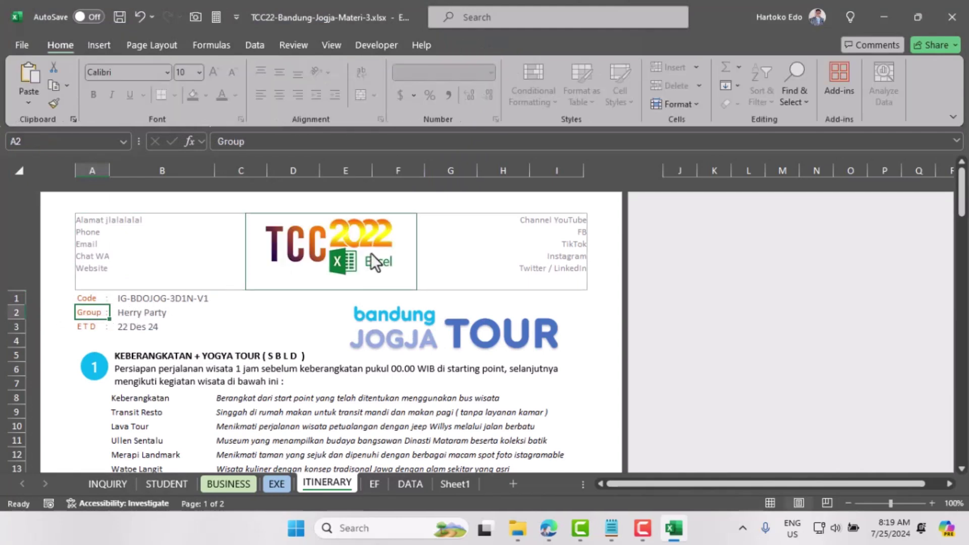
{"action": "left_click", "coordinate": [111, 245]}
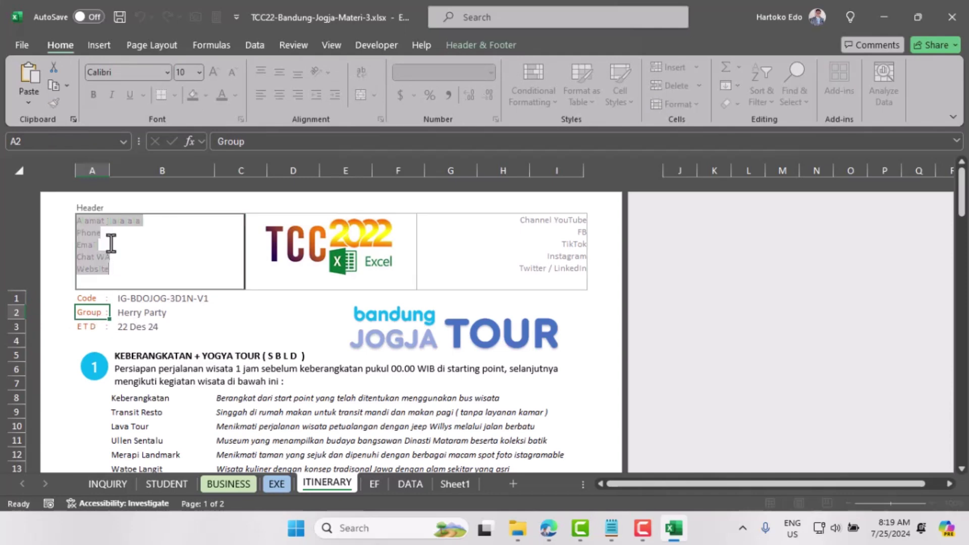
{"action": "key", "text": "Delete"}
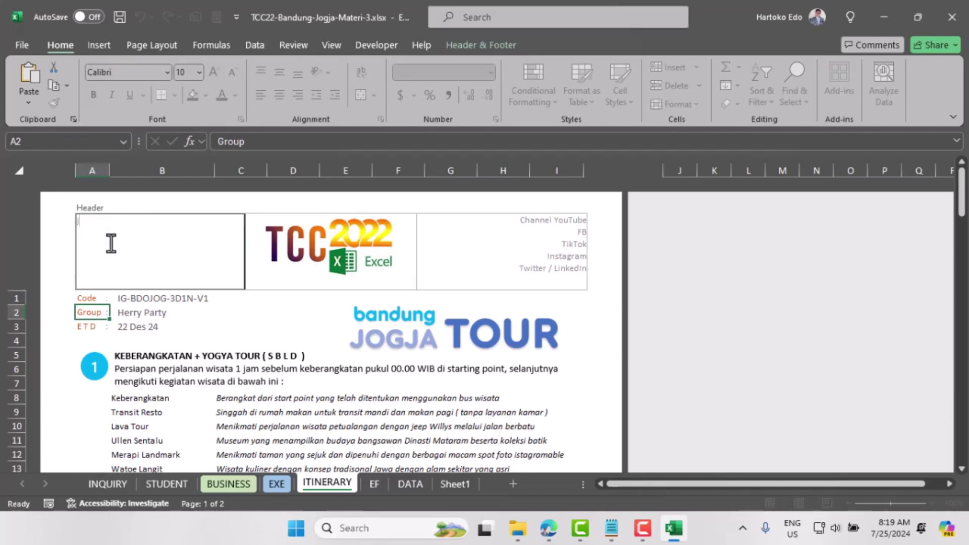
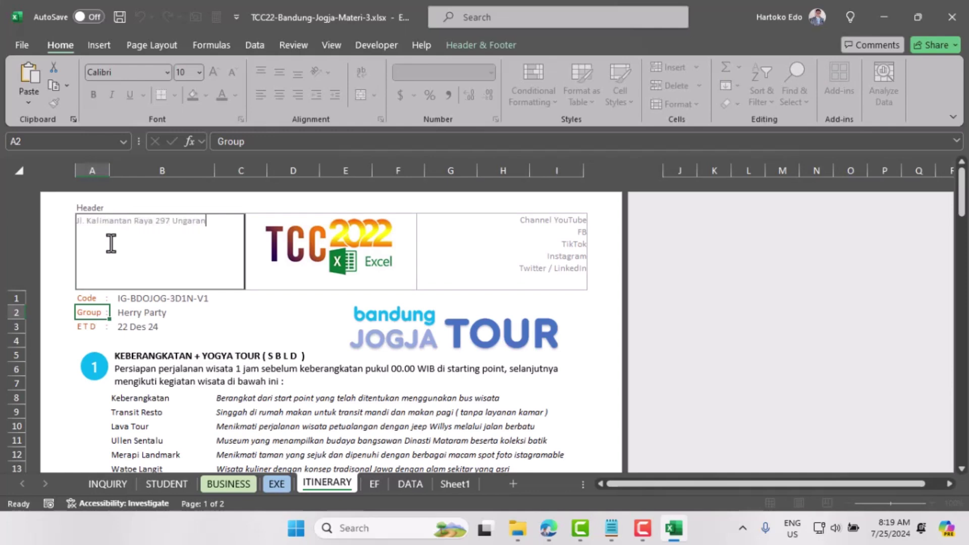
{"action": "key", "text": "Return"}
Step: Add Chat, Email and Website lines below the phone number in the left header
{"action": "key", "text": "Return"}
{"action": "type", "text": "Chat"}
{"action": "key", "text": "Return"}
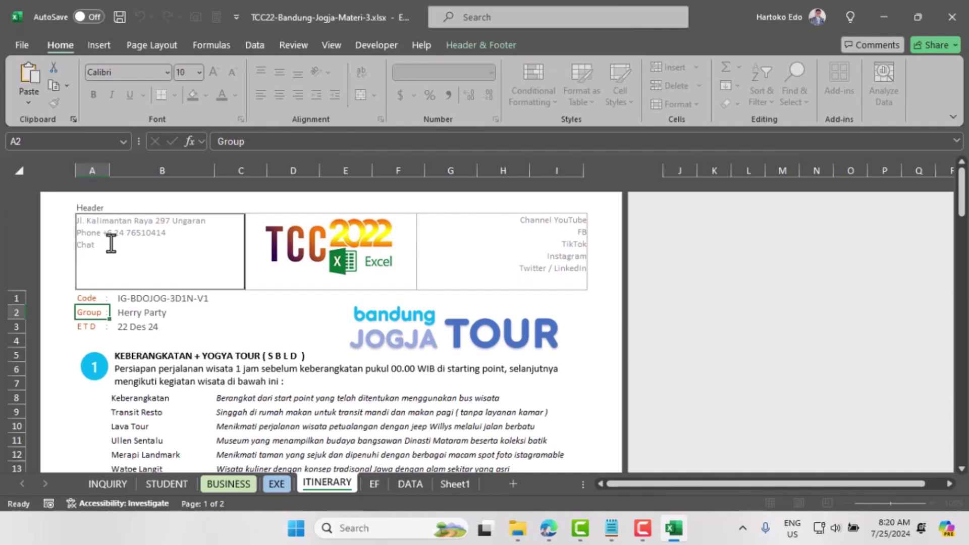
{"action": "type", "text": "Email"}
{"action": "key", "text": "Return"}
{"action": "type", "text": "Website"}
Step: Unprotect the ITINERARY sheet from the Review tab
{"action": "left_click", "coordinate": [541, 233]}
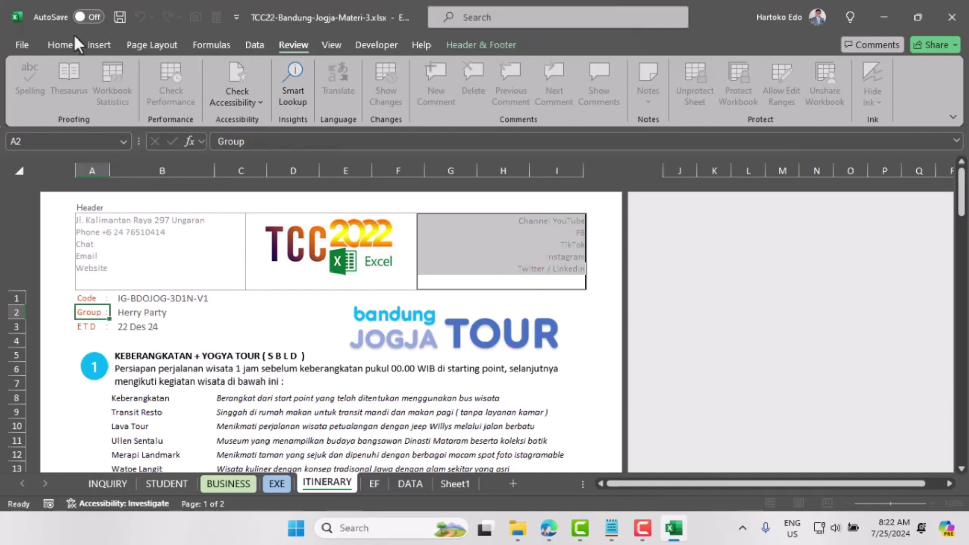
{"action": "left_click", "coordinate": [59, 44]}
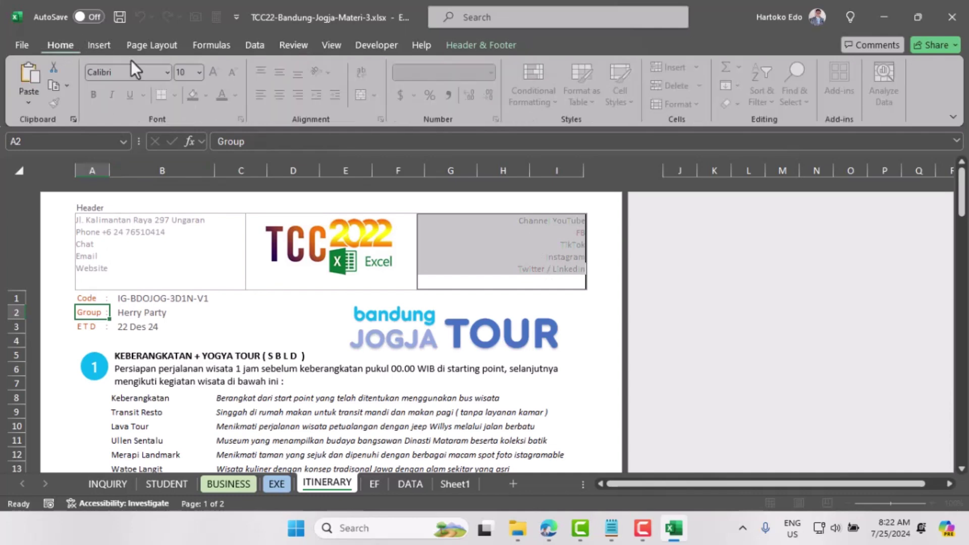
{"action": "left_click", "coordinate": [291, 46]}
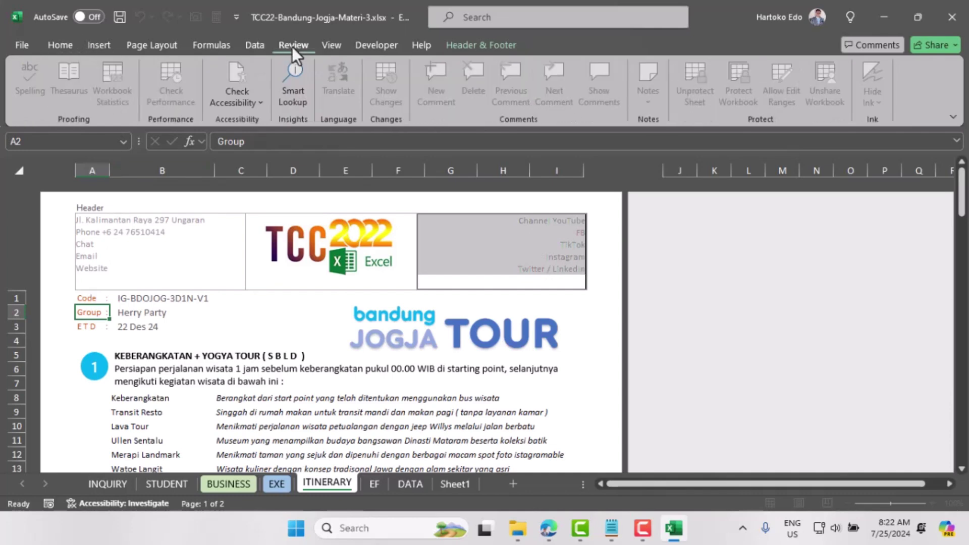
{"action": "left_click", "coordinate": [96, 317]}
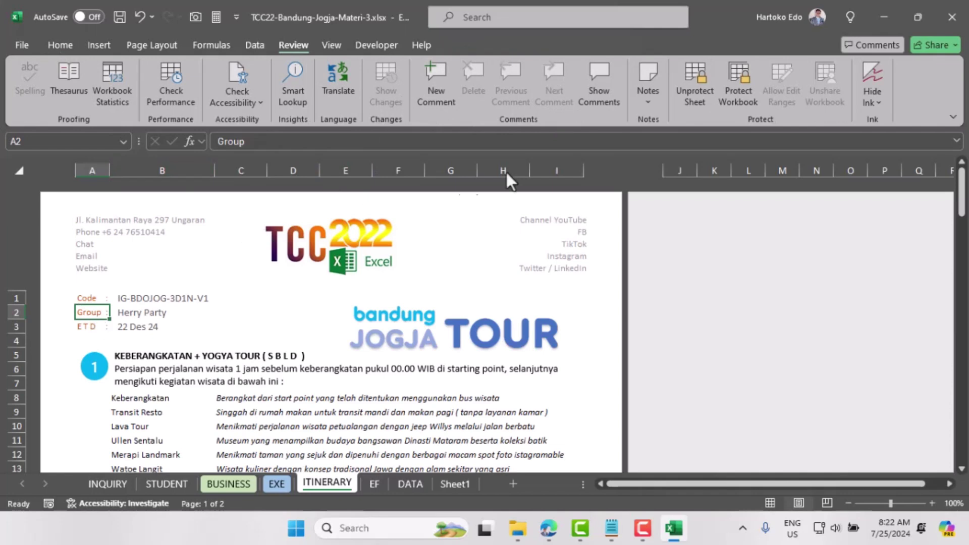
{"action": "left_click", "coordinate": [695, 86]}
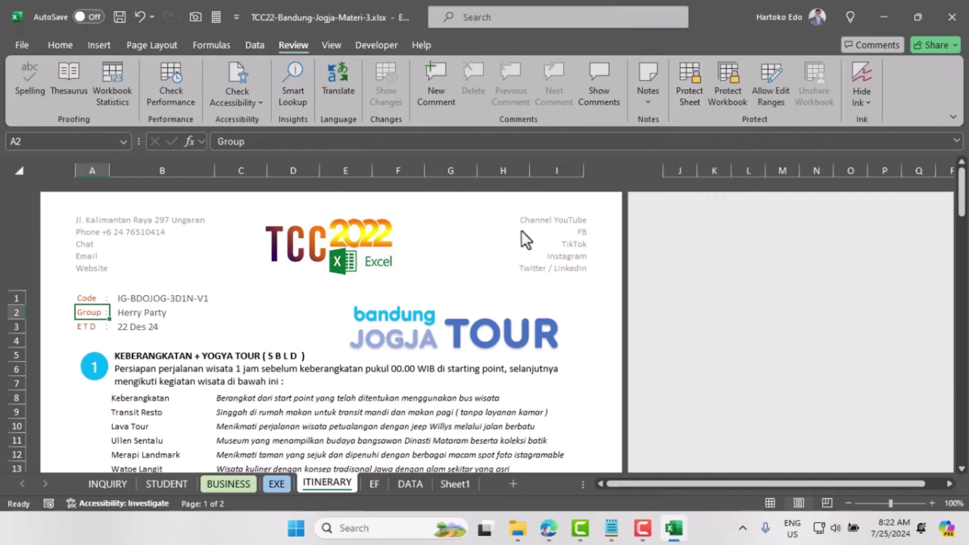
Step: Colour the right header's social-media lines orange, after trying light blue and blue
{"action": "left_click", "coordinate": [564, 241]}
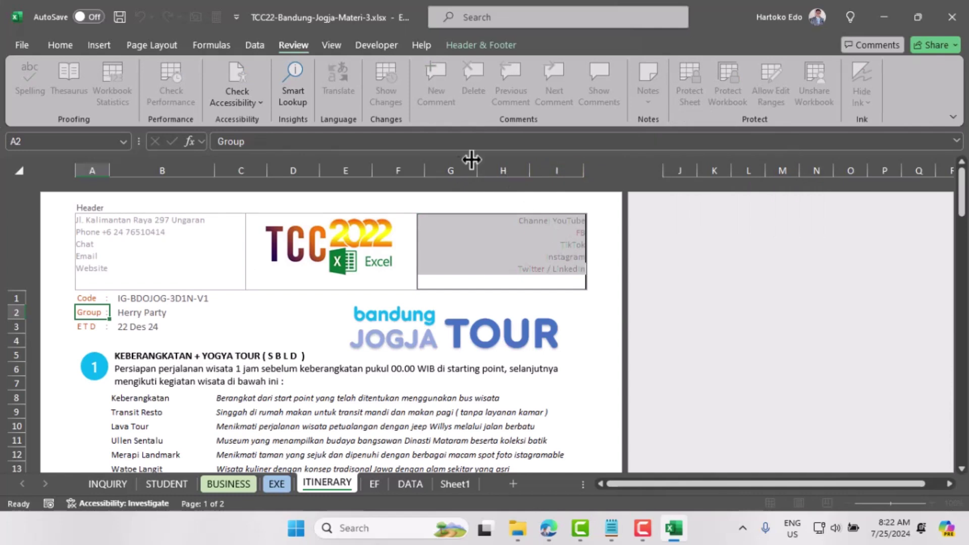
{"action": "left_click", "coordinate": [60, 45]}
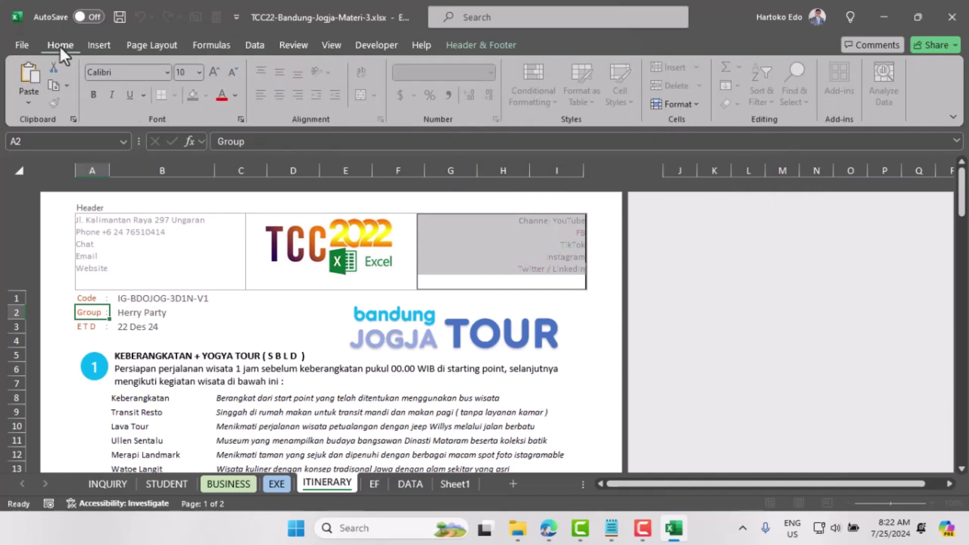
{"action": "left_click", "coordinate": [235, 96]}
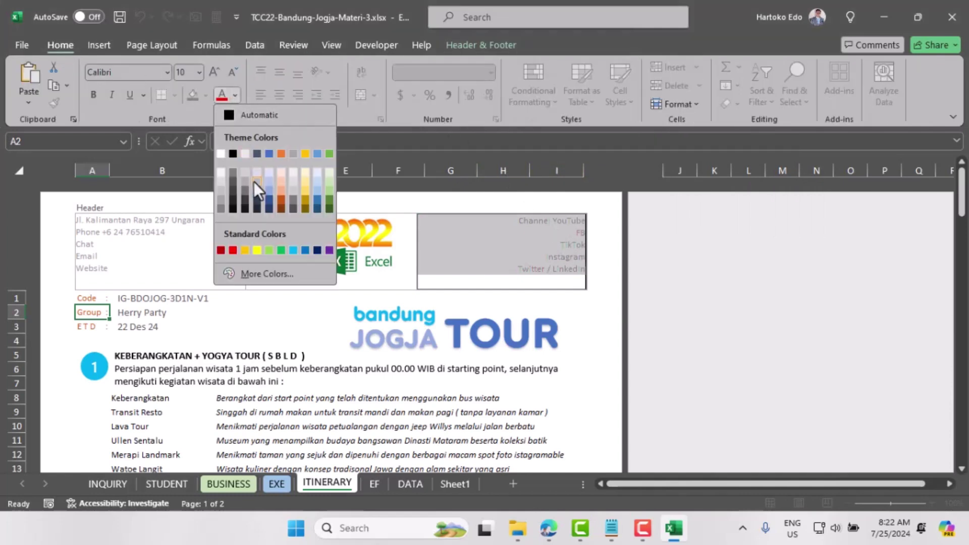
{"action": "left_click", "coordinate": [265, 189]}
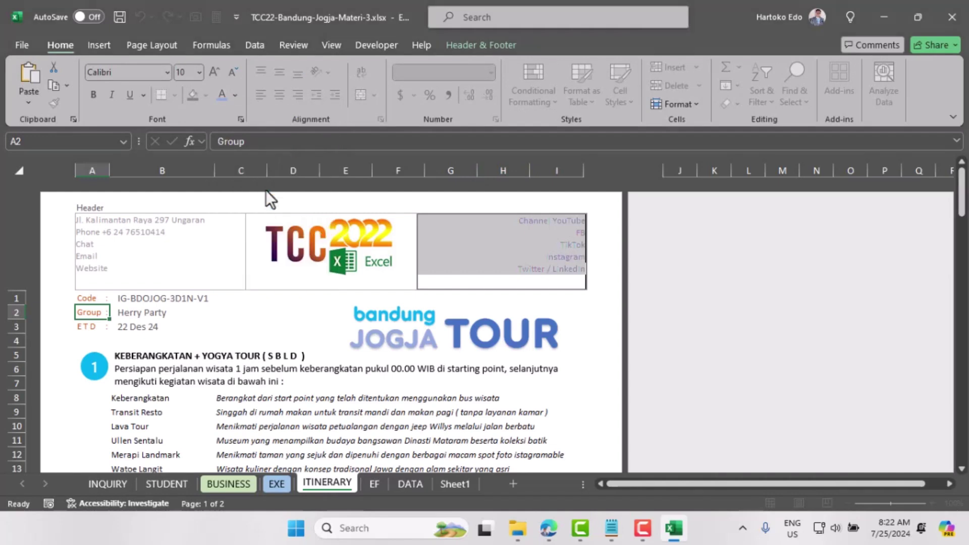
{"action": "left_click", "coordinate": [237, 96]}
{"action": "left_click", "coordinate": [317, 200]}
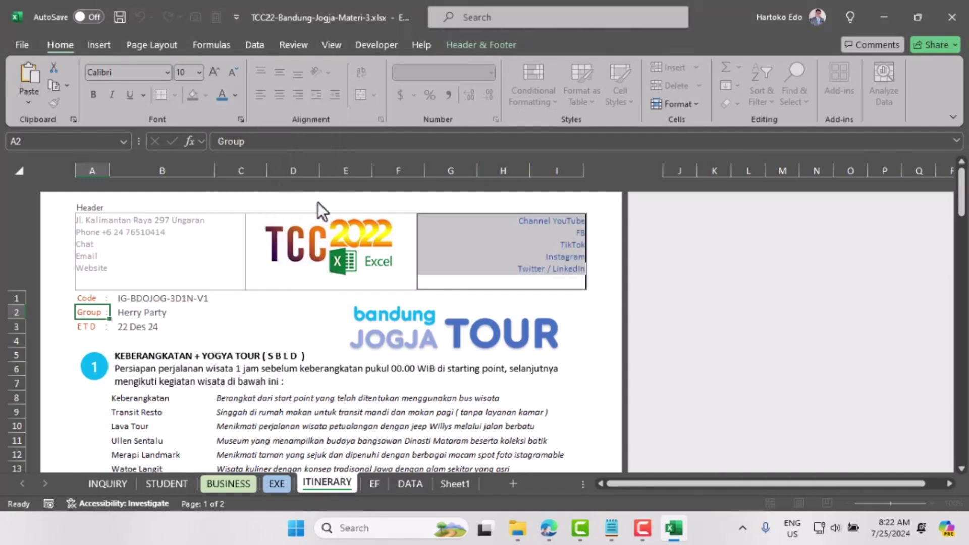
{"action": "left_click", "coordinate": [236, 95]}
{"action": "left_click", "coordinate": [281, 199]}
{"action": "left_click", "coordinate": [102, 314]}
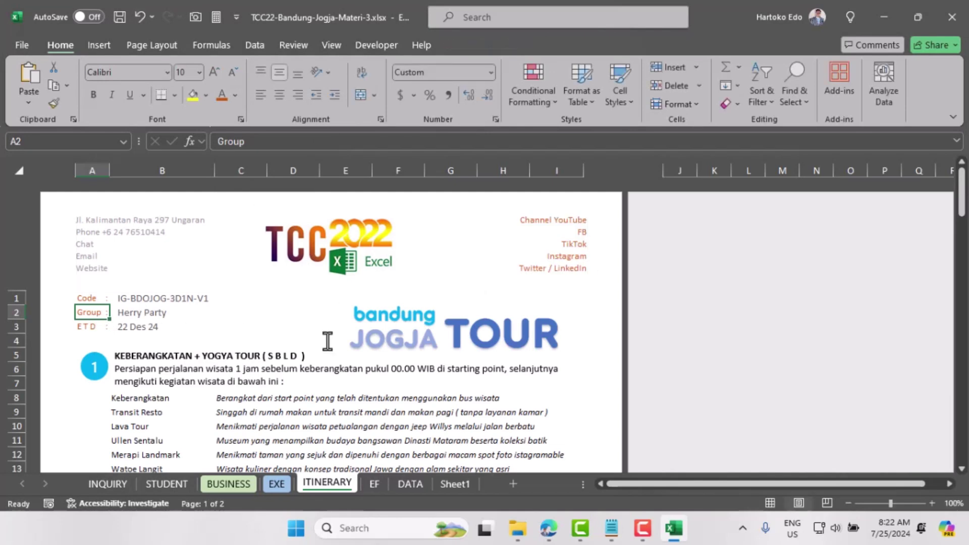
Step: Set the INQUIRY sheet's Moda transport cell (B10) to Medium Bus
{"action": "left_click", "coordinate": [106, 483]}
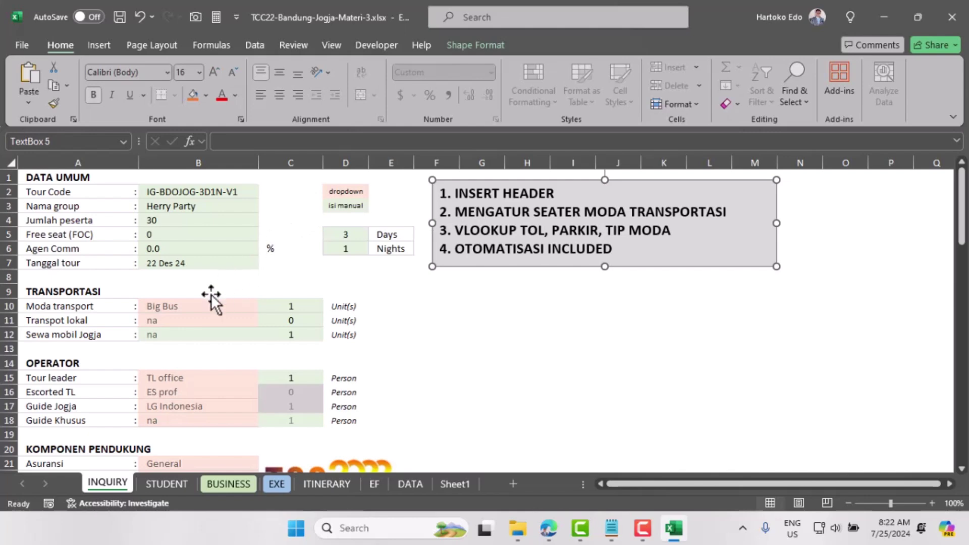
{"action": "left_click", "coordinate": [174, 308]}
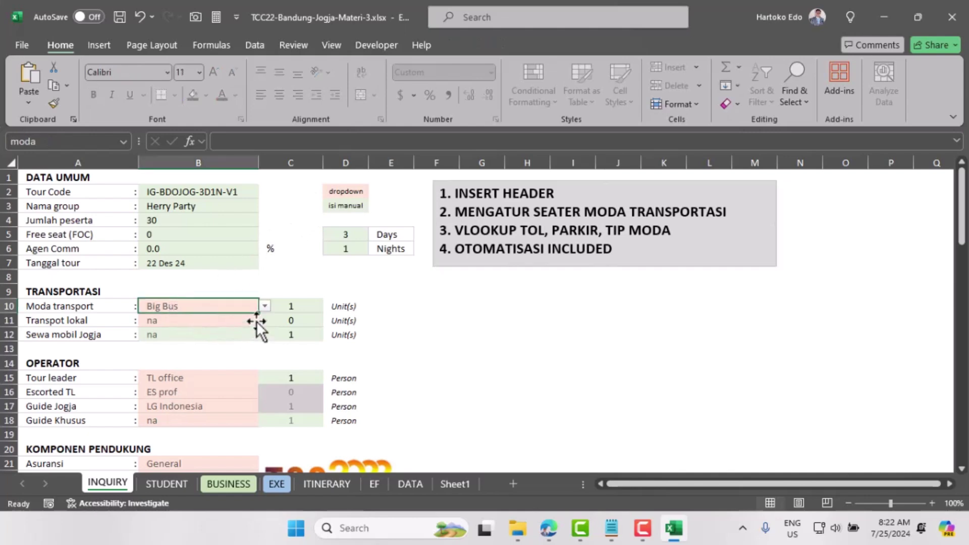
{"action": "left_click", "coordinate": [265, 307]}
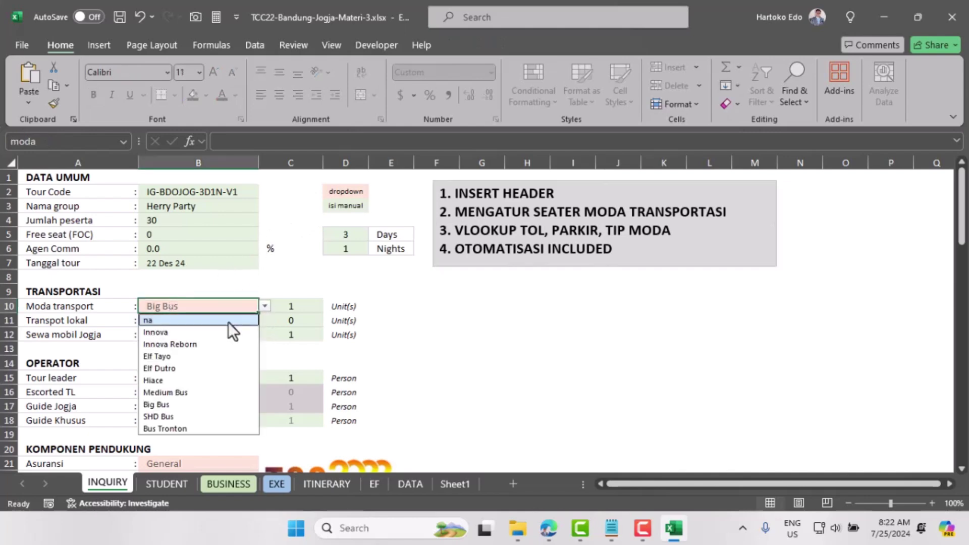
{"action": "left_click", "coordinate": [180, 392]}
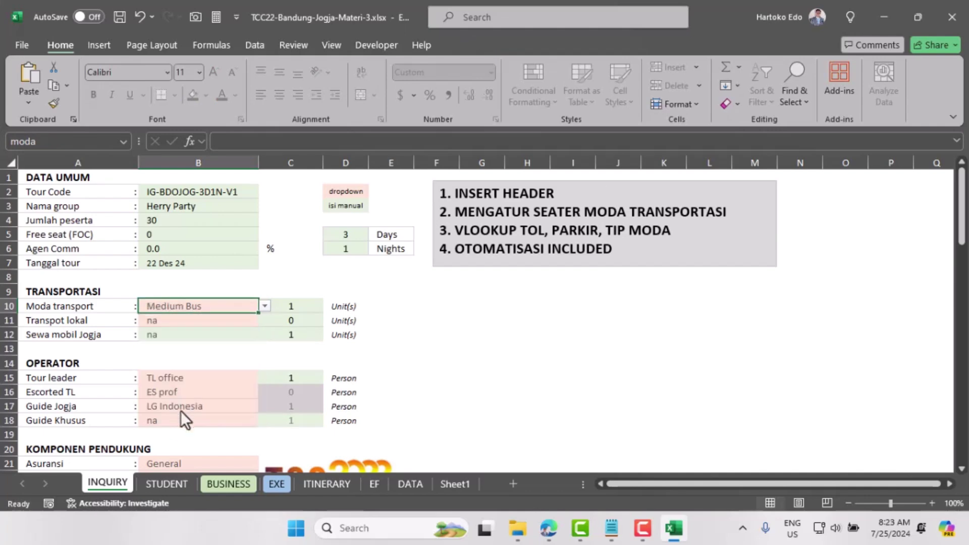
Step: Inspect the STUDENT sheet's row 5 cost values in cells G5 through L5
{"action": "left_click", "coordinate": [178, 485]}
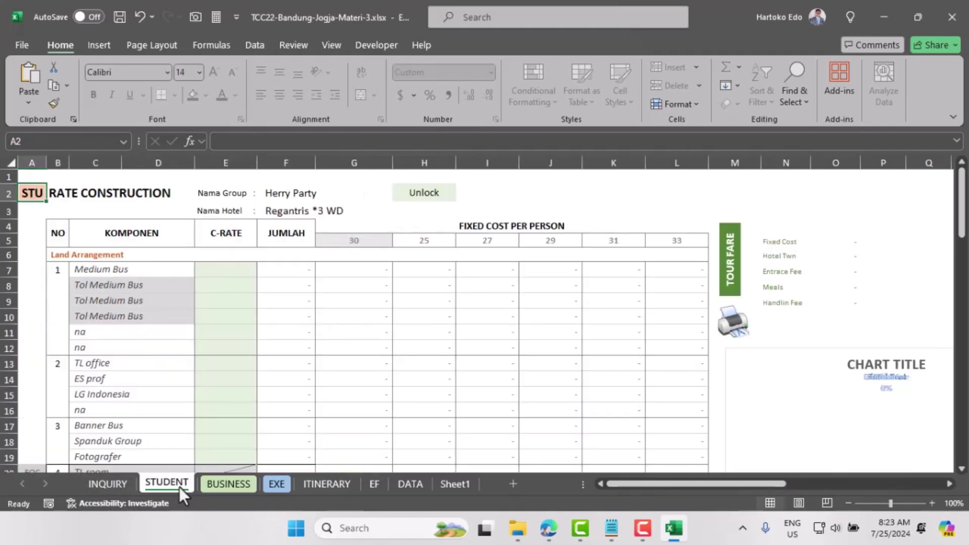
{"action": "left_click", "coordinate": [422, 244]}
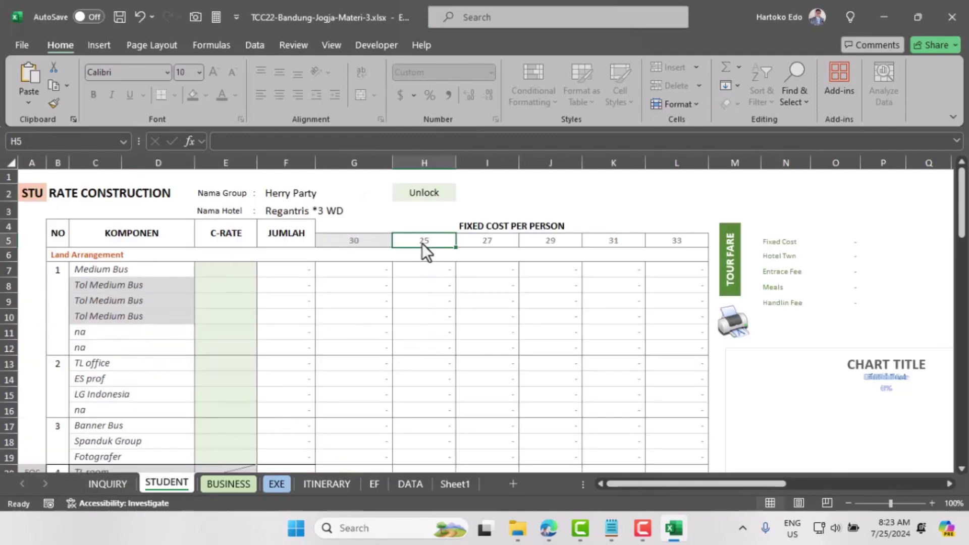
{"action": "left_click", "coordinate": [492, 241]}
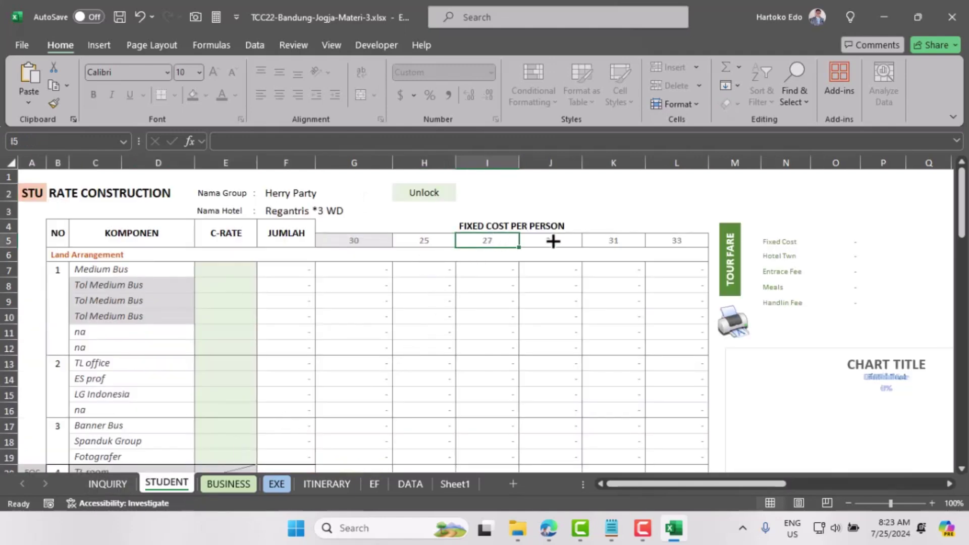
{"action": "left_click", "coordinate": [555, 241]}
{"action": "left_click", "coordinate": [598, 242]}
{"action": "left_click", "coordinate": [671, 243]}
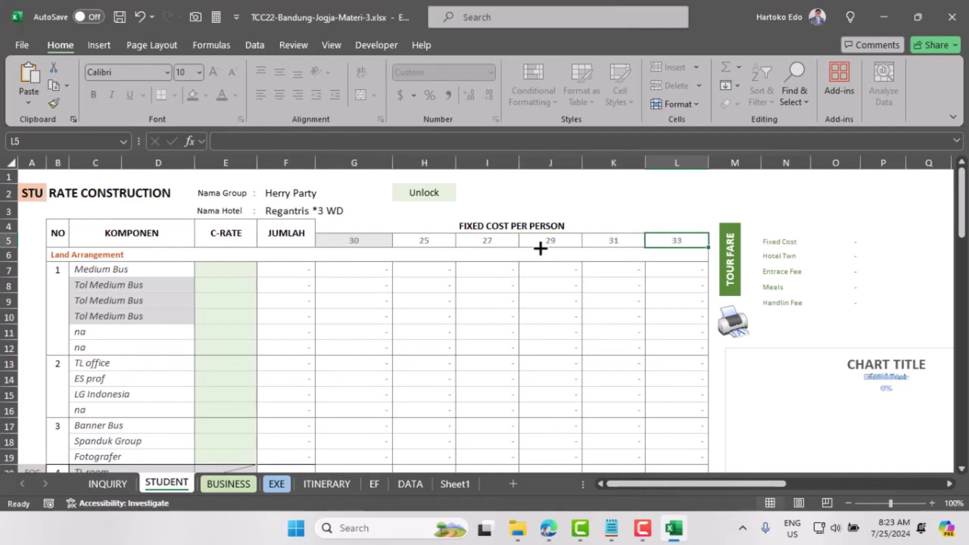
{"action": "left_click", "coordinate": [369, 240]}
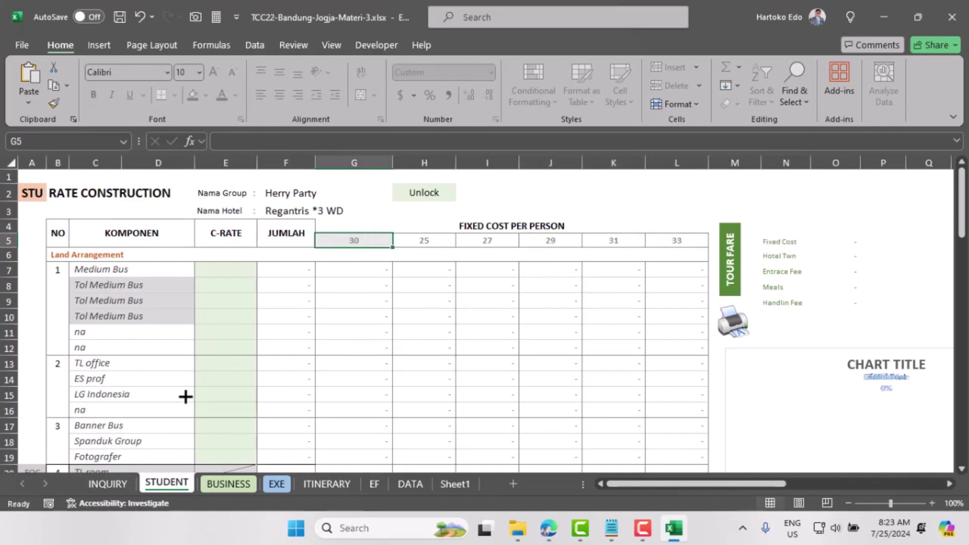
Step: Change the INQUIRY Moda transport to Innova Reborn
{"action": "left_click", "coordinate": [121, 486]}
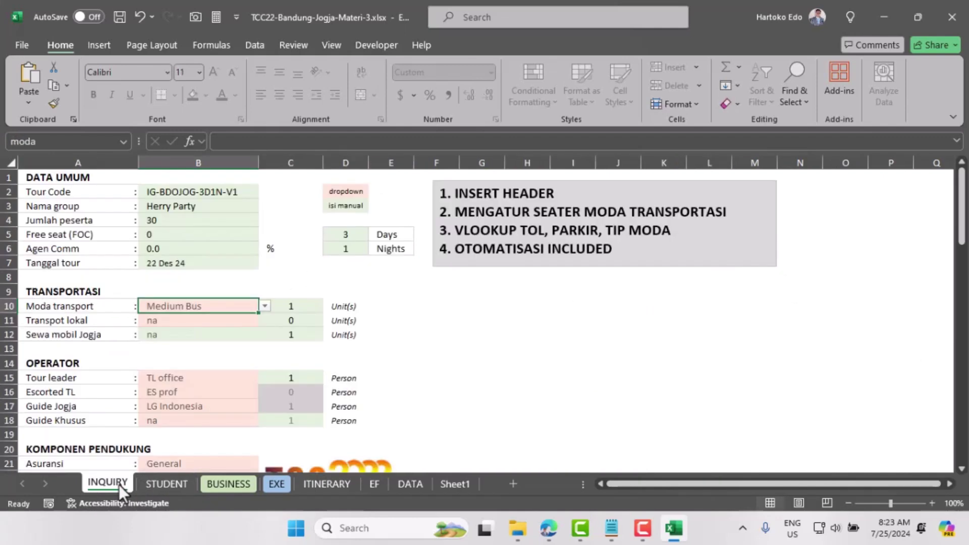
{"action": "left_click", "coordinate": [265, 307]}
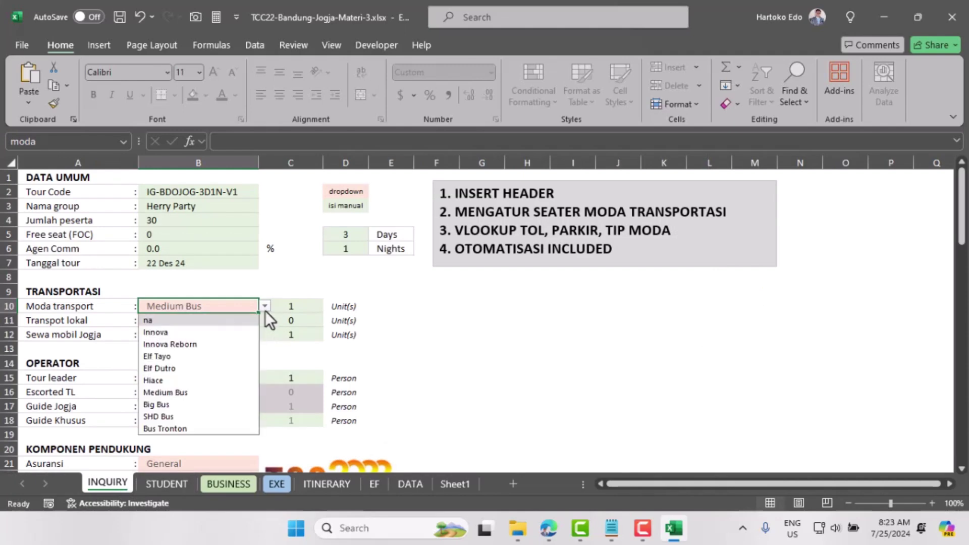
{"action": "left_click", "coordinate": [170, 341]}
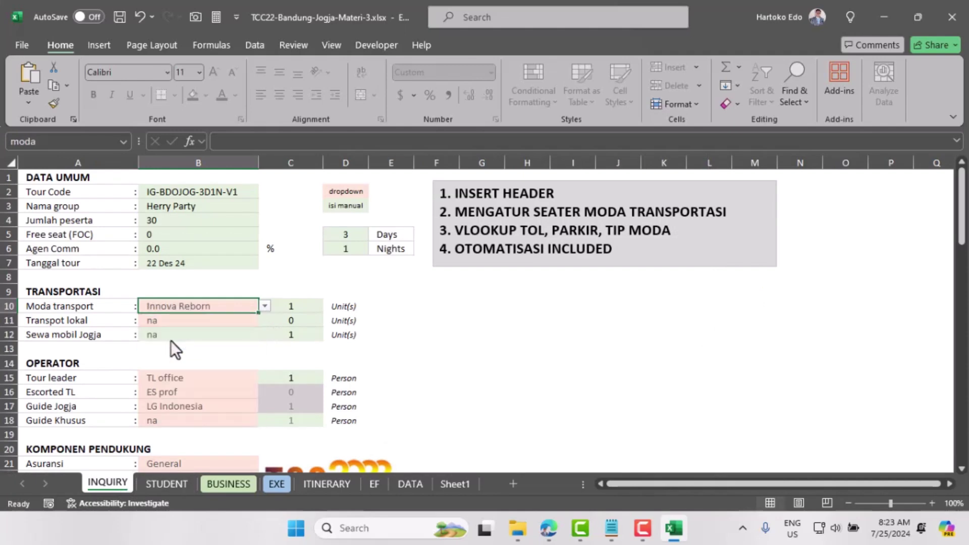
Step: Check the #N/A results in STUDENT cells H5 through K5
{"action": "left_click", "coordinate": [169, 483]}
{"action": "left_click", "coordinate": [425, 249]}
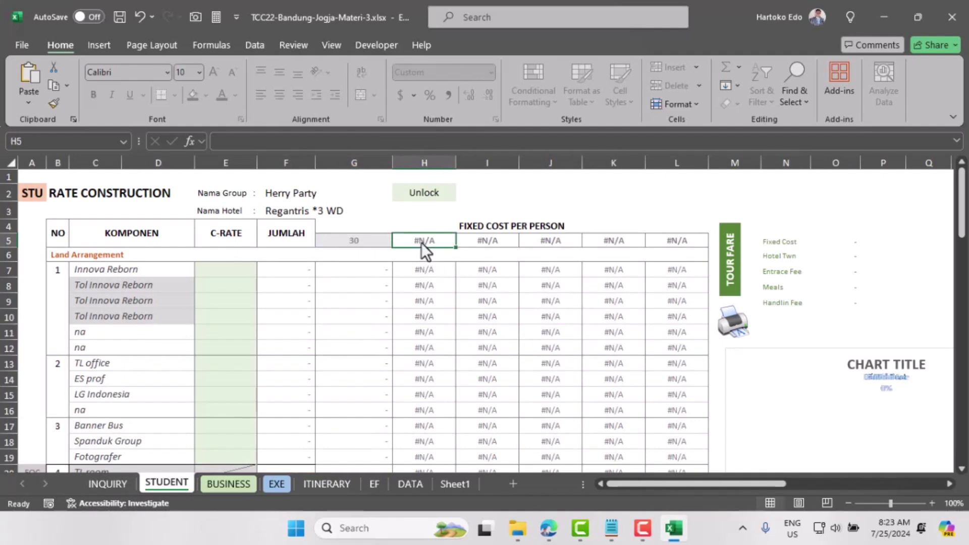
{"action": "left_click", "coordinate": [496, 241]}
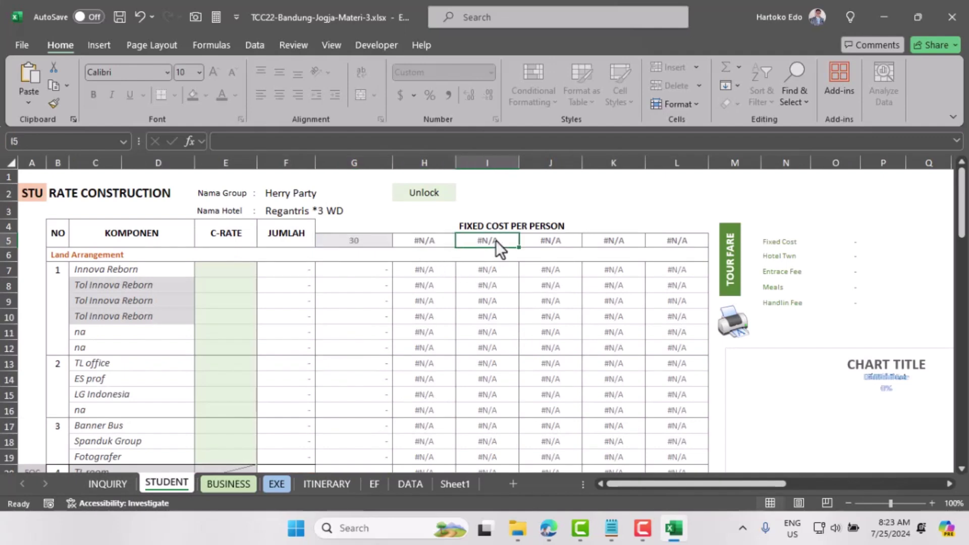
{"action": "left_click", "coordinate": [574, 241]}
{"action": "left_click", "coordinate": [616, 246]}
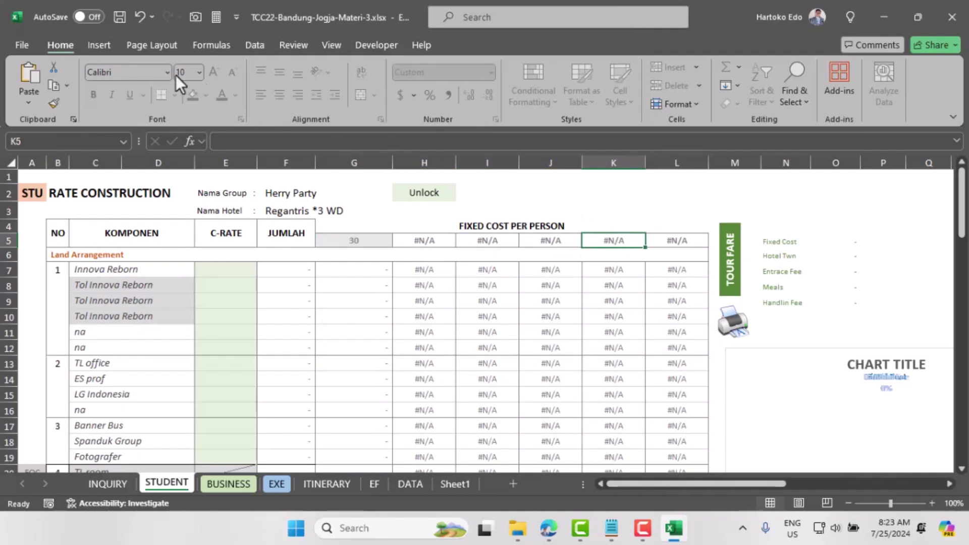
Step: Unprotect the STUDENT sheet, then jump to the seater named range from the Name Box list
{"action": "left_click", "coordinate": [289, 48]}
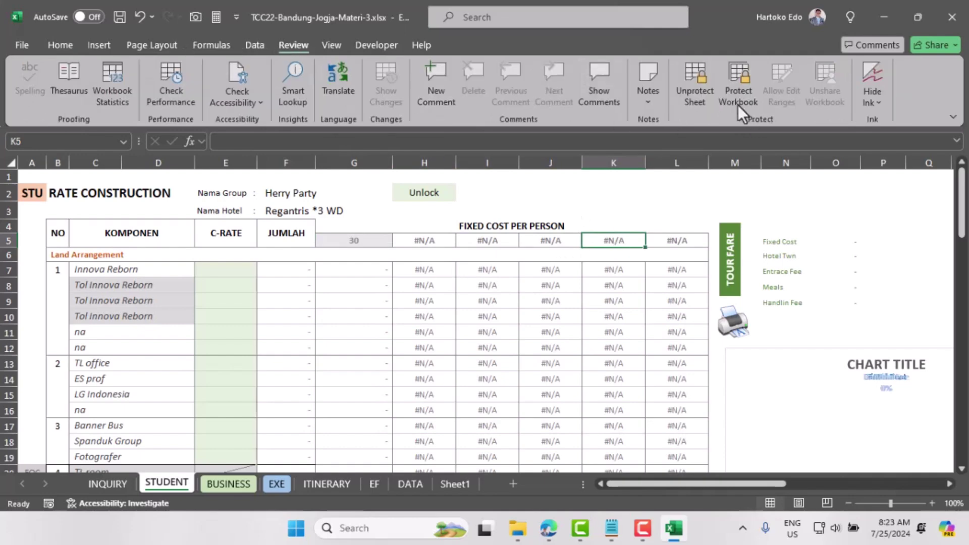
{"action": "left_click", "coordinate": [703, 88]}
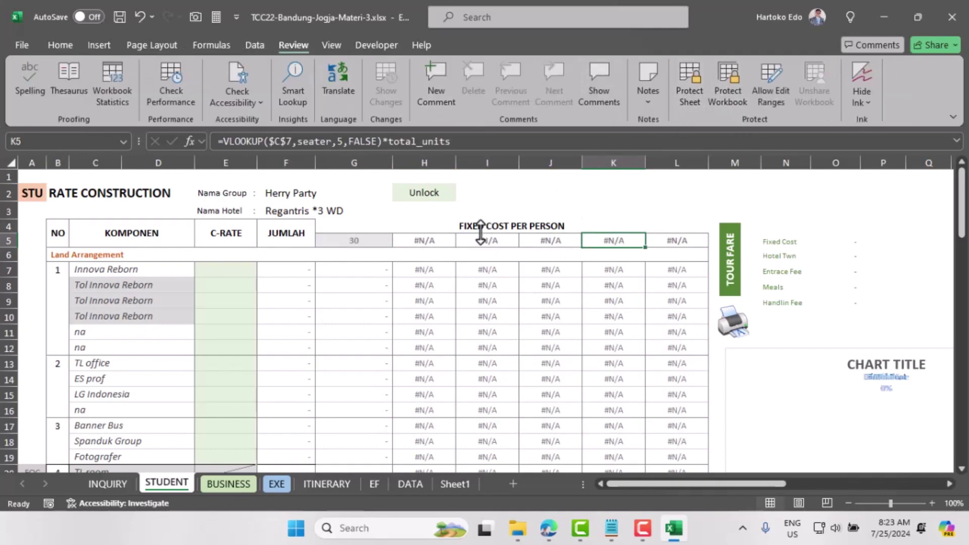
{"action": "left_click", "coordinate": [434, 240]}
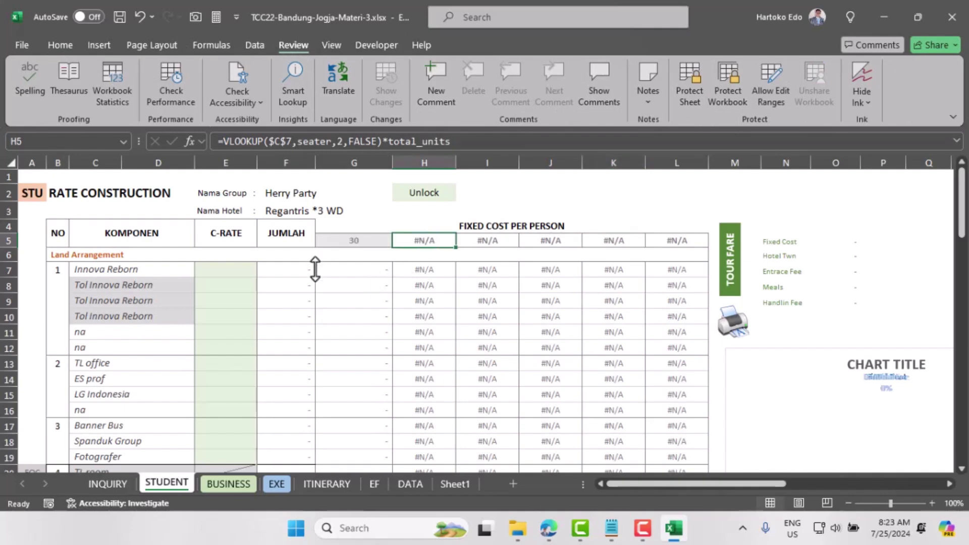
{"action": "left_click", "coordinate": [123, 142]}
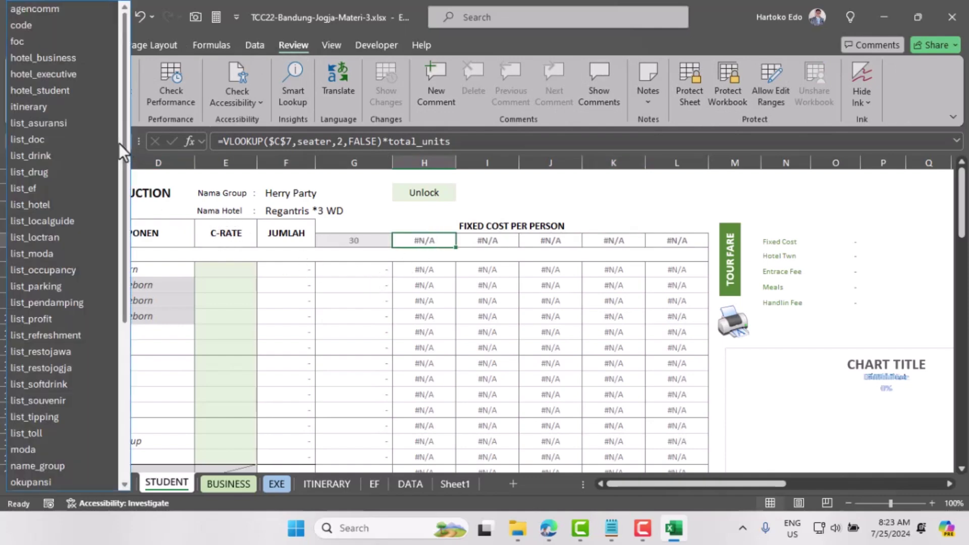
{"action": "scroll", "coordinate": [36, 391], "scroll_direction": "down", "scroll_amount": 3}
{"action": "left_click", "coordinate": [24, 433]}
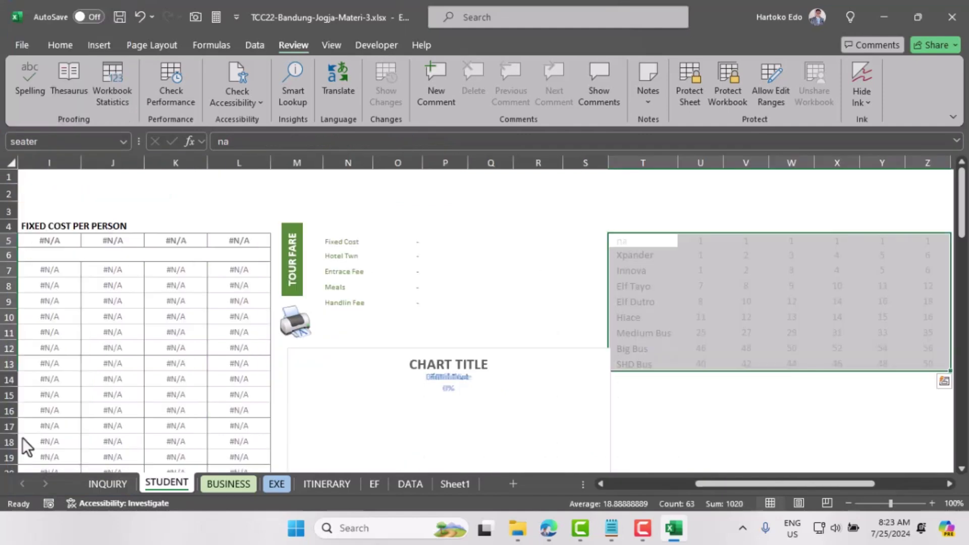
Step: Replace the first vehicle name in T6 with the formula =DATA!A3
{"action": "left_click", "coordinate": [640, 268]}
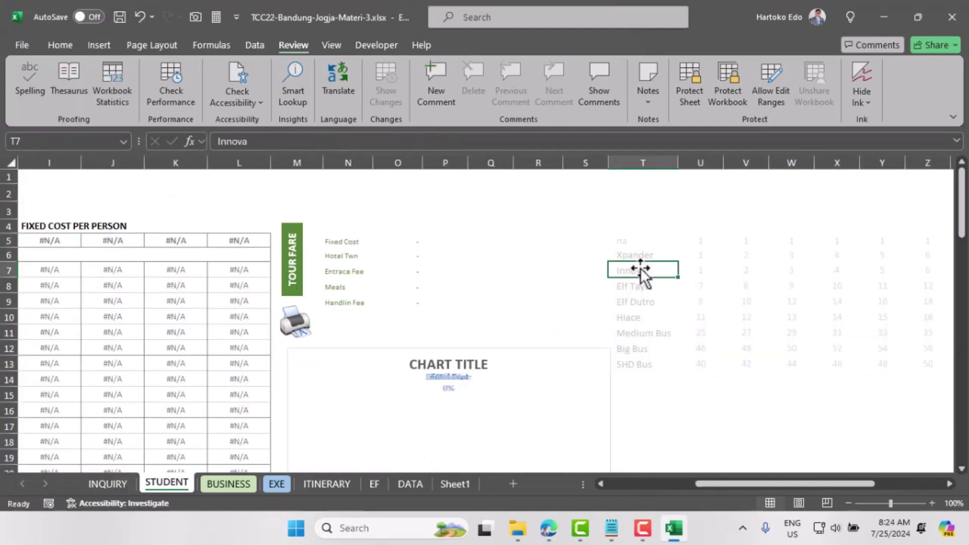
{"action": "left_click", "coordinate": [634, 255]}
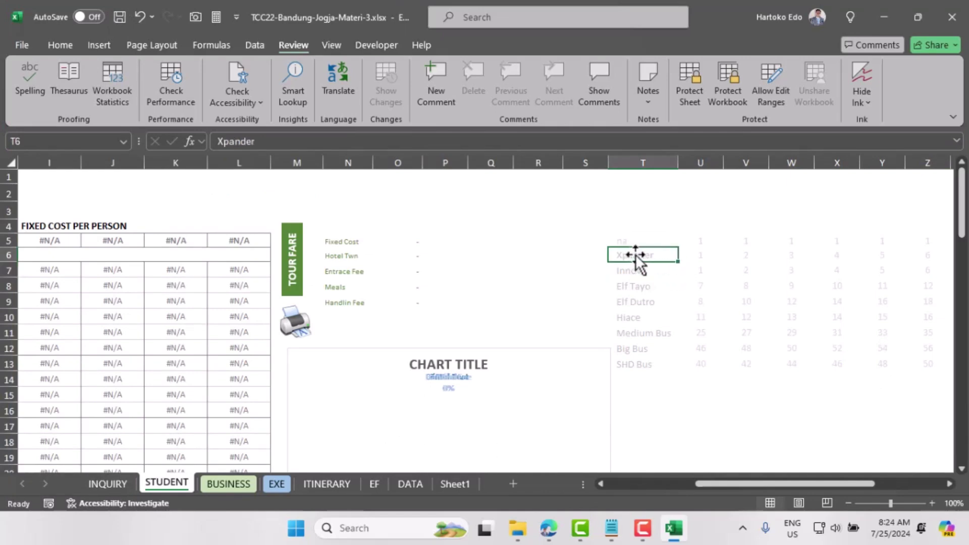
{"action": "type", "text": "="}
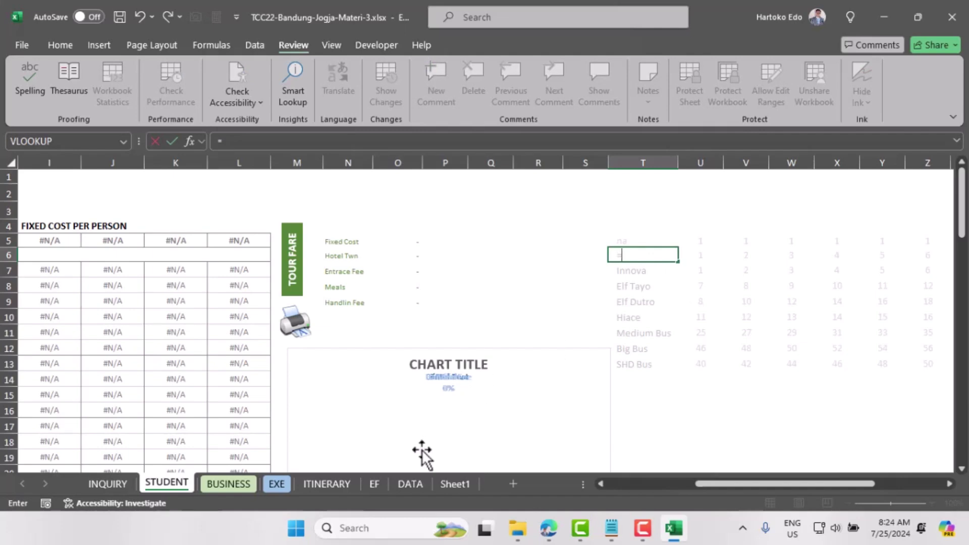
{"action": "left_click", "coordinate": [408, 484]}
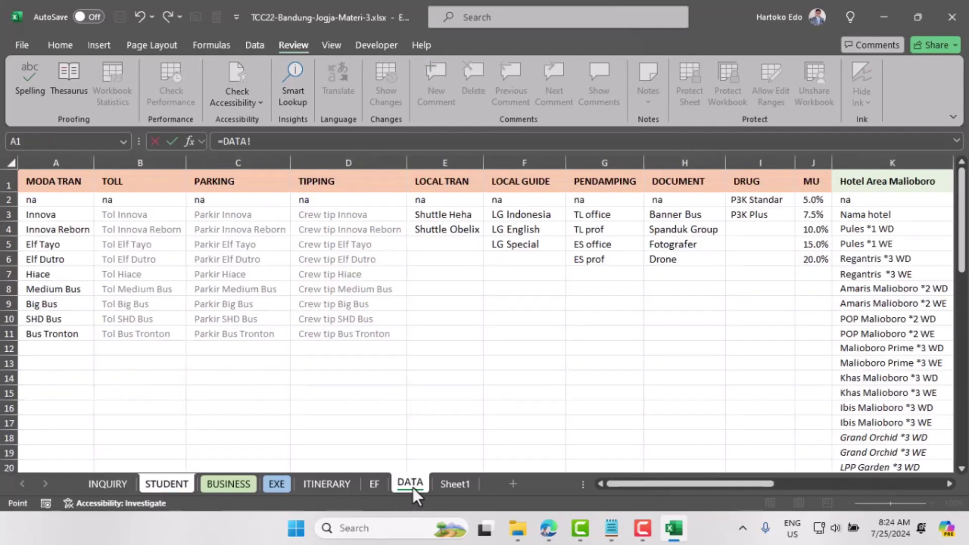
{"action": "left_click", "coordinate": [43, 216]}
{"action": "key", "text": "Return"}
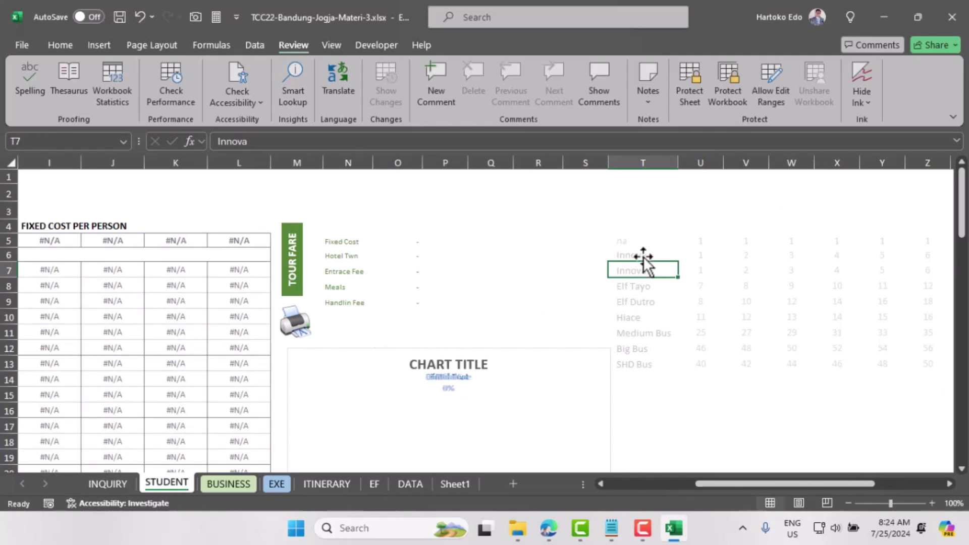
Step: Fill the DATA links down to T14, adding Innova Reborn and Bus Tronton, and widen the column
{"action": "left_click", "coordinate": [643, 255]}
{"action": "left_click_drag", "start_coordinate": [681, 263], "coordinate": [681, 385]}
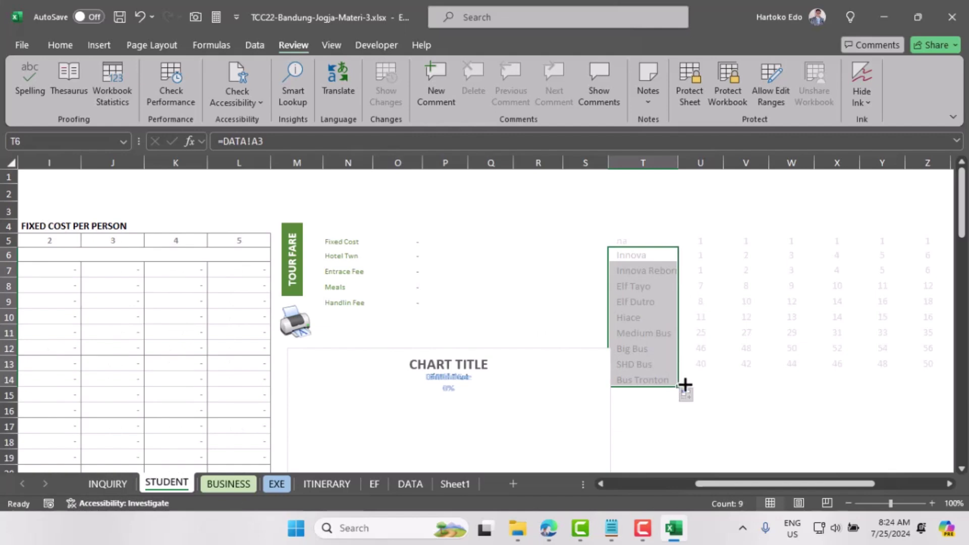
{"action": "double_click", "coordinate": [678, 164]}
{"action": "left_click", "coordinate": [705, 364]}
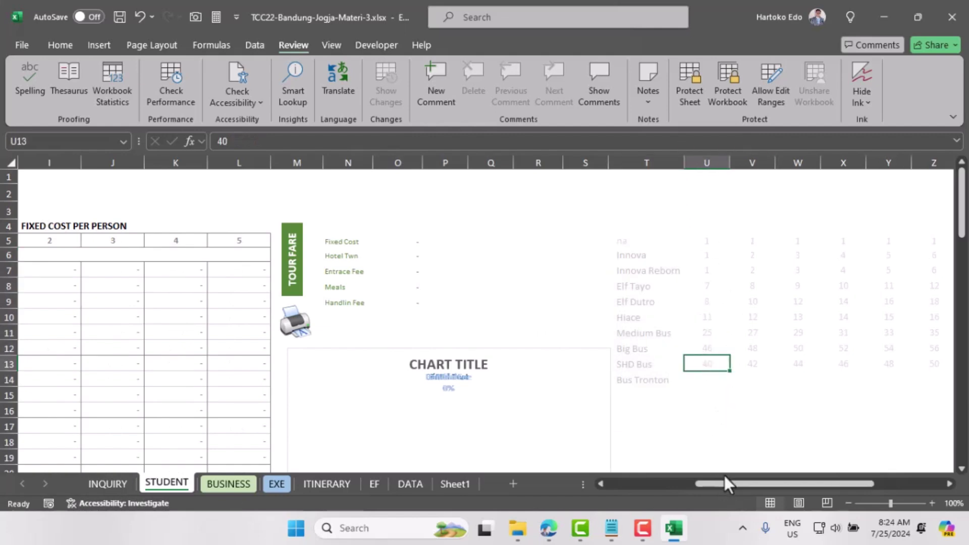
Step: Copy SHD Bus's seat counts U13:Z13 into Bus Tronton's row U14, giving 40 to 50
{"action": "left_click_drag", "start_coordinate": [726, 482], "coordinate": [753, 482]}
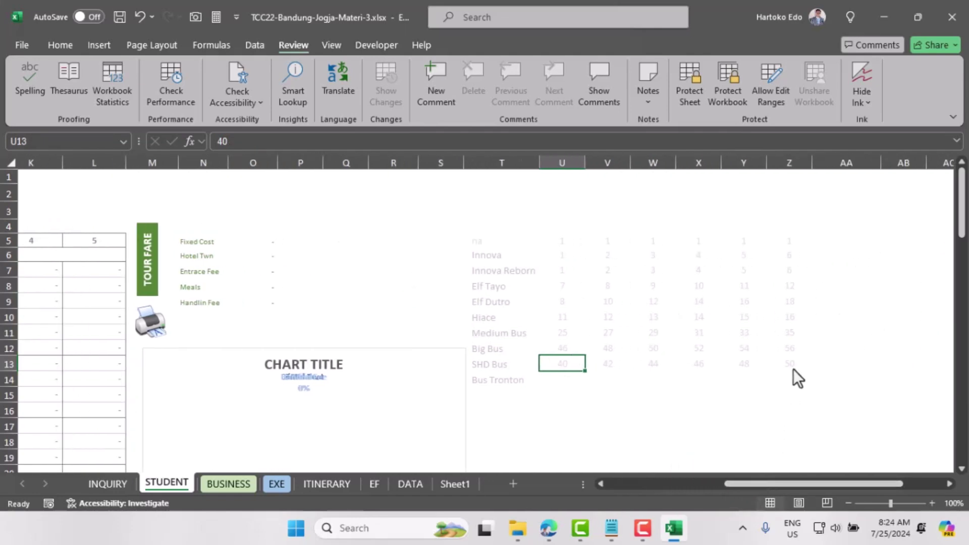
{"action": "left_click", "coordinate": [791, 368], "text": "shift"}
{"action": "key", "text": "ctrl+c"}
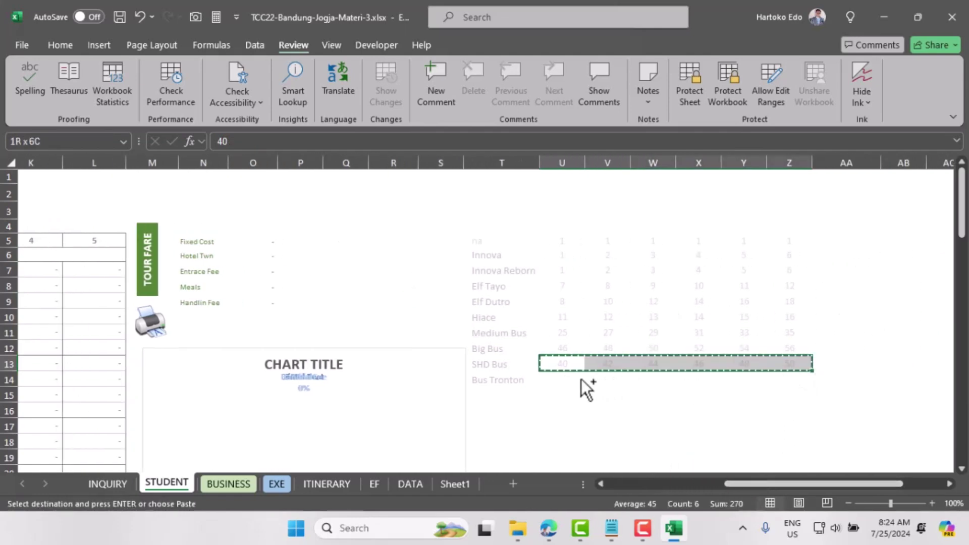
{"action": "left_click", "coordinate": [580, 380]}
{"action": "key", "text": "Return"}
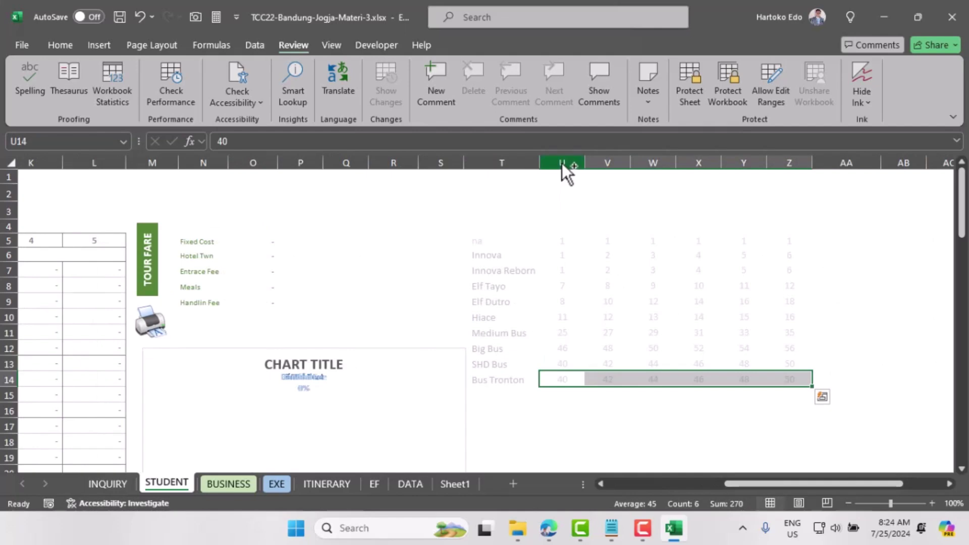
{"action": "left_click", "coordinate": [561, 162]}
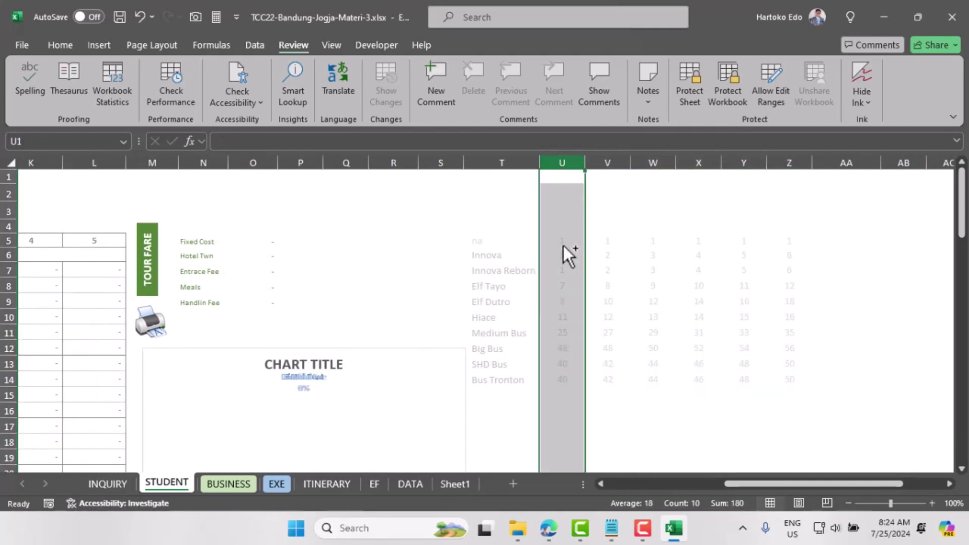
{"action": "left_click", "coordinate": [486, 257]}
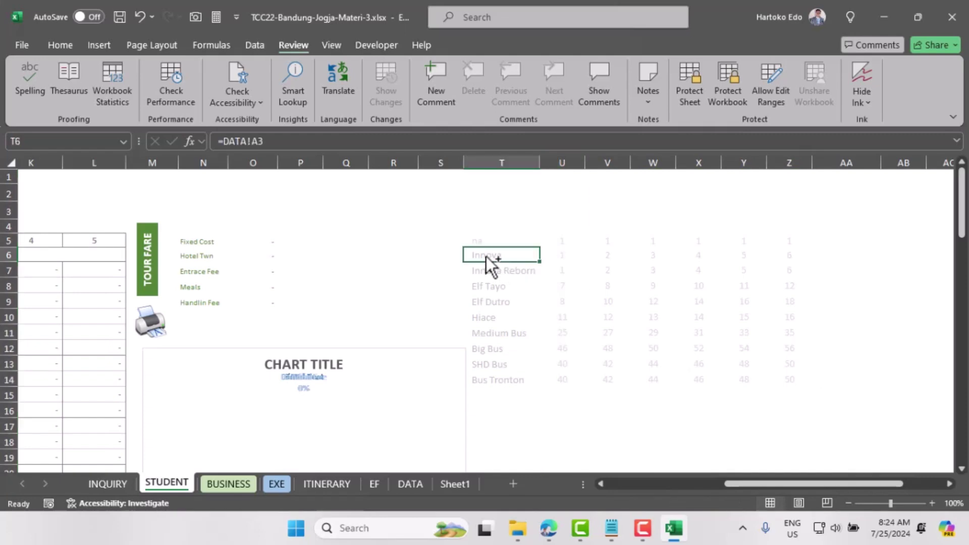
Step: Set Innova's seat counts to 1, 2, 3, 4, 6, 7 and fill them onto Innova Reborn
{"action": "left_click", "coordinate": [566, 261]}
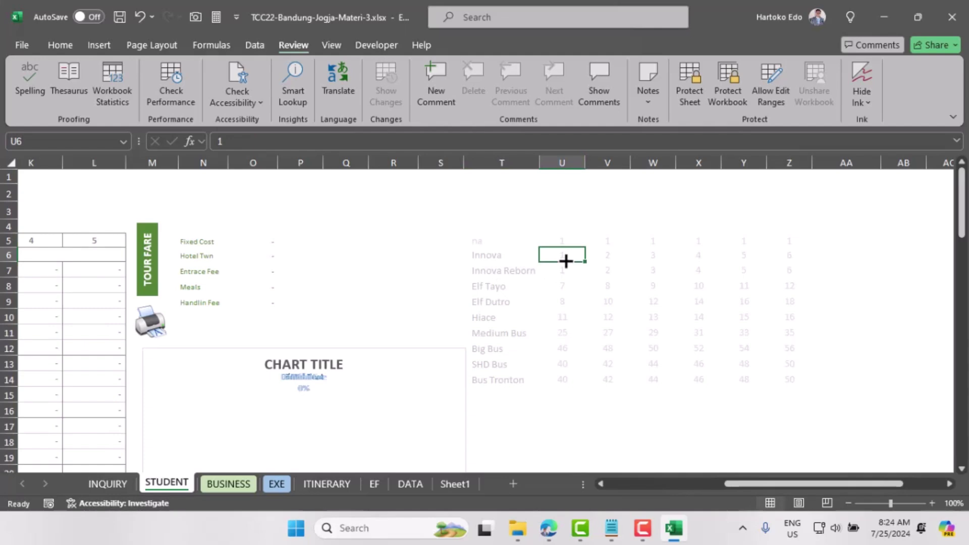
{"action": "left_click", "coordinate": [796, 256]}
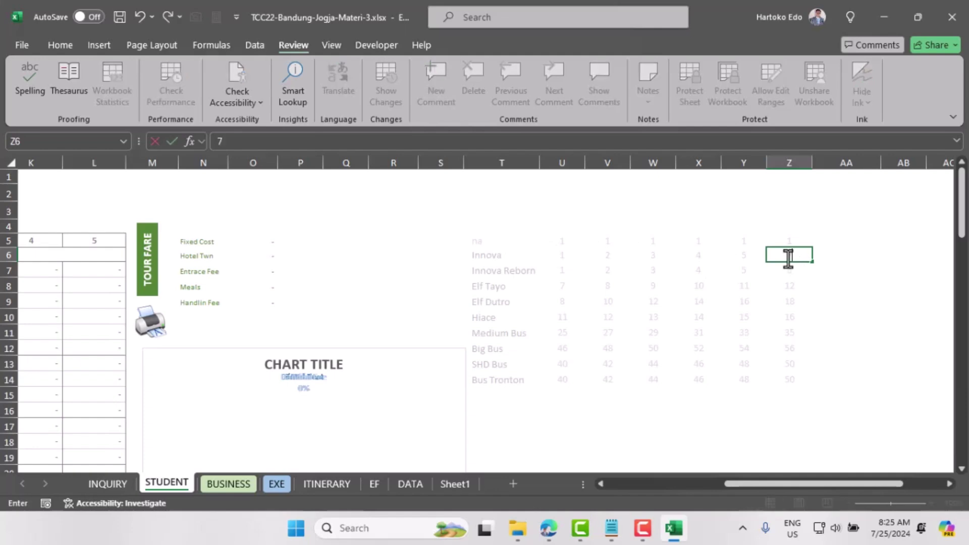
{"action": "left_click", "coordinate": [744, 255]}
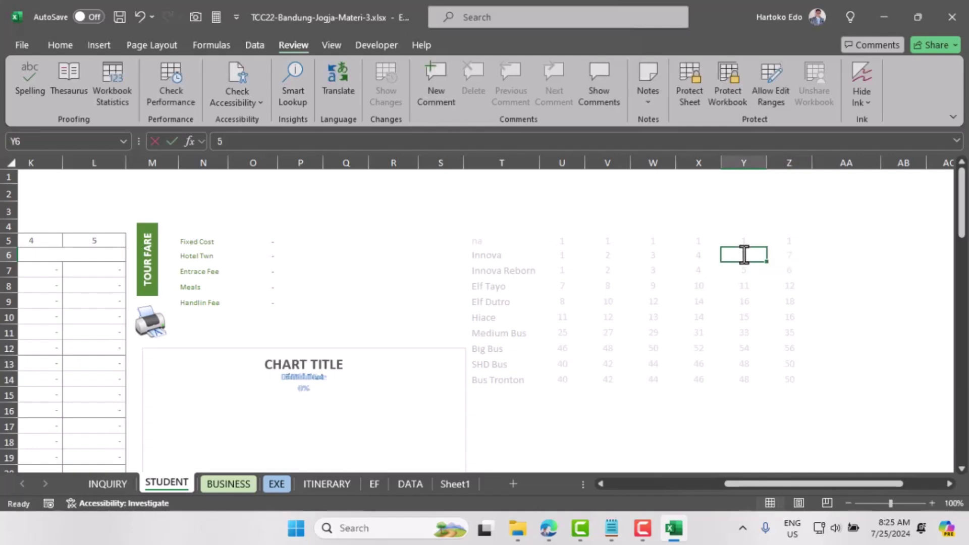
{"action": "left_click", "coordinate": [705, 255]}
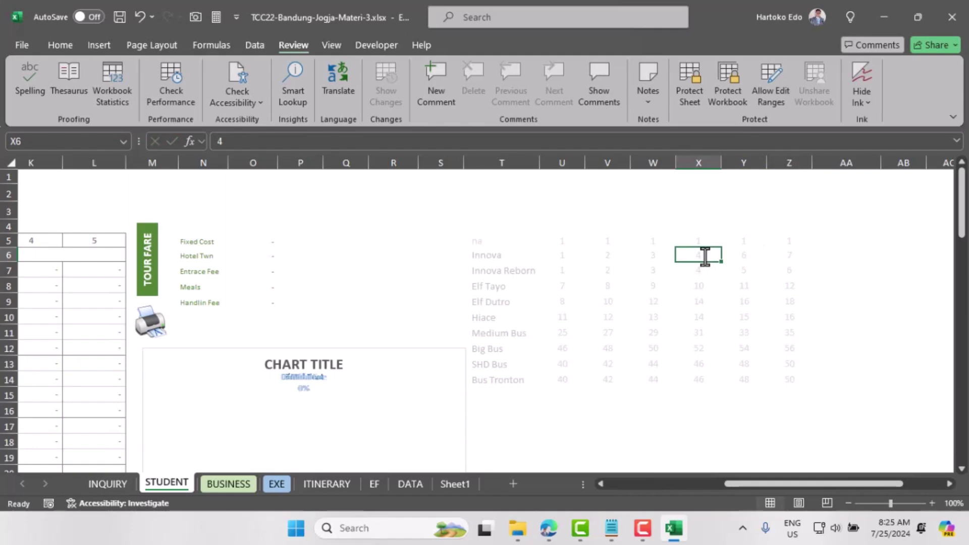
{"action": "left_click", "coordinate": [658, 255]}
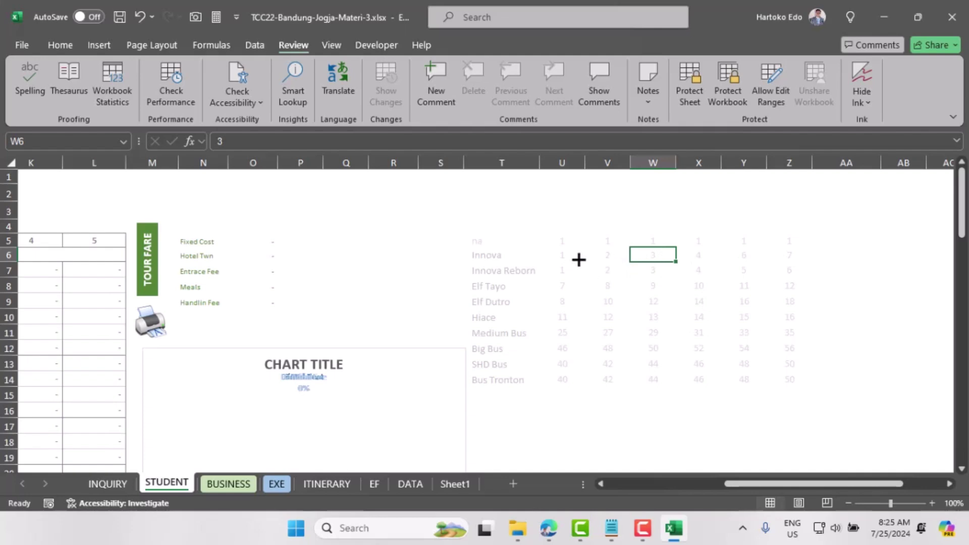
{"action": "left_click", "coordinate": [580, 256]}
{"action": "left_click_drag", "start_coordinate": [589, 257], "coordinate": [815, 276]}
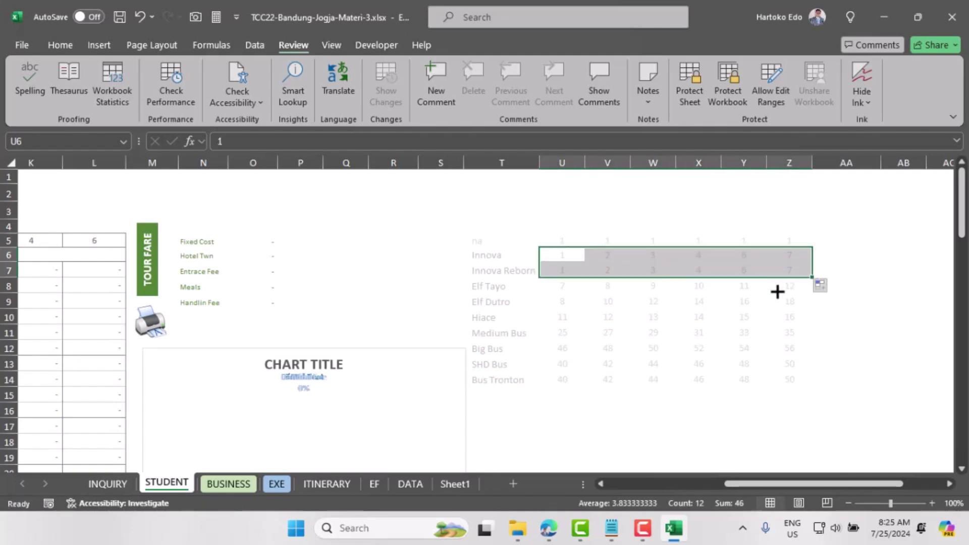
{"action": "left_click", "coordinate": [794, 289]}
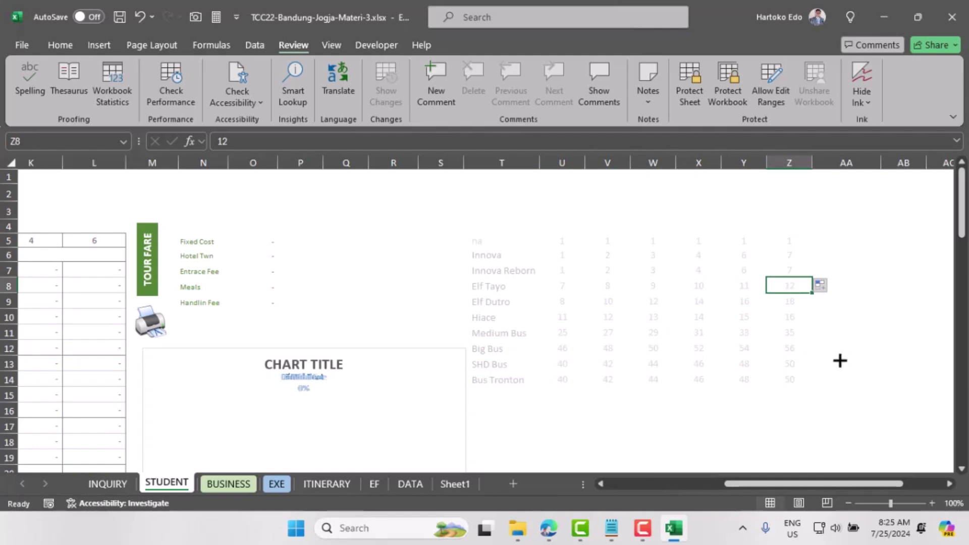
Step: Change Big Bus's last three seat counts to 54, 56 and 58
{"action": "left_click", "coordinate": [501, 351]}
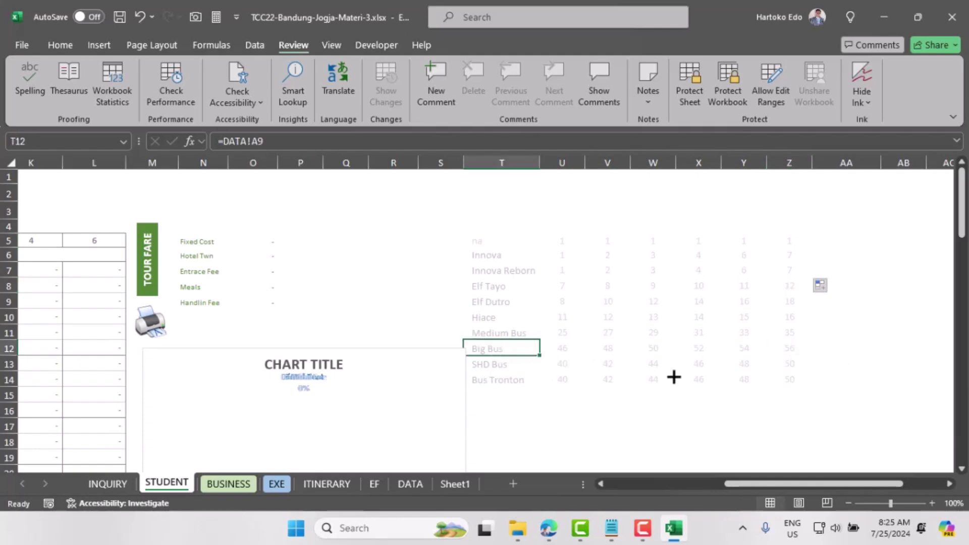
{"action": "left_click", "coordinate": [793, 350]}
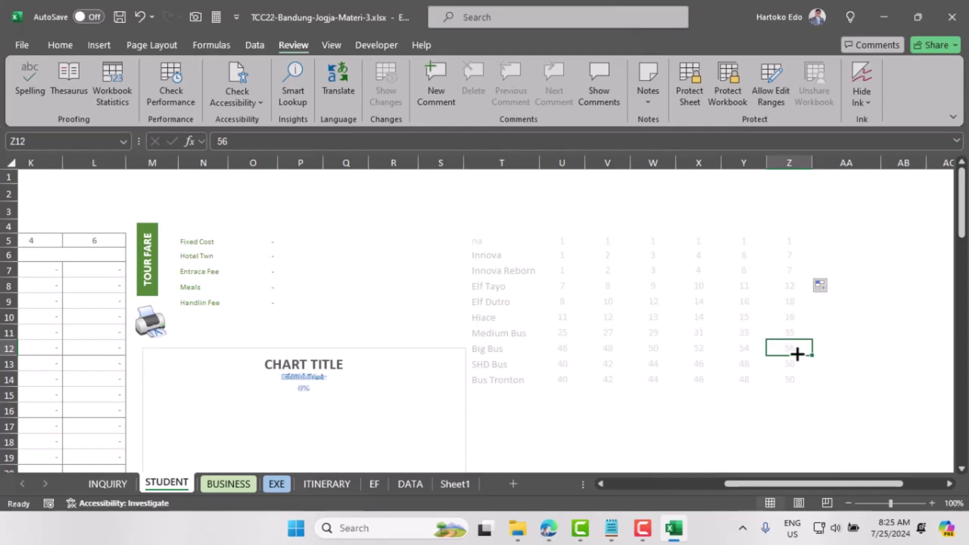
{"action": "left_click", "coordinate": [754, 350]}
{"action": "type", "text": "5"}
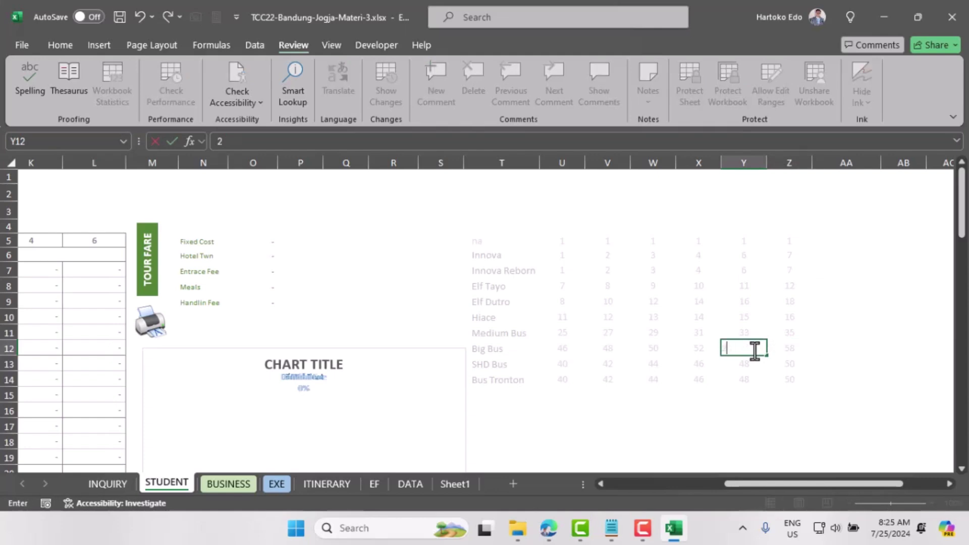
{"action": "type", "text": "8"}
{"action": "key", "text": "BackSpace"}
{"action": "type", "text": "6"}
{"action": "key", "text": "ctrl+Return"}
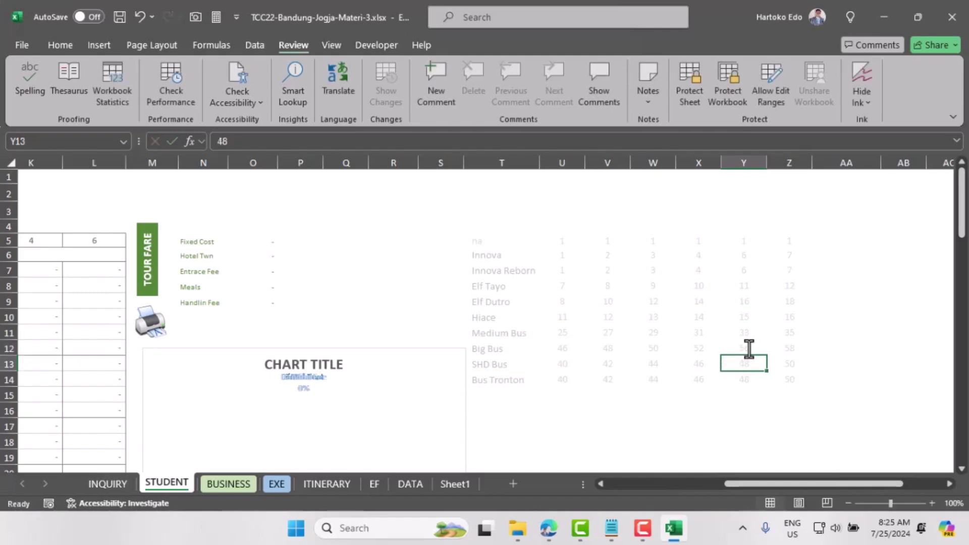
{"action": "left_click", "coordinate": [706, 350]}
{"action": "type", "text": "54"}
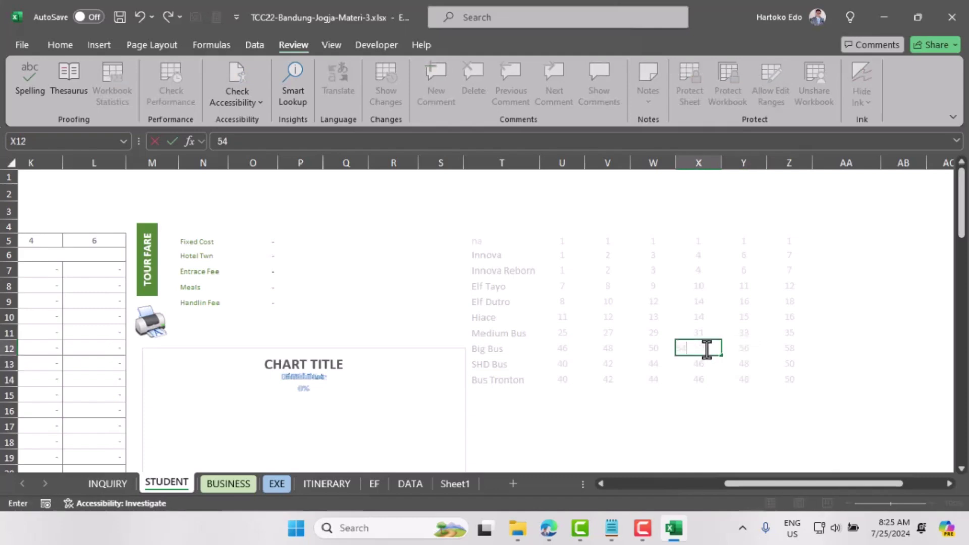
{"action": "left_click", "coordinate": [658, 348]}
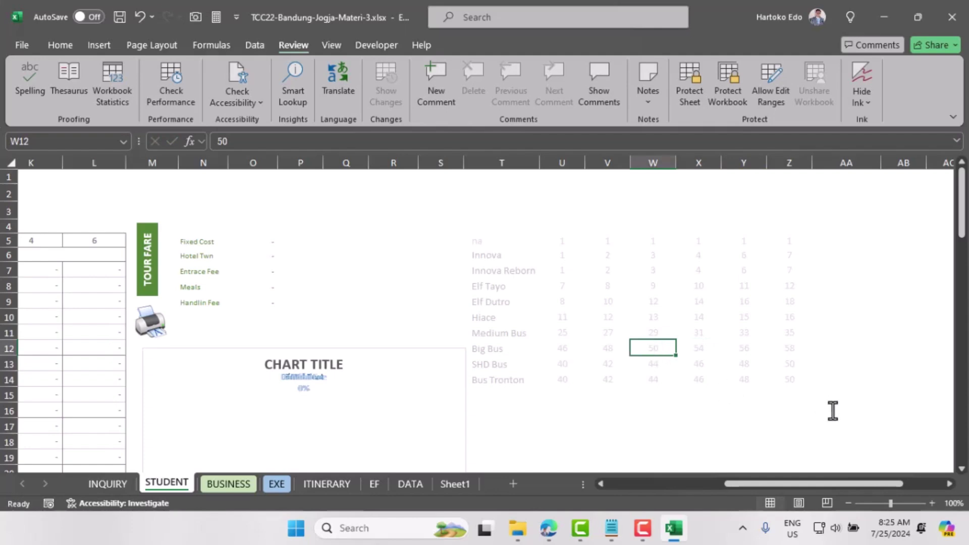
{"action": "left_click", "coordinate": [791, 381]}
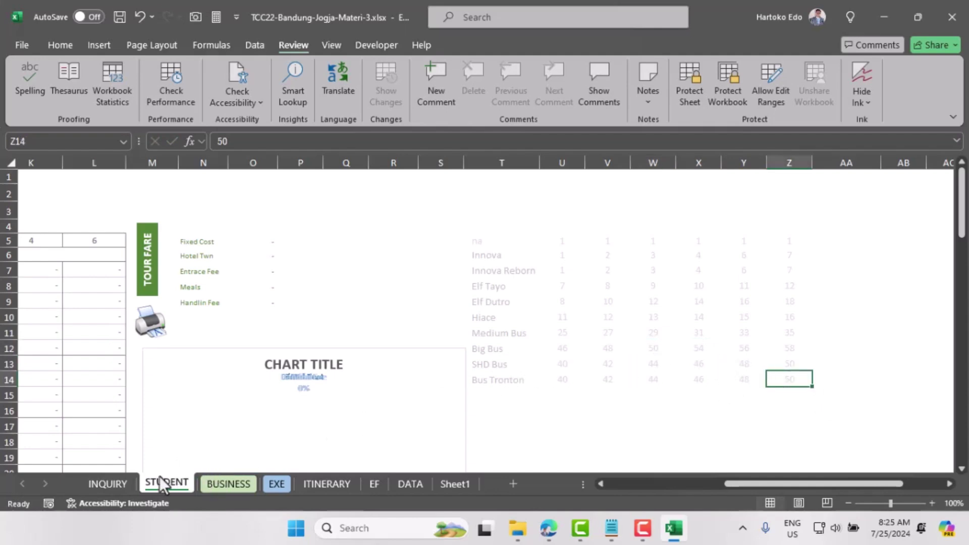
Step: Set the INQUIRY sheet's transport mode in B10 to Bus Tronton
{"action": "left_click", "coordinate": [108, 483]}
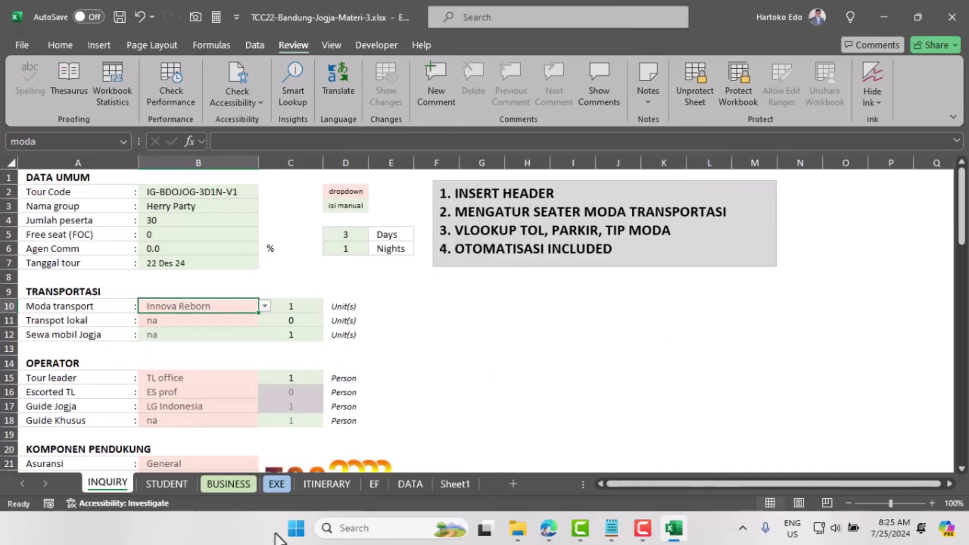
{"action": "left_click", "coordinate": [264, 306]}
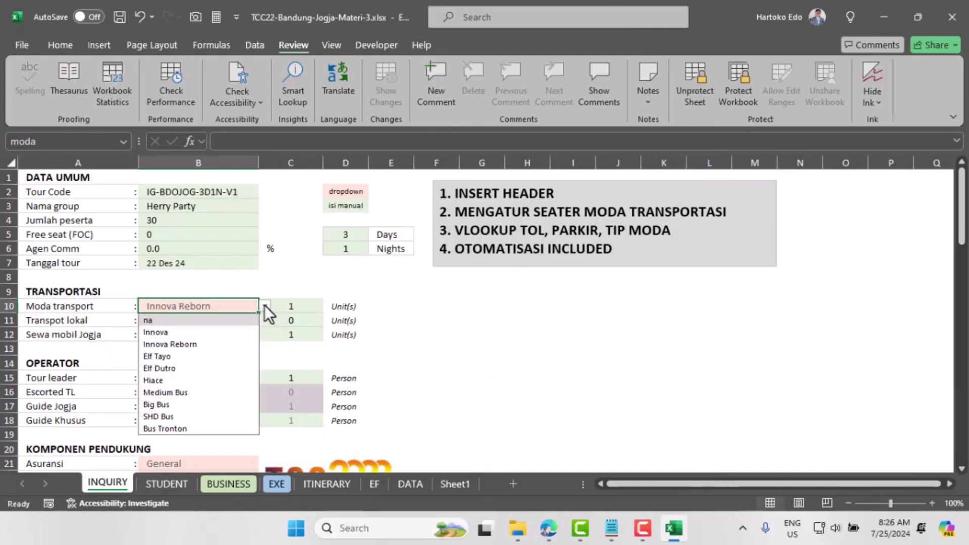
{"action": "left_click", "coordinate": [171, 432]}
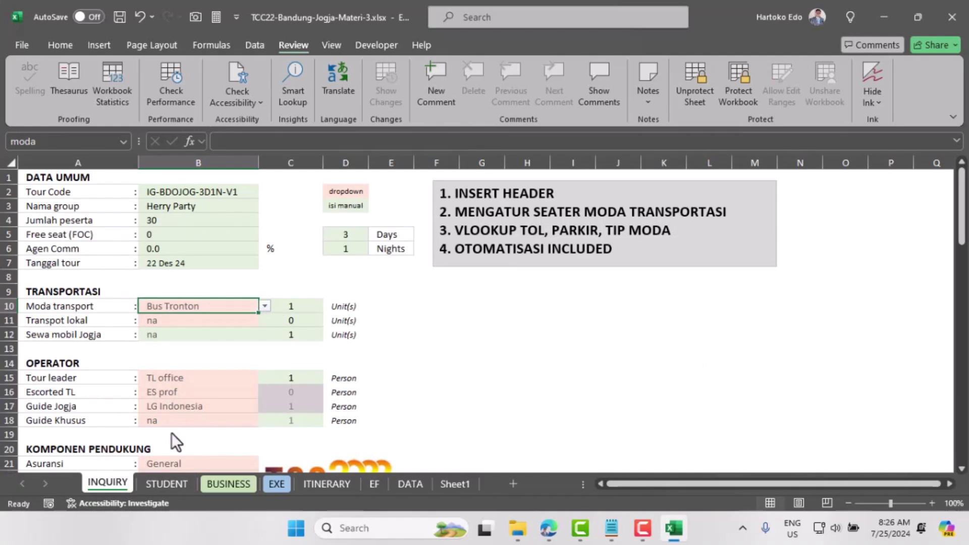
Step: On the STUDENT sheet, inspect H5's fixed-cost VLOOKUP that returns #N/A
{"action": "left_click", "coordinate": [168, 487]}
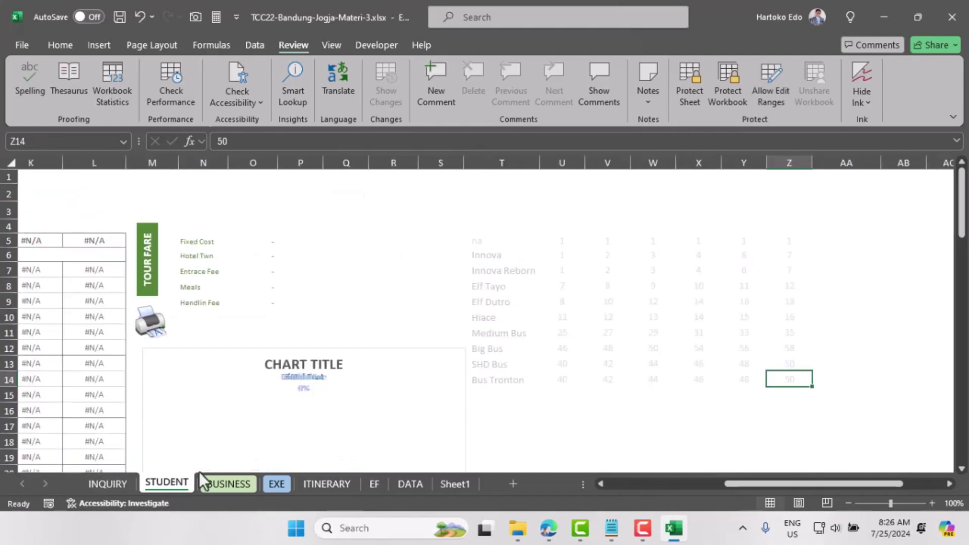
{"action": "left_click_drag", "start_coordinate": [753, 484], "coordinate": [613, 482]}
{"action": "left_click", "coordinate": [422, 242]}
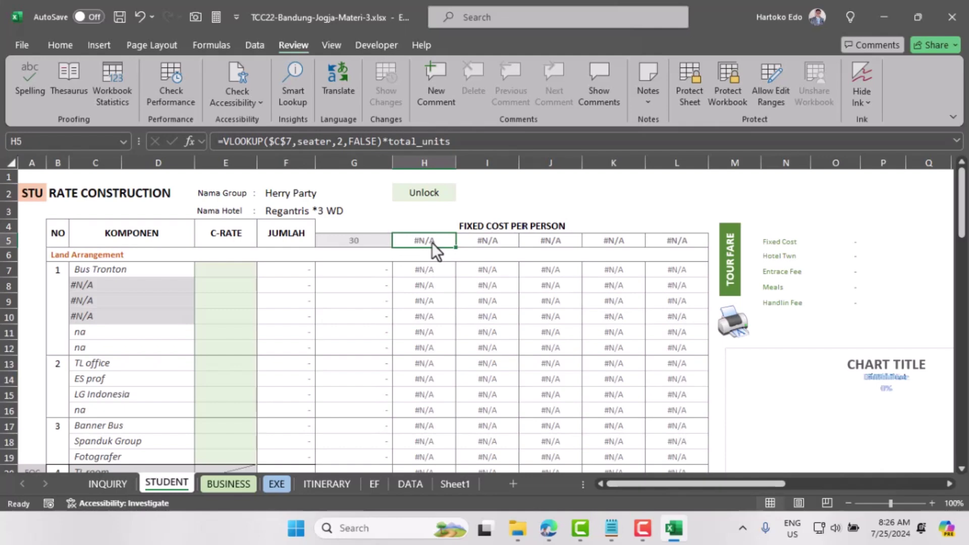
{"action": "left_click", "coordinate": [308, 141]}
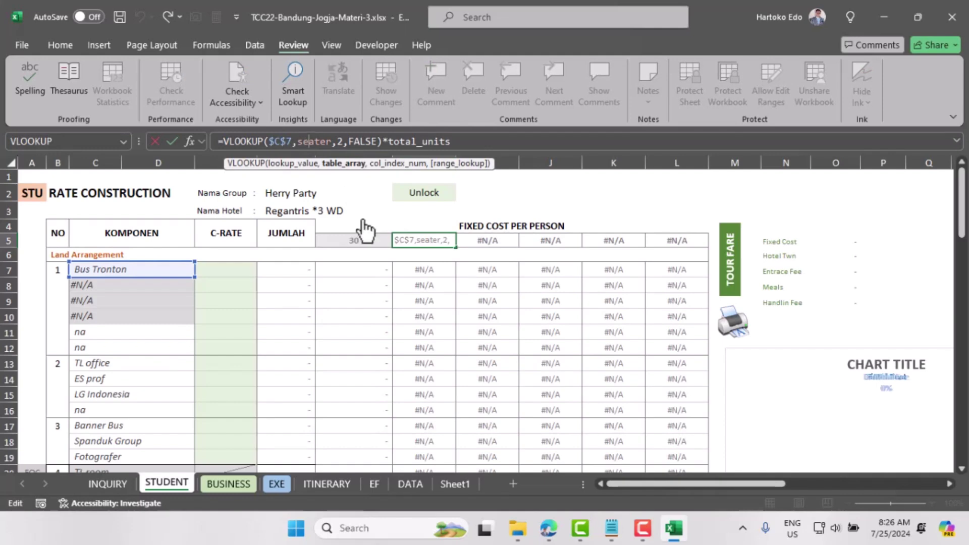
{"action": "left_click", "coordinate": [212, 46]}
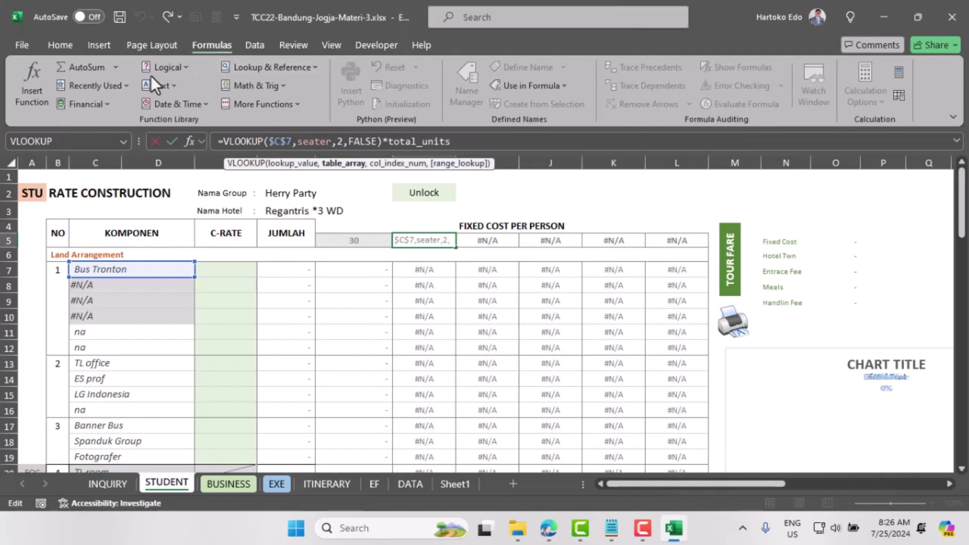
{"action": "left_click", "coordinate": [291, 44]}
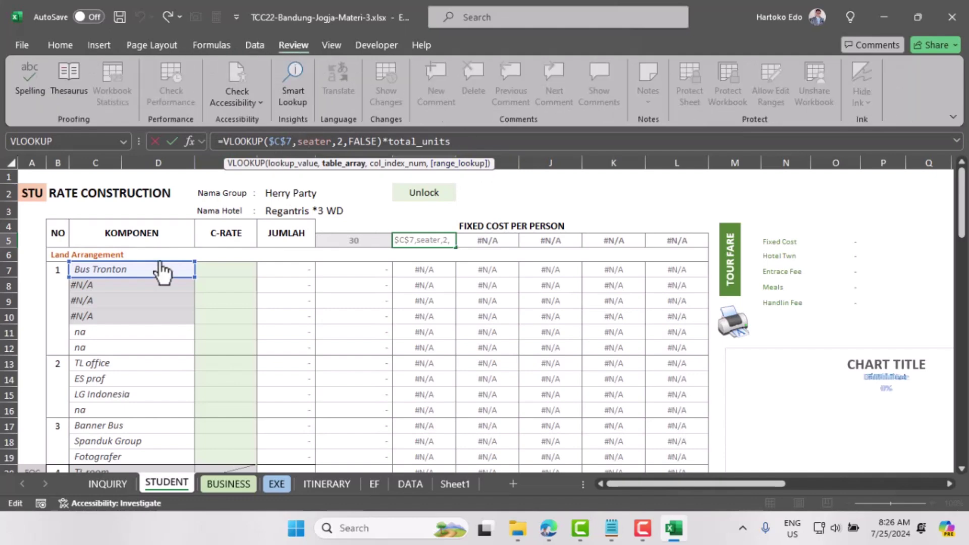
{"action": "key", "text": "Escape"}
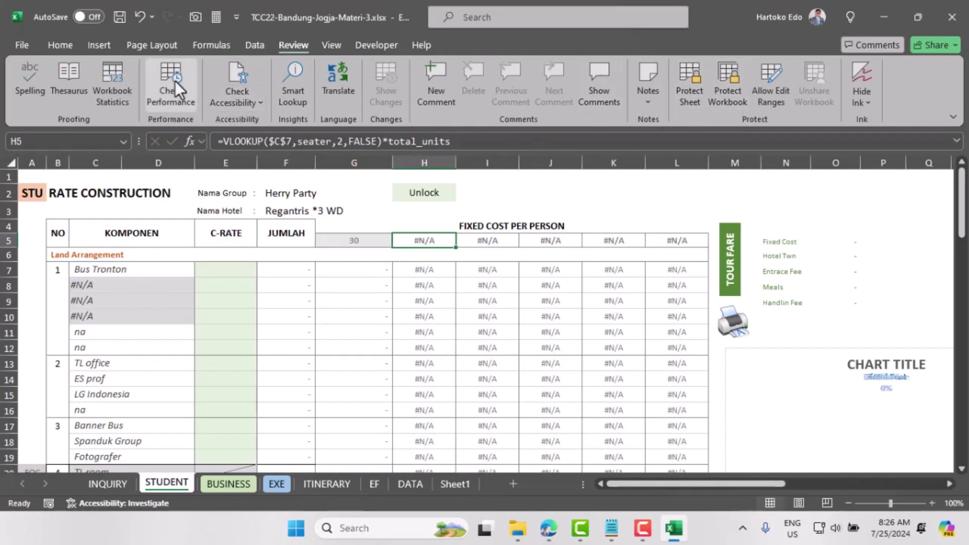
{"action": "left_click", "coordinate": [214, 45]}
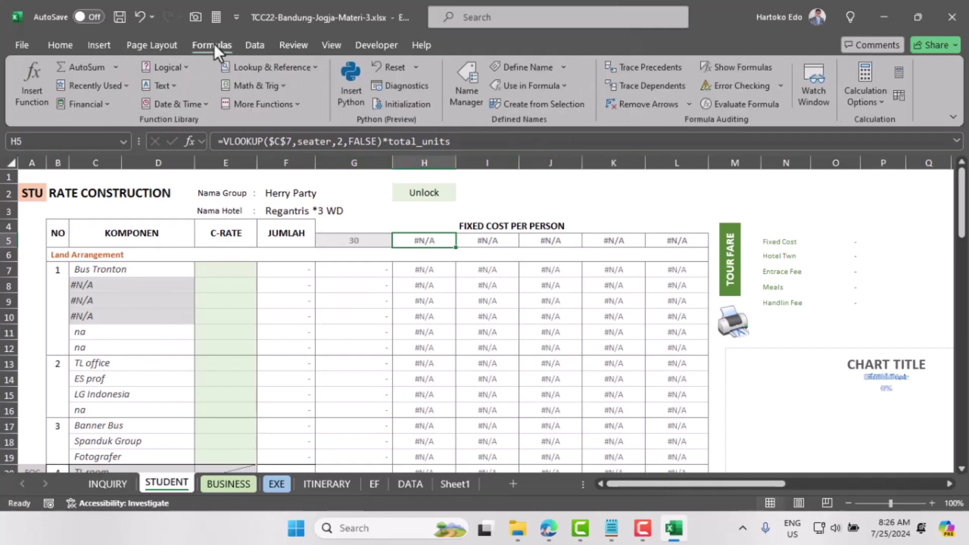
Step: Check the seater name's range in Name Manager against the table through Z14
{"action": "left_click", "coordinate": [473, 90]}
{"action": "scroll", "coordinate": [522, 199], "scroll_direction": "down", "scroll_amount": 8}
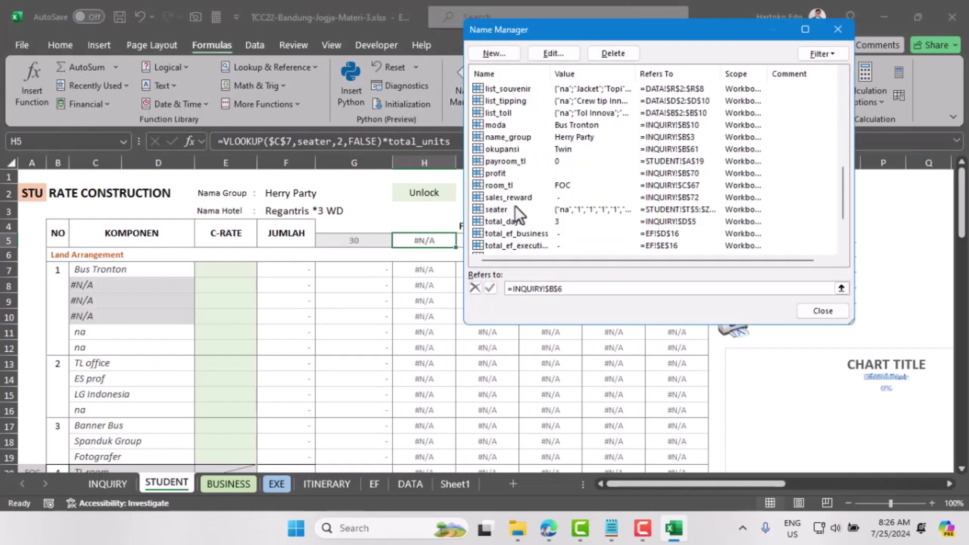
{"action": "left_click", "coordinate": [499, 211]}
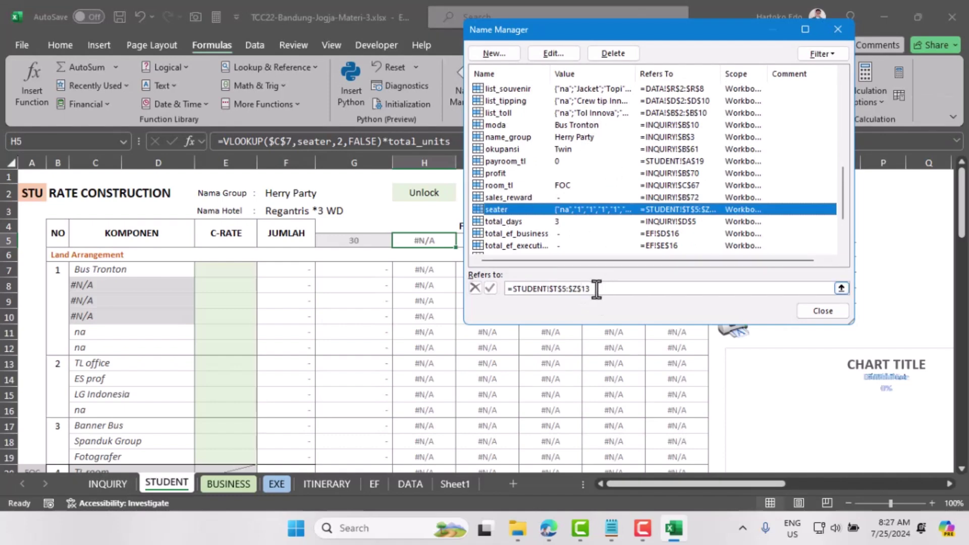
{"action": "left_click", "coordinate": [821, 314]}
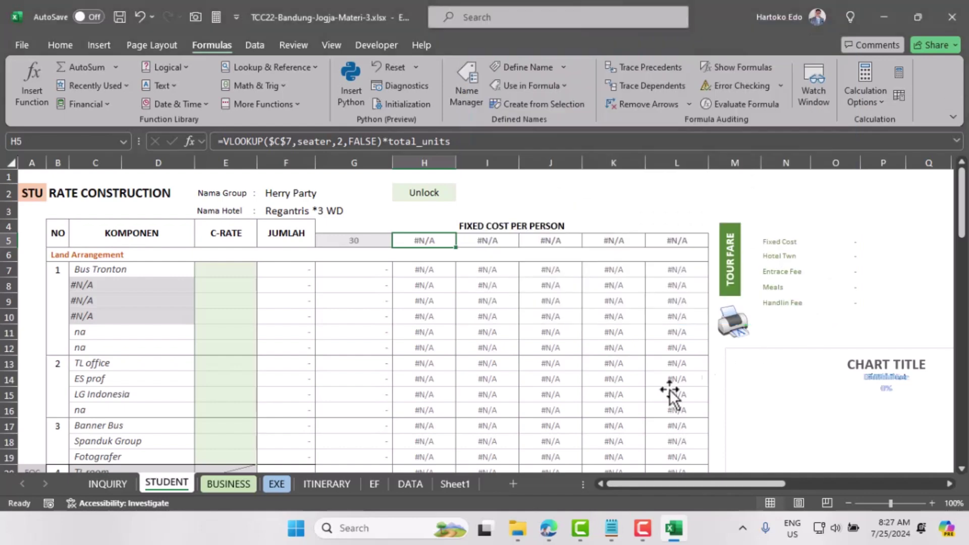
{"action": "left_click_drag", "start_coordinate": [637, 484], "coordinate": [765, 477]}
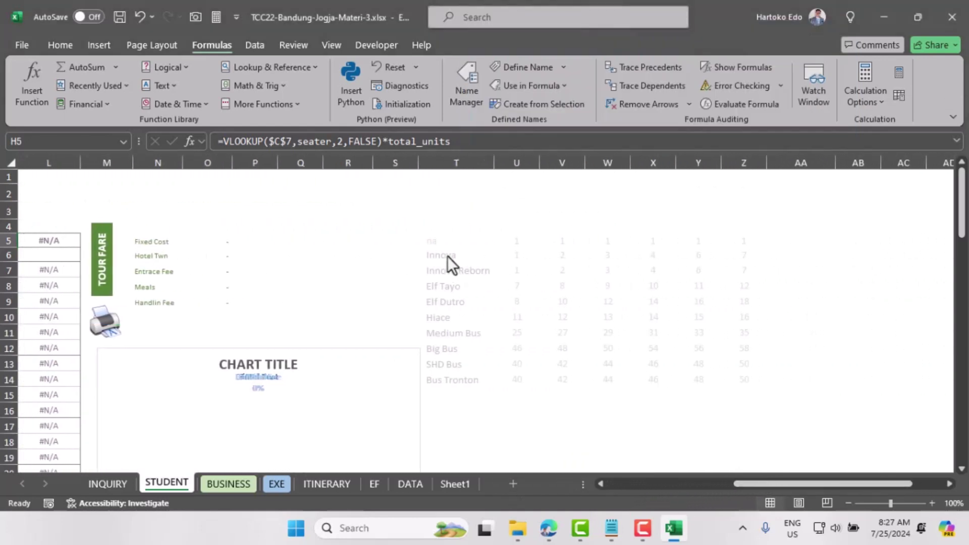
{"action": "left_click_drag", "start_coordinate": [440, 244], "coordinate": [735, 360]}
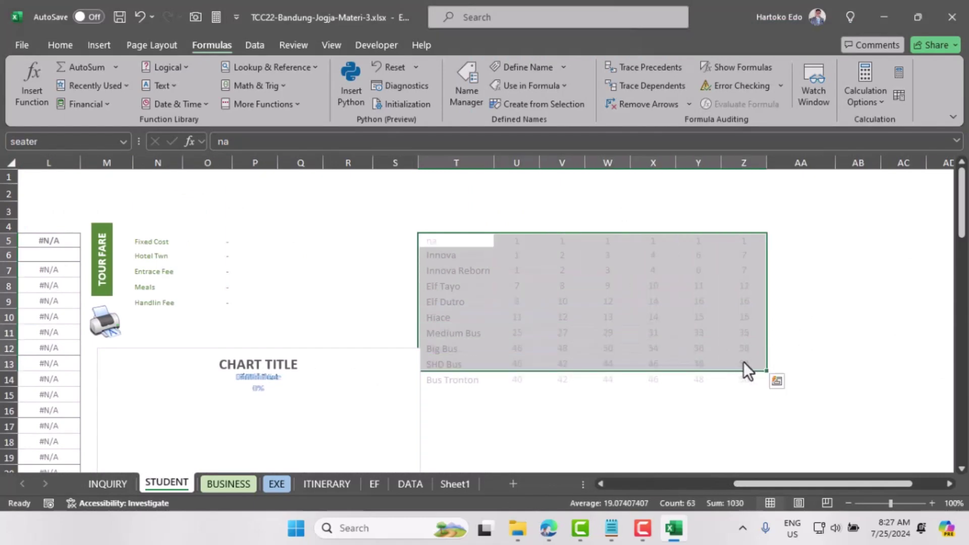
{"action": "left_click", "coordinate": [753, 383]}
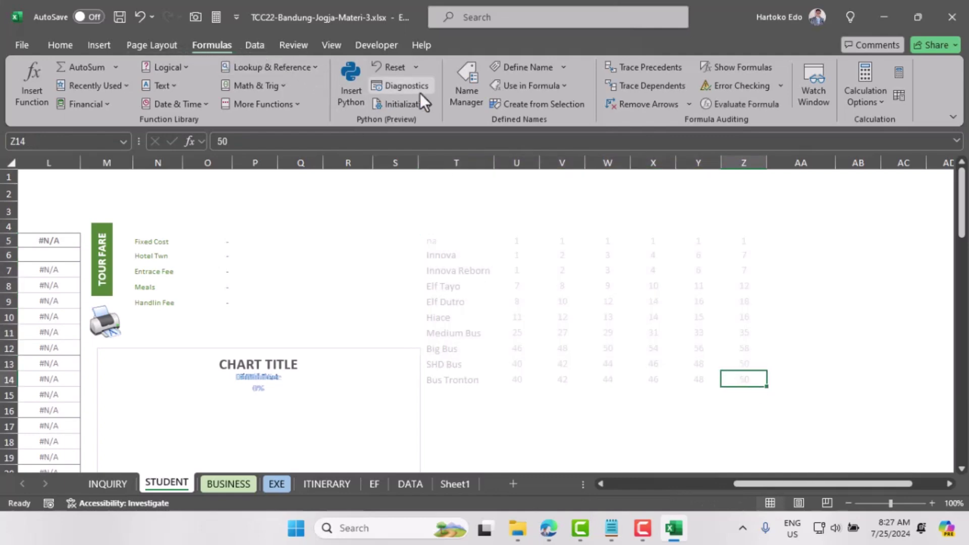
Step: Change the seater name's reference to end at $Z$14, covering T5:Z14
{"action": "left_click", "coordinate": [465, 92]}
{"action": "scroll", "coordinate": [515, 193], "scroll_direction": "down", "scroll_amount": 8}
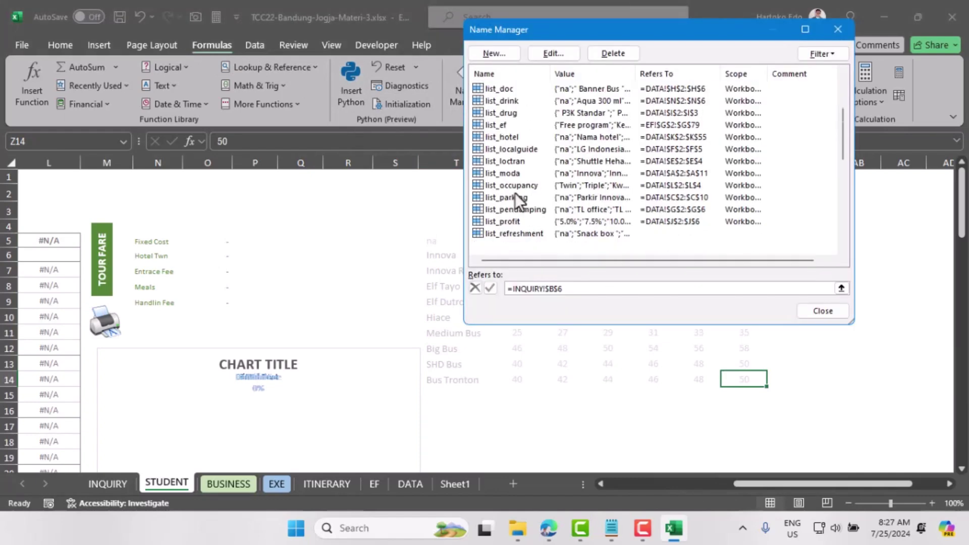
{"action": "scroll", "coordinate": [503, 225], "scroll_direction": "down", "scroll_amount": 3}
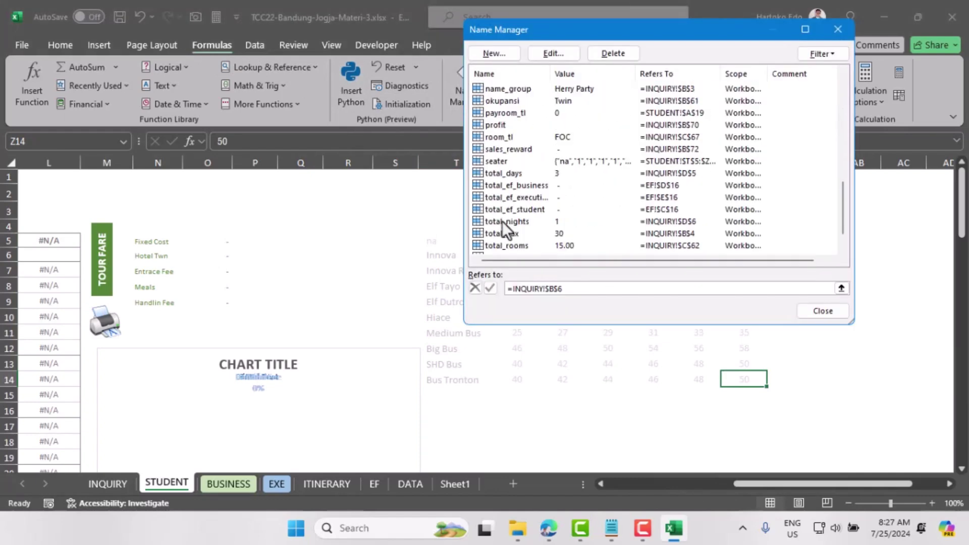
{"action": "left_click", "coordinate": [502, 161]}
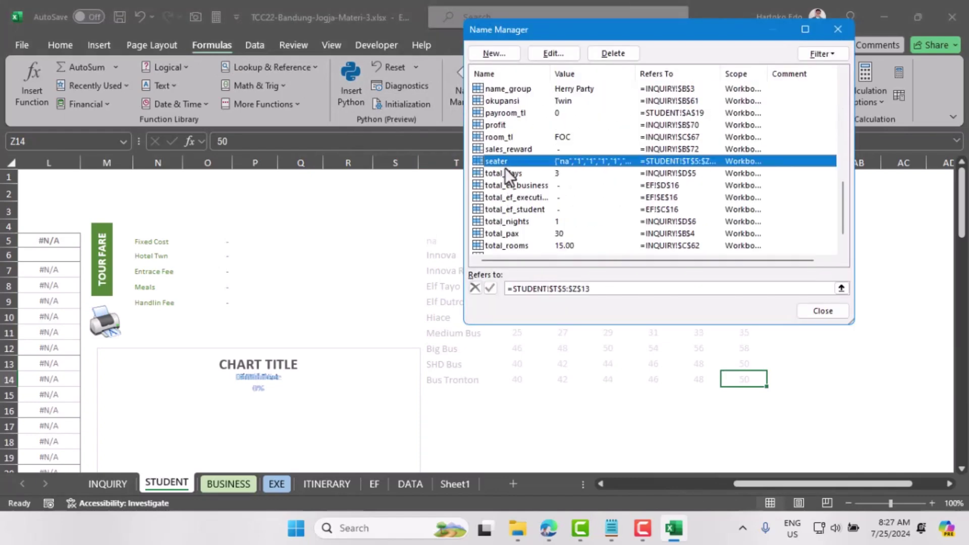
{"action": "left_click", "coordinate": [587, 288]}
{"action": "type", "text": "4"}
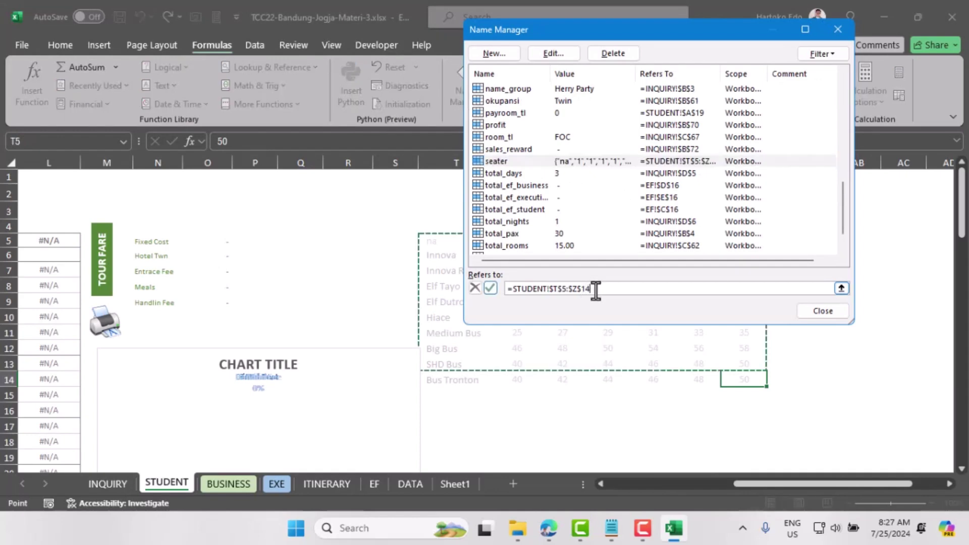
{"action": "key", "text": "Return"}
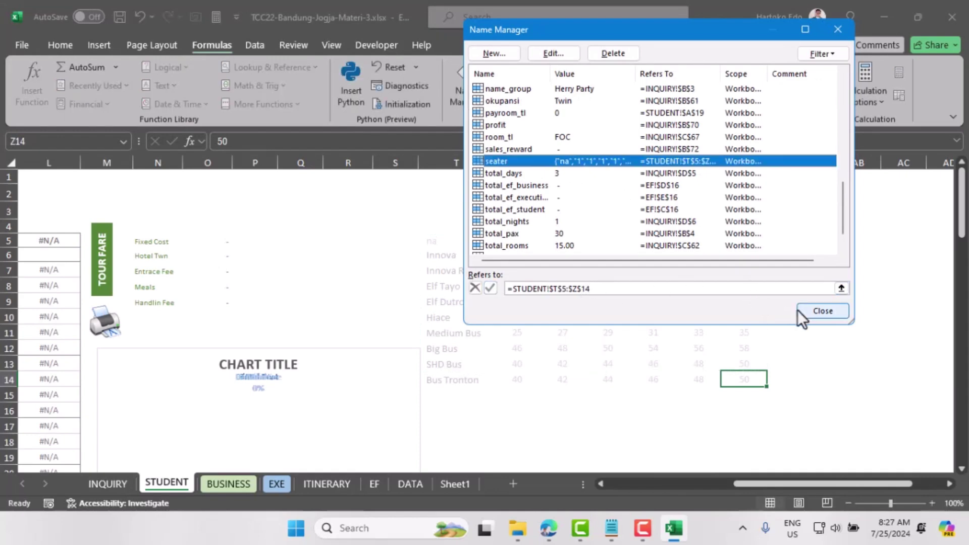
{"action": "left_click", "coordinate": [817, 308]}
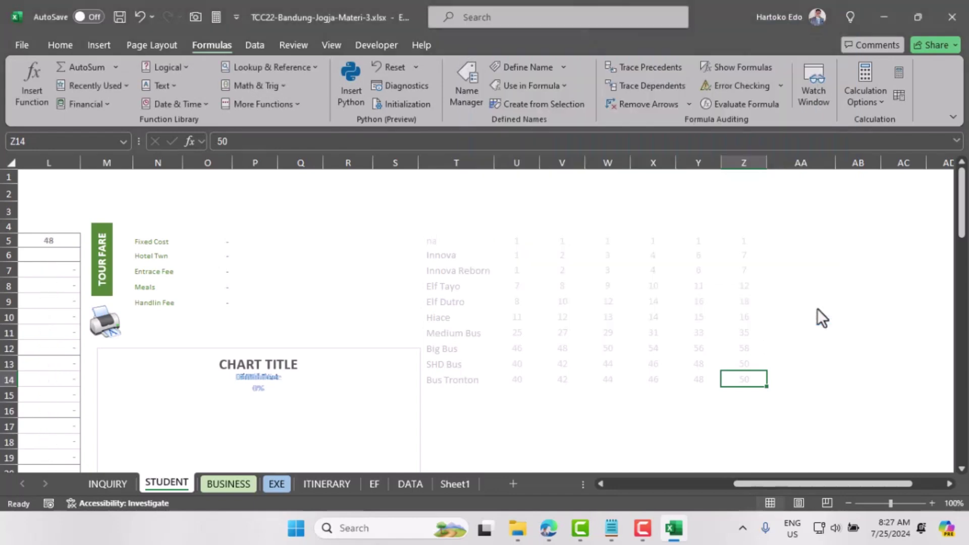
Step: Switch transport to Innova Reborn and check the STUDENT lookups in H5 through L5
{"action": "left_click_drag", "start_coordinate": [769, 486], "coordinate": [660, 485]}
{"action": "left_click", "coordinate": [333, 241]}
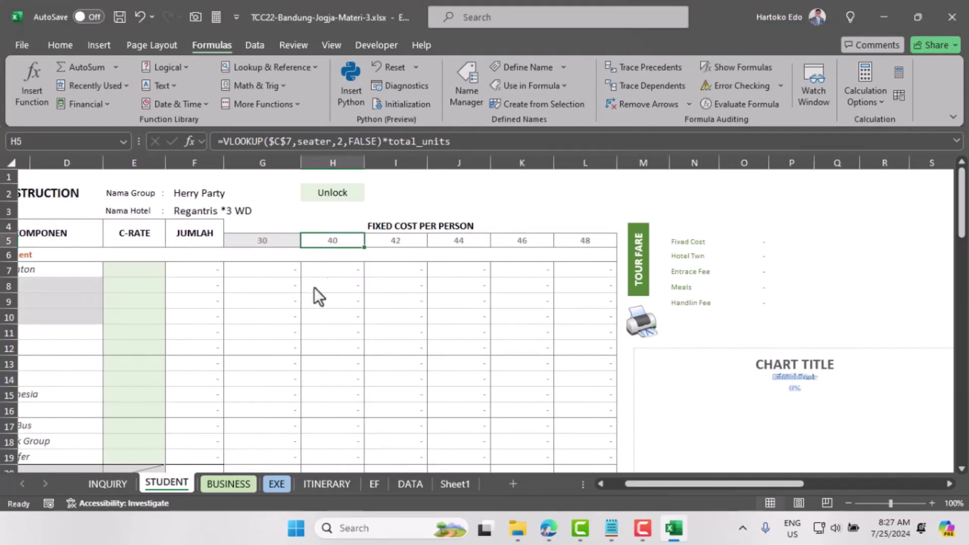
{"action": "left_click", "coordinate": [106, 485]}
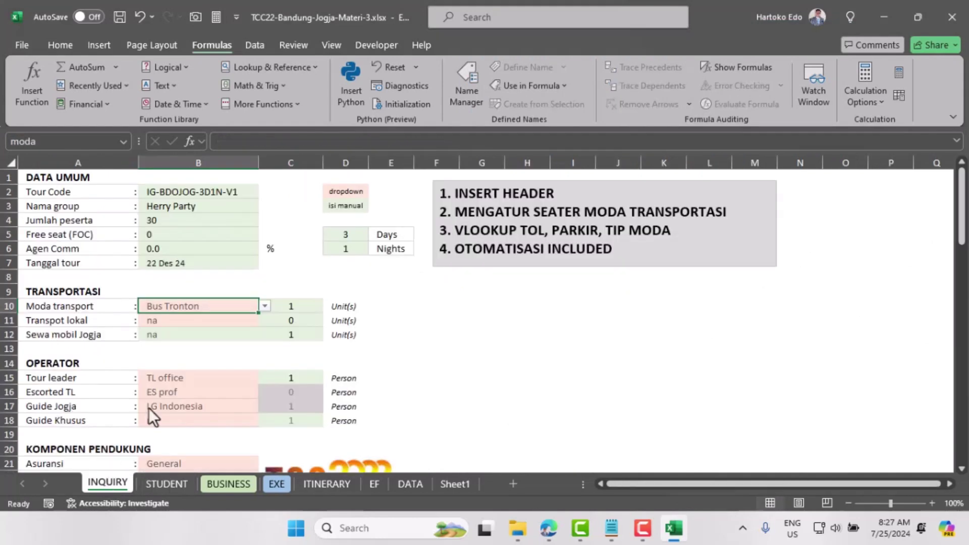
{"action": "left_click", "coordinate": [264, 305]}
{"action": "left_click", "coordinate": [187, 347]}
{"action": "left_click", "coordinate": [167, 484]}
{"action": "left_click", "coordinate": [391, 246]}
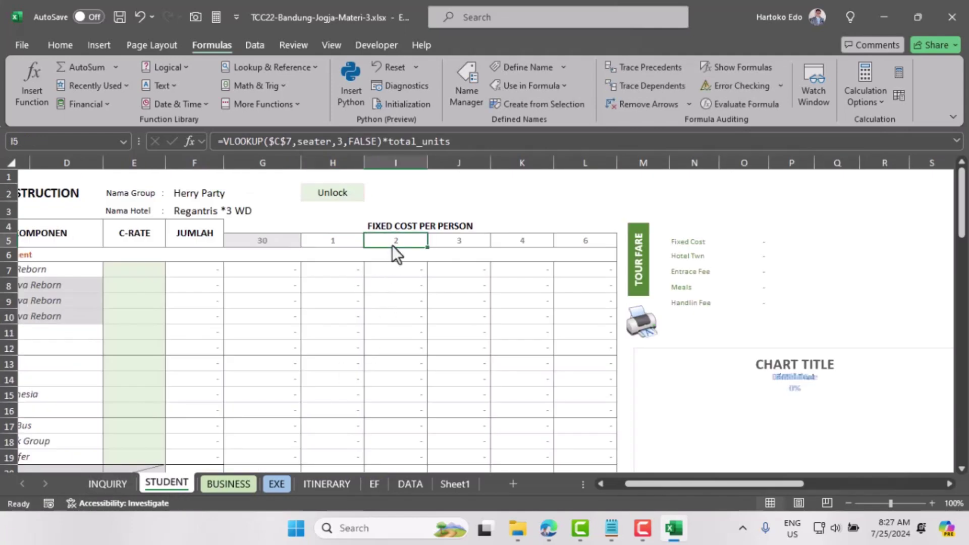
{"action": "left_click", "coordinate": [456, 245]}
{"action": "left_click", "coordinate": [528, 244]}
{"action": "left_click", "coordinate": [590, 242]}
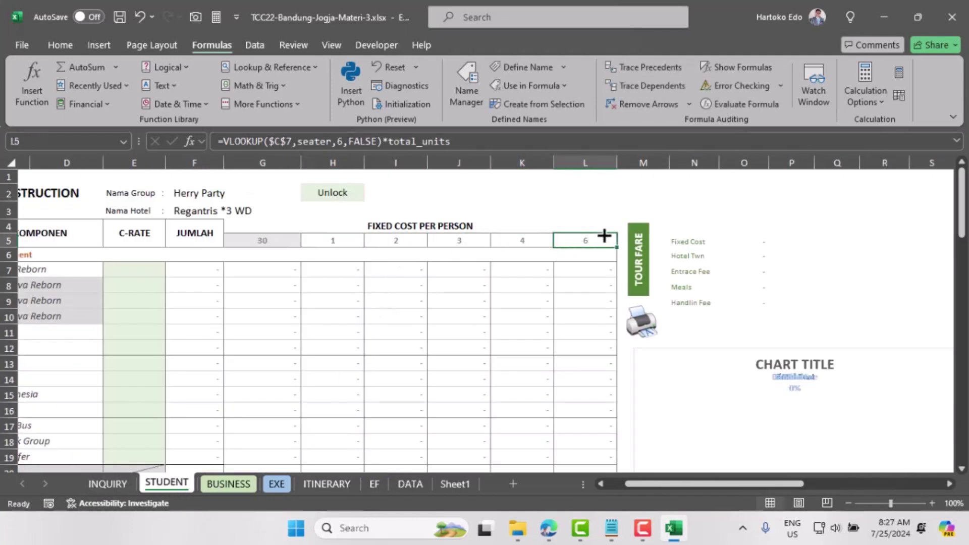
Step: Set transport back to Bus Tronton and inspect the #N/A toll formula in STUDENT C8
{"action": "left_click", "coordinate": [108, 482]}
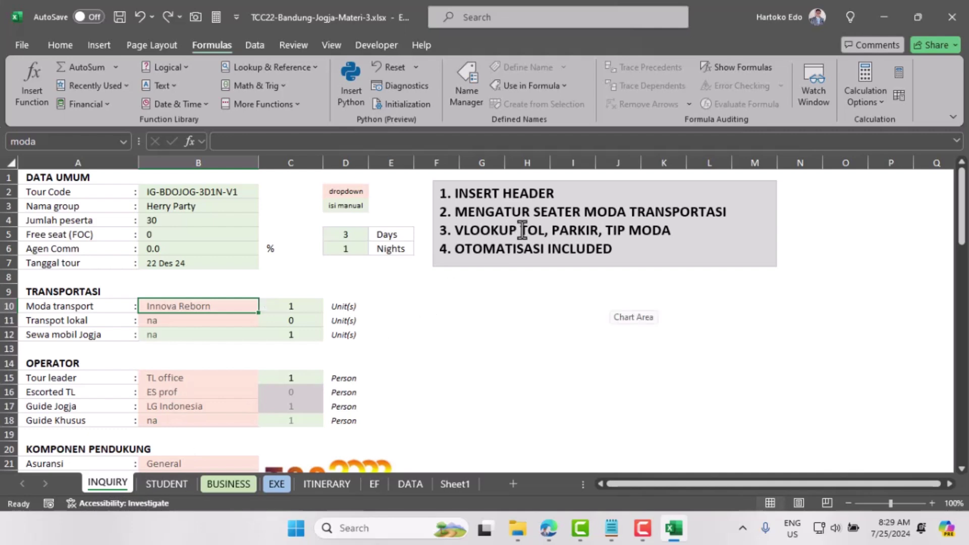
{"action": "left_click", "coordinate": [237, 306]}
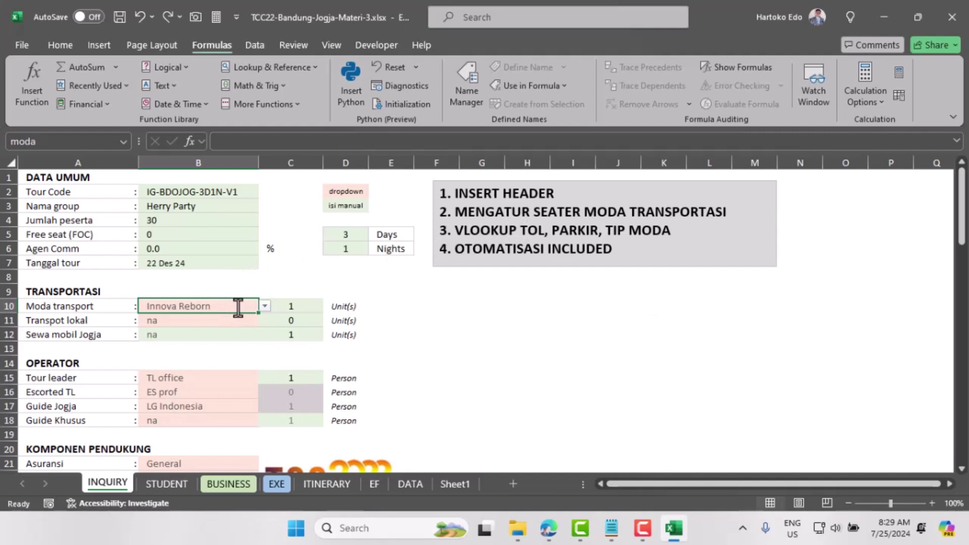
{"action": "left_click", "coordinate": [264, 307]}
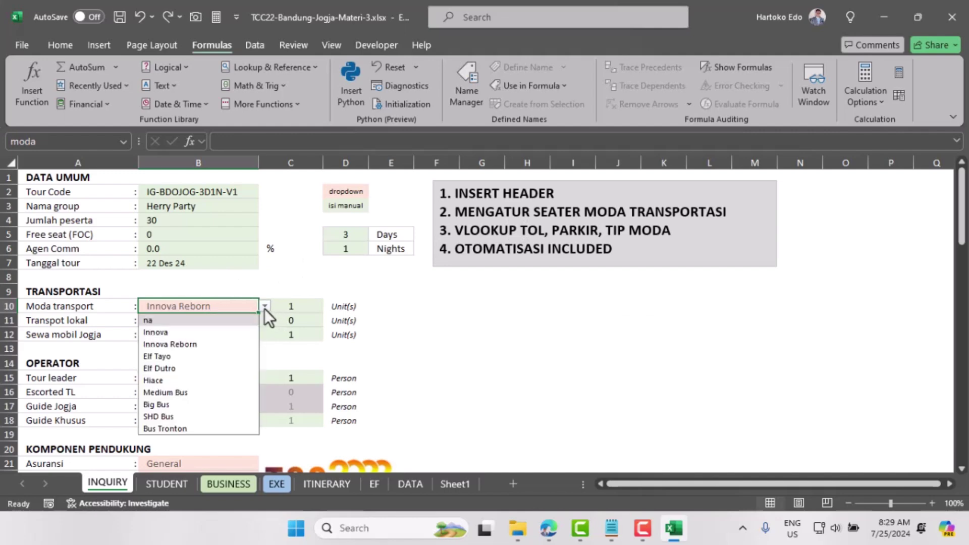
{"action": "left_click", "coordinate": [155, 427]}
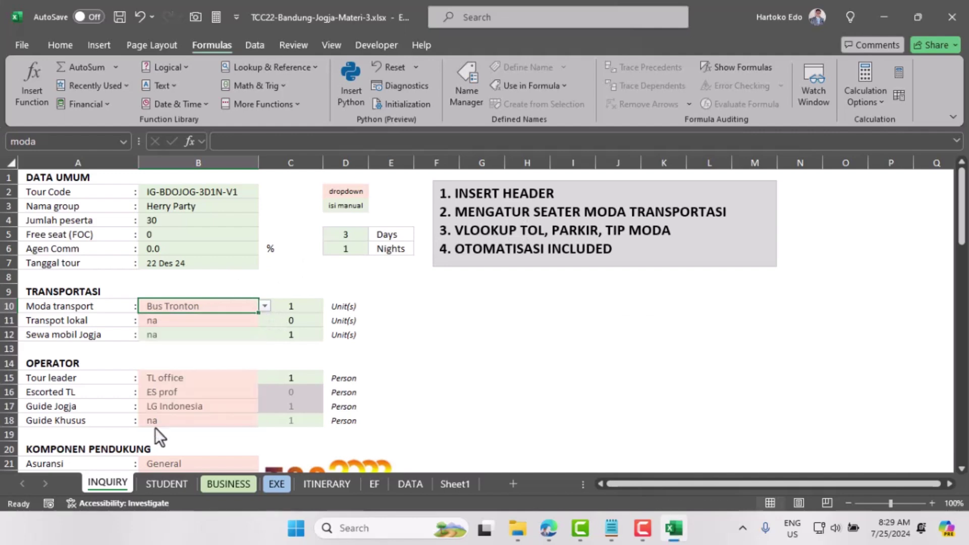
{"action": "left_click", "coordinate": [166, 484]}
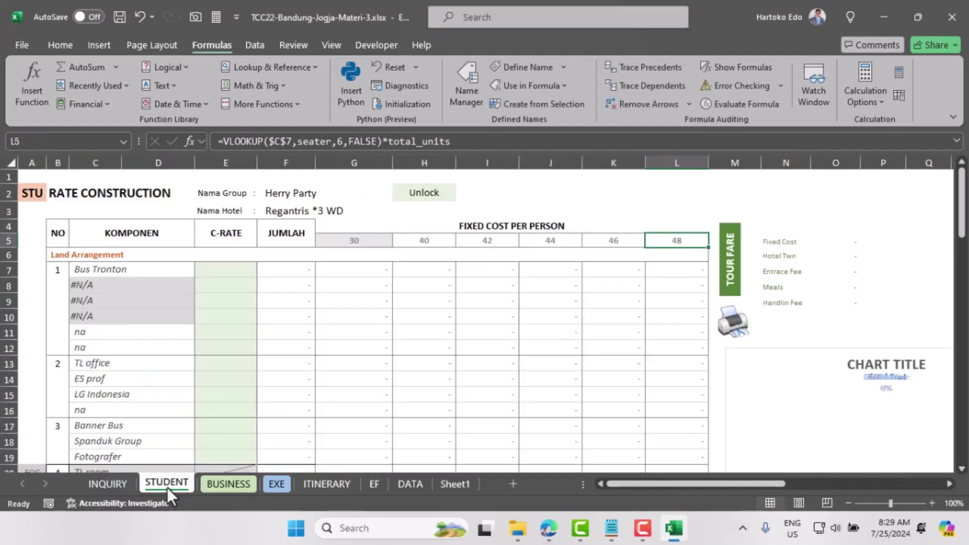
{"action": "left_click", "coordinate": [88, 285]}
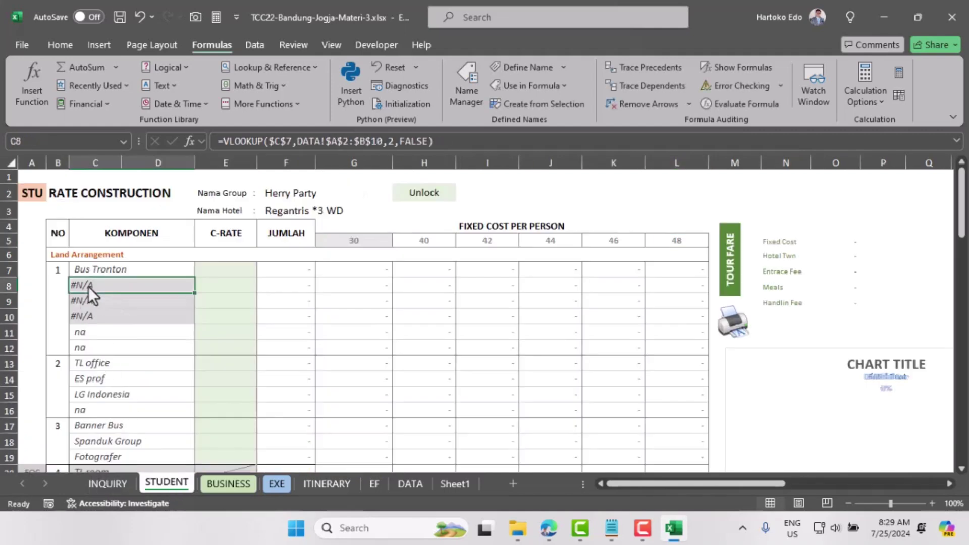
Step: Try Innova and then Elf Tayo as transport, checking the STUDENT results each time
{"action": "left_click", "coordinate": [109, 484]}
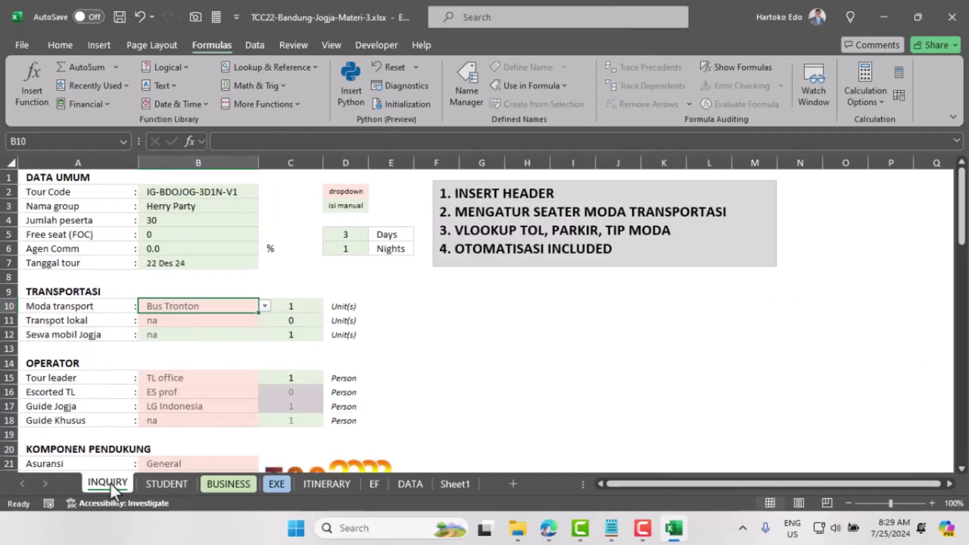
{"action": "left_click", "coordinate": [263, 305]}
{"action": "left_click", "coordinate": [212, 332]}
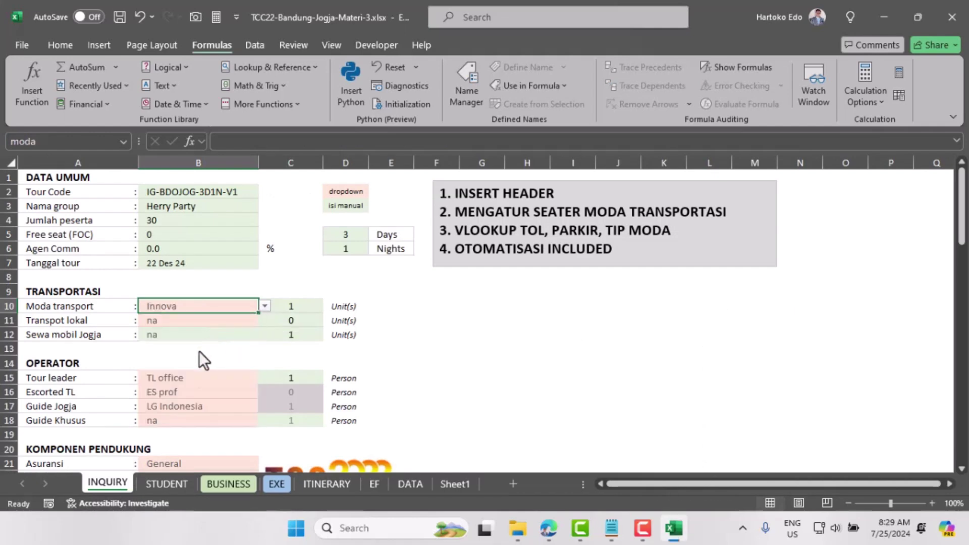
{"action": "left_click", "coordinate": [152, 484]}
{"action": "left_click", "coordinate": [110, 484]}
{"action": "left_click", "coordinate": [265, 305]}
{"action": "left_click", "coordinate": [200, 352]}
{"action": "left_click", "coordinate": [155, 485]}
Step: Try Medium Bus, then settle on Bus Tronton, checking the STUDENT sheet after each
{"action": "left_click", "coordinate": [119, 481]}
{"action": "left_click", "coordinate": [264, 306]}
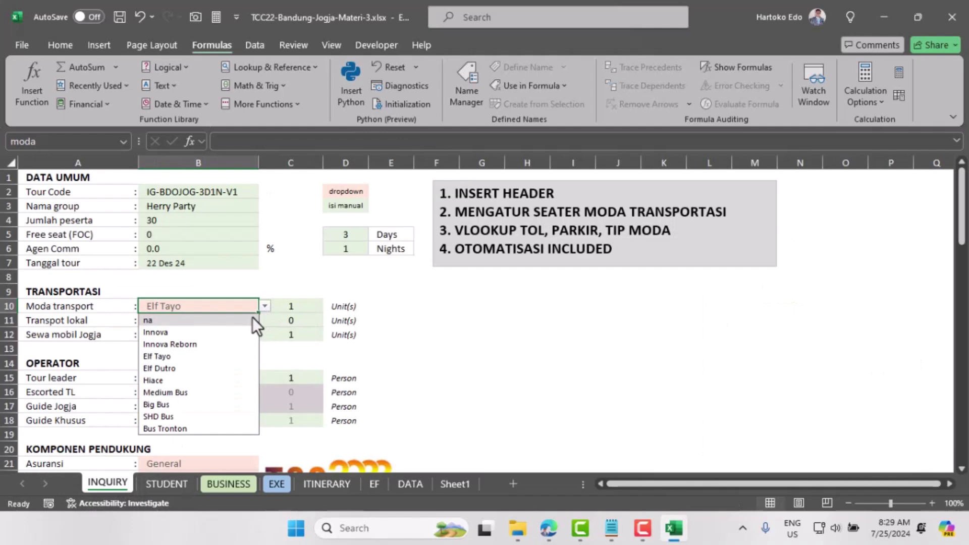
{"action": "left_click", "coordinate": [185, 392]}
{"action": "left_click", "coordinate": [158, 484]}
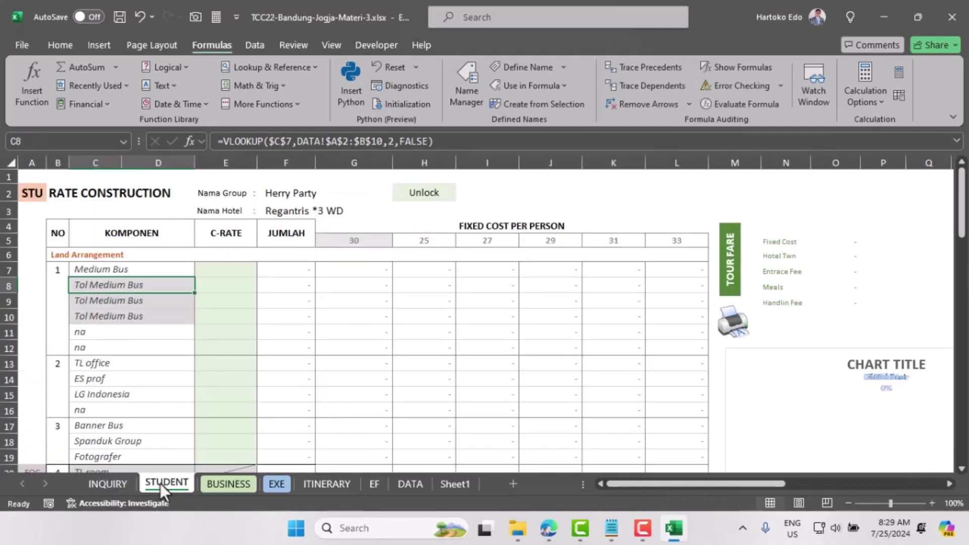
{"action": "left_click", "coordinate": [120, 485]}
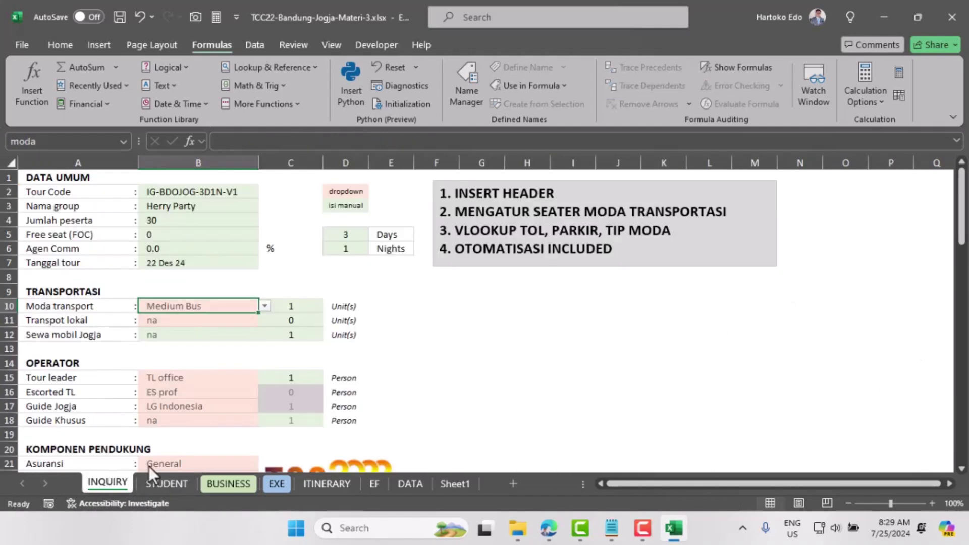
{"action": "left_click", "coordinate": [265, 308]}
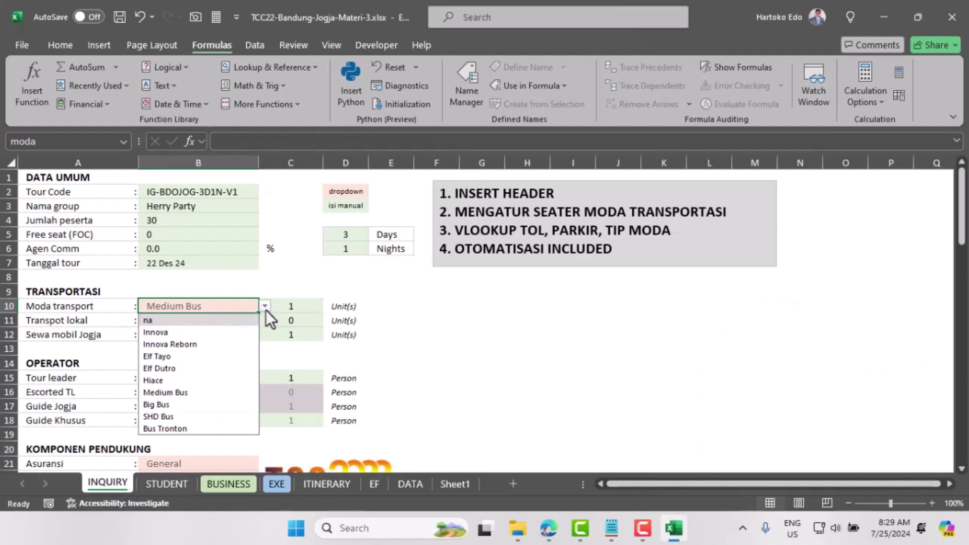
{"action": "left_click", "coordinate": [173, 428]}
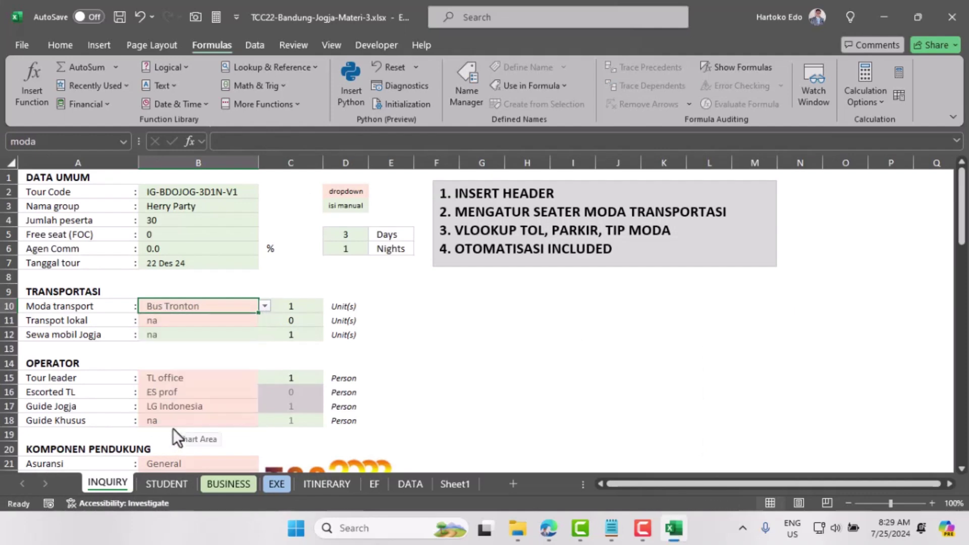
{"action": "left_click", "coordinate": [168, 485]}
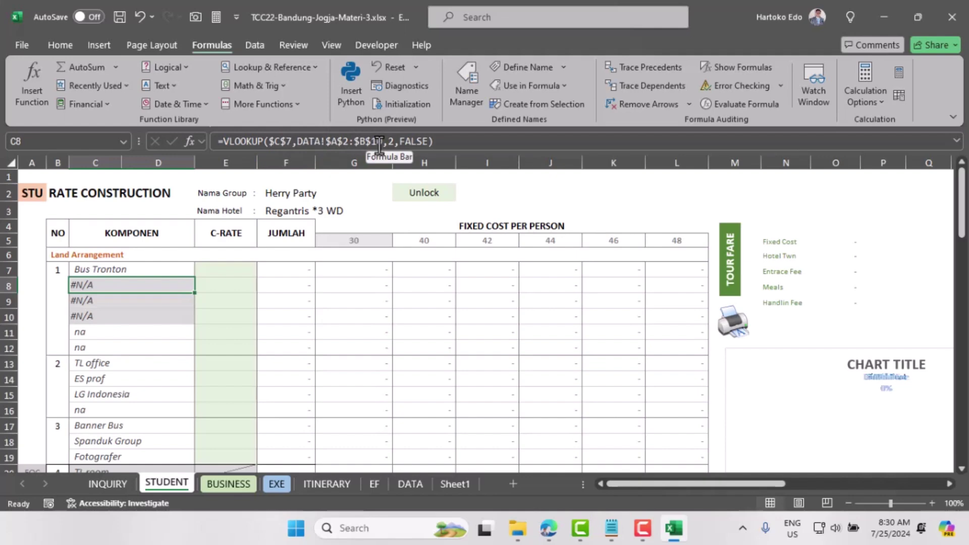
Step: Confirm Bus Tronton sits in DATA row 11 and extend C8's toll lookup to $B$11
{"action": "left_click", "coordinate": [411, 483]}
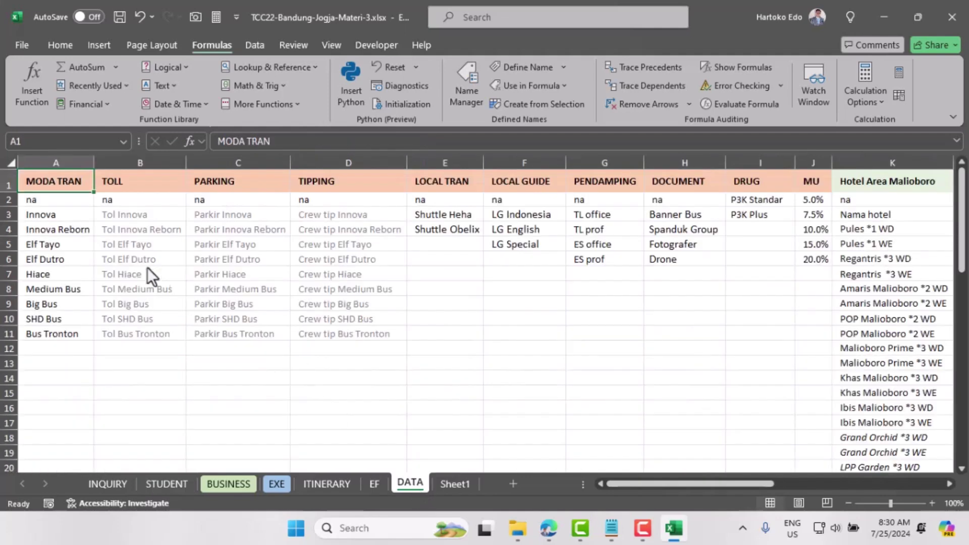
{"action": "left_click", "coordinate": [48, 337]}
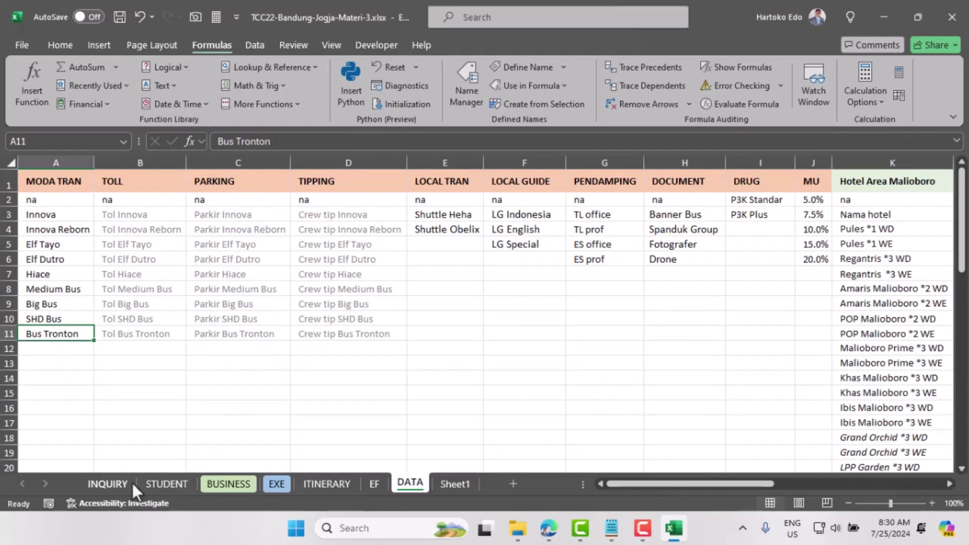
{"action": "left_click", "coordinate": [167, 482]}
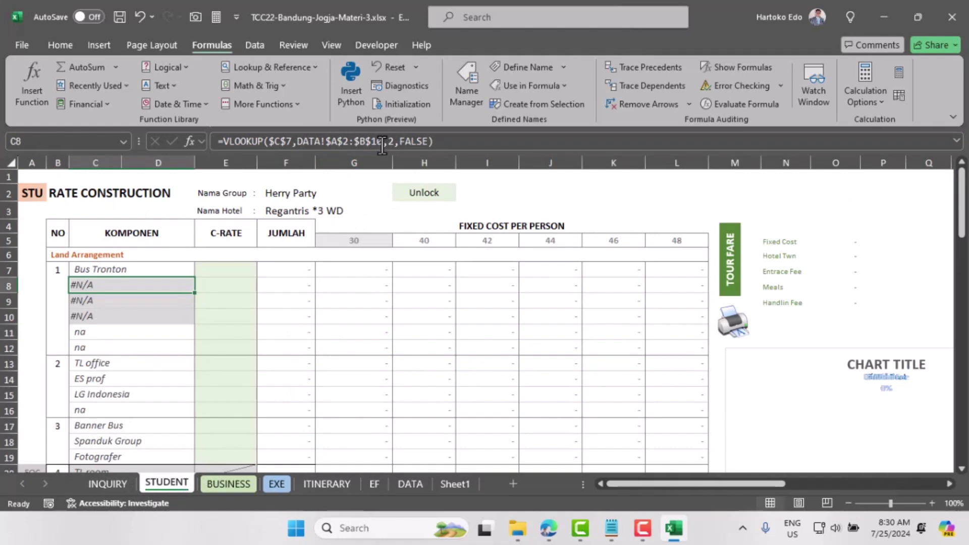
{"action": "left_click", "coordinate": [398, 141]}
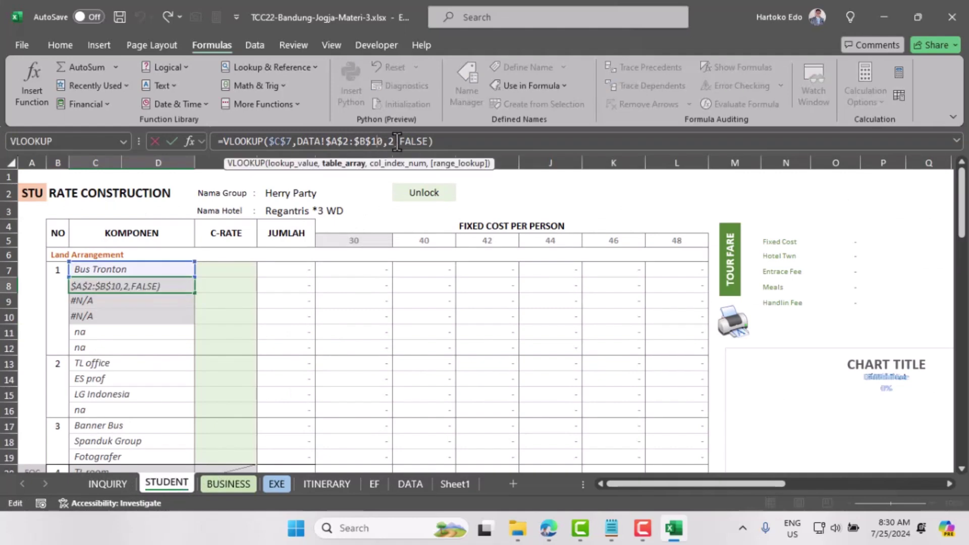
{"action": "key", "text": "Delete"}
{"action": "type", "text": "1"}
{"action": "key", "text": "Return"}
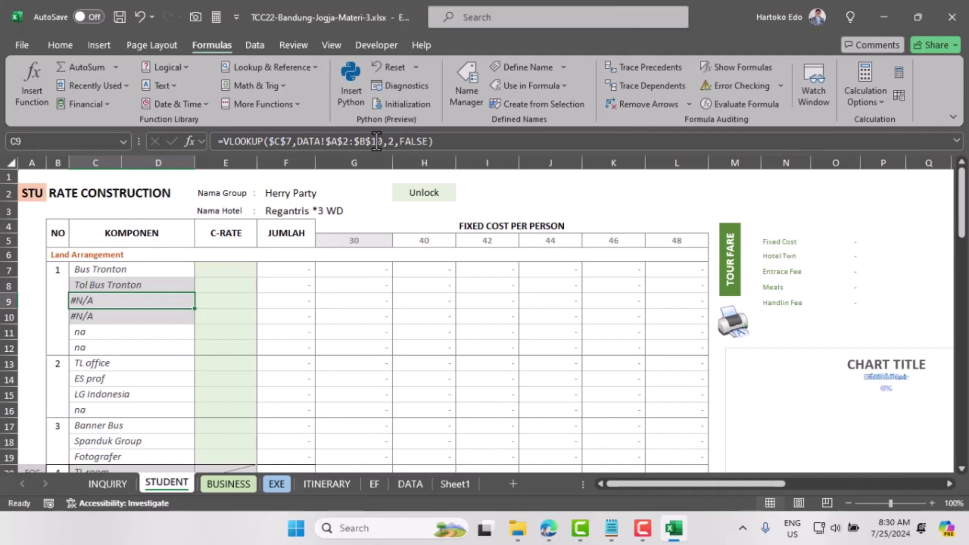
Step: Extend the C9 and C10 toll lookups to DATA!$A$2:$B$11 as well
{"action": "left_click", "coordinate": [379, 141]}
{"action": "key", "text": "Delete"}
{"action": "type", "text": "1"}
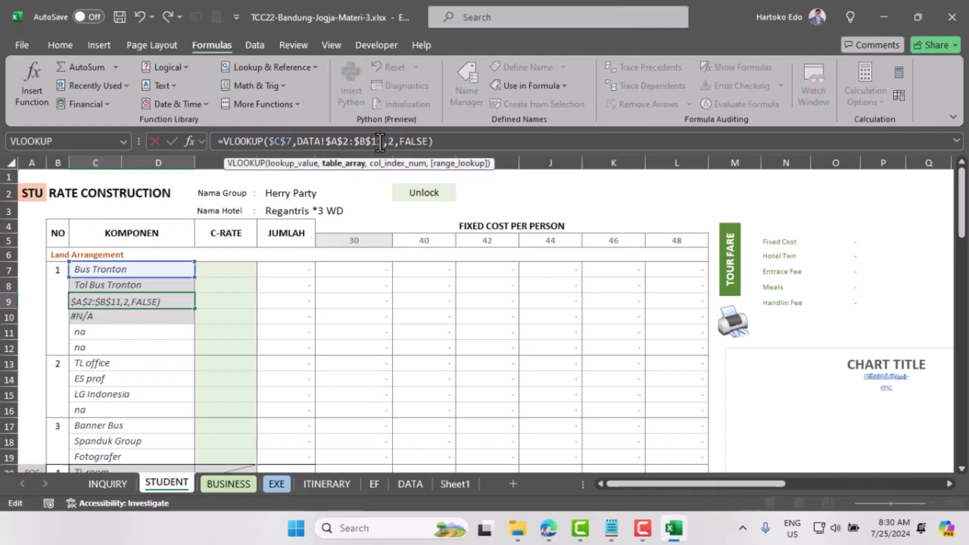
{"action": "key", "text": "Return"}
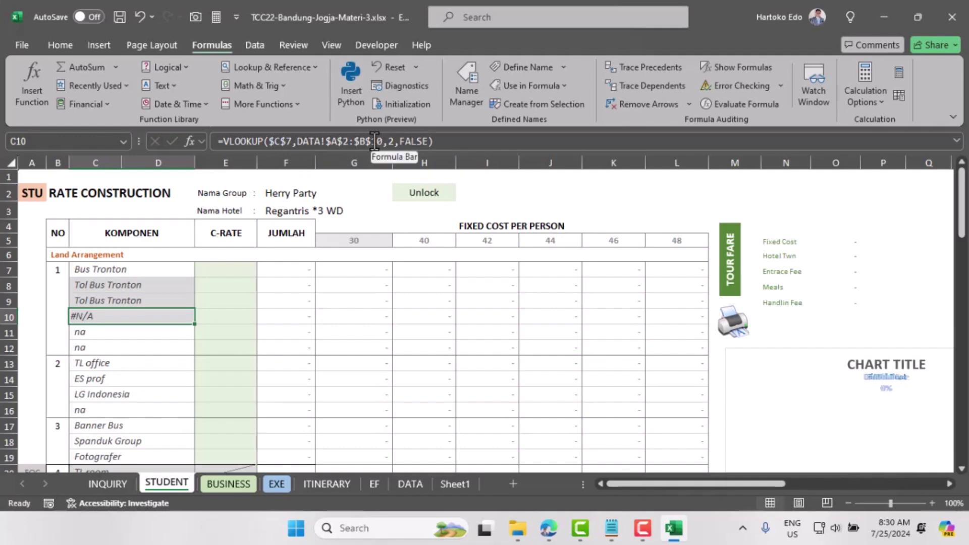
{"action": "left_click", "coordinate": [380, 141]}
{"action": "key", "text": "Delete"}
{"action": "type", "text": "1"}
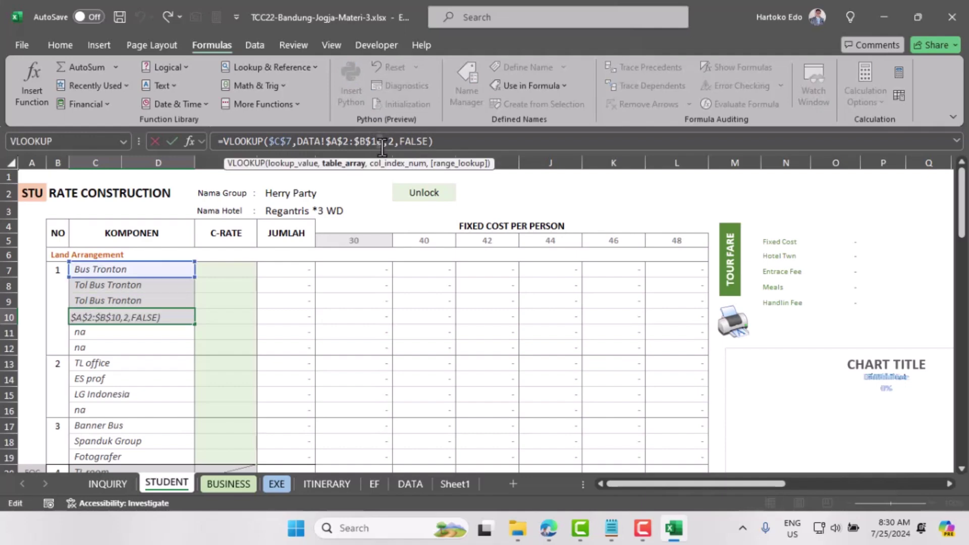
{"action": "key", "text": "Return"}
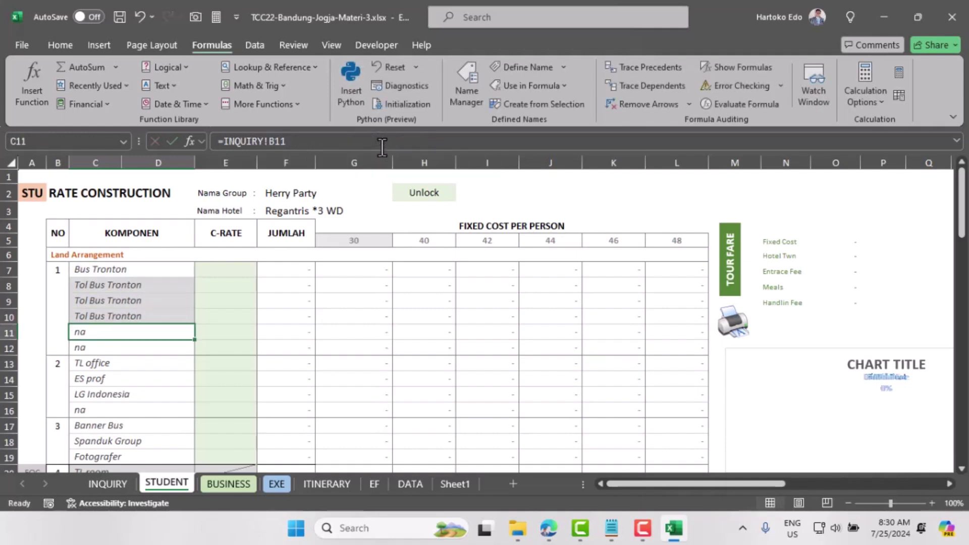
{"action": "left_click", "coordinate": [230, 485]}
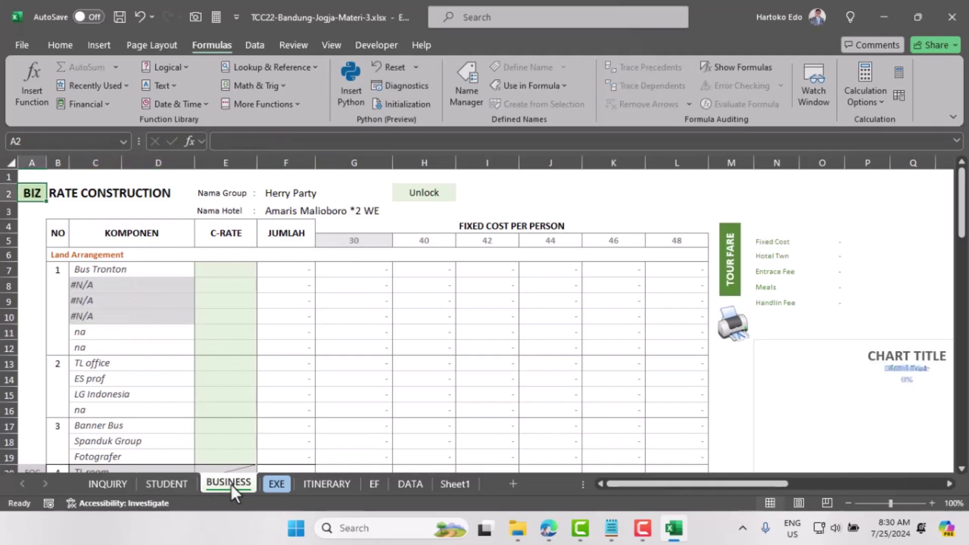
Step: Copy STUDENT's toll formulas C8:C10 and try pasting into the protected BUSINESS sheet
{"action": "left_click", "coordinate": [171, 483]}
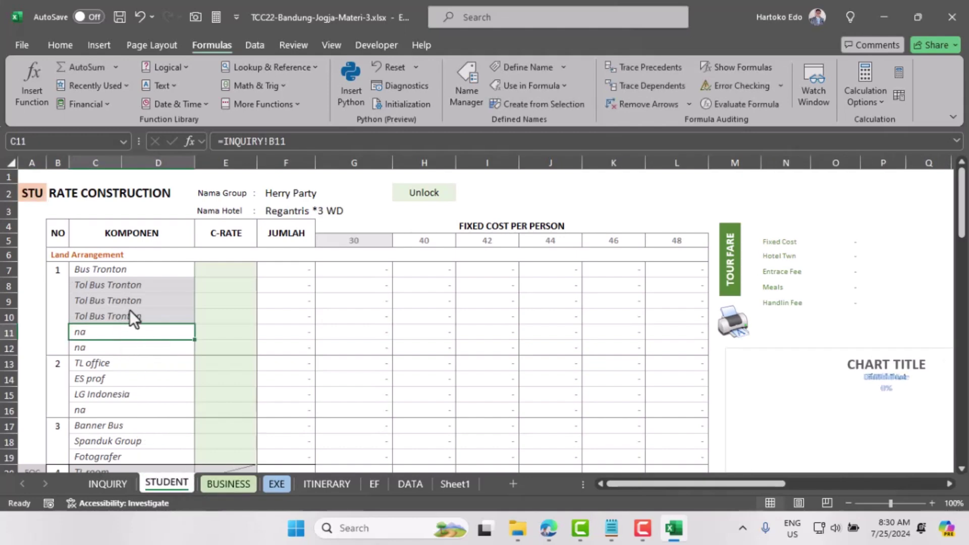
{"action": "left_click_drag", "start_coordinate": [110, 285], "coordinate": [111, 312]}
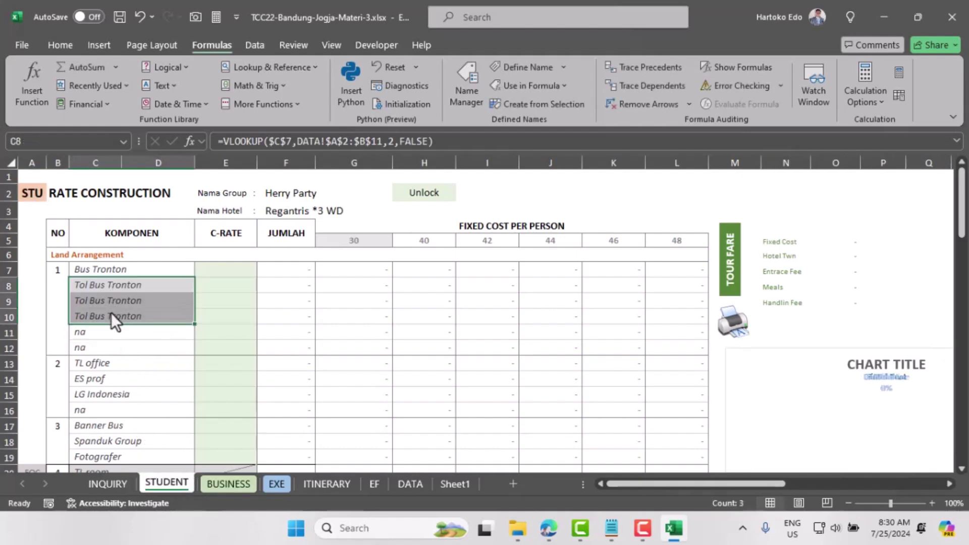
{"action": "key", "text": "ctrl+c"}
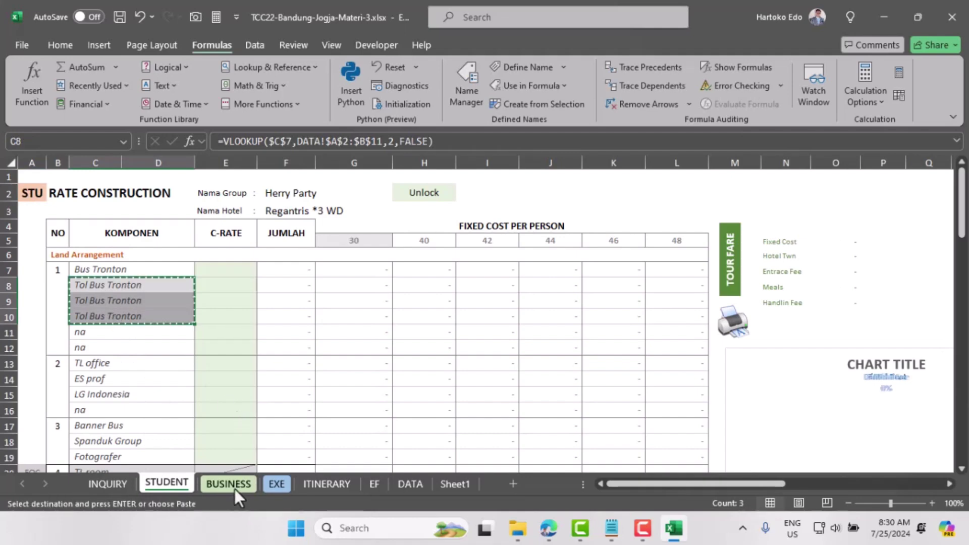
{"action": "left_click", "coordinate": [230, 483]}
{"action": "left_click", "coordinate": [100, 284]}
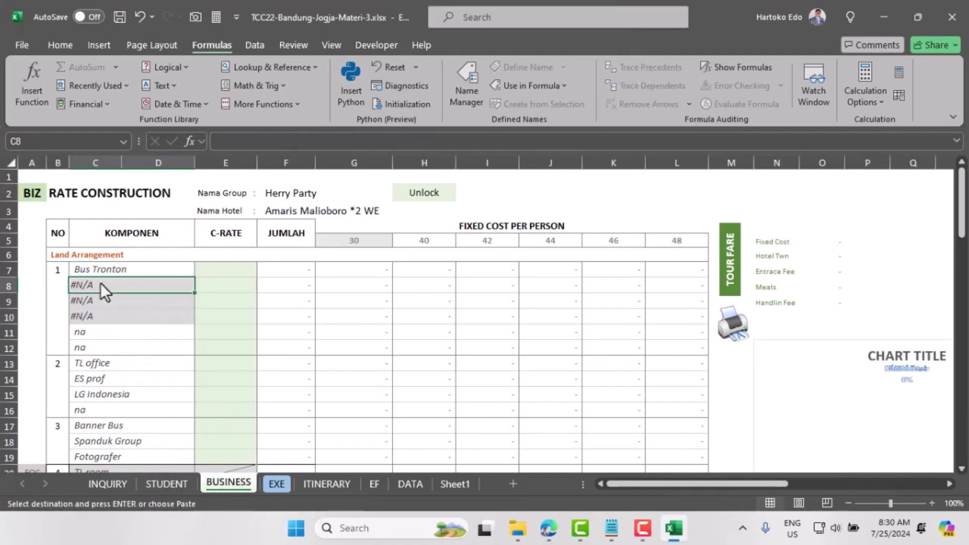
{"action": "key", "text": "ctrl+v"}
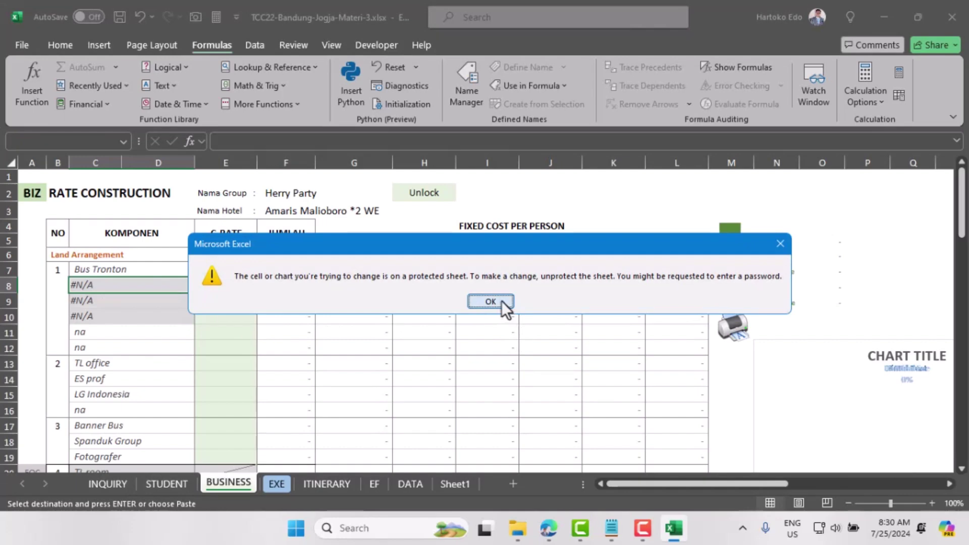
{"action": "left_click", "coordinate": [490, 301]}
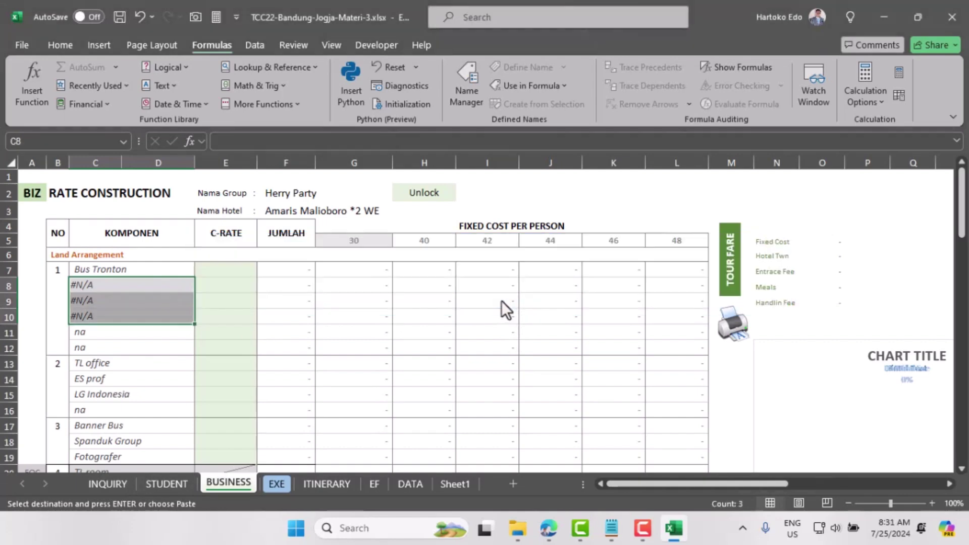
Step: Unprotect the BUSINESS and EXE sheets
{"action": "left_click", "coordinate": [293, 47]}
{"action": "left_click", "coordinate": [694, 89]}
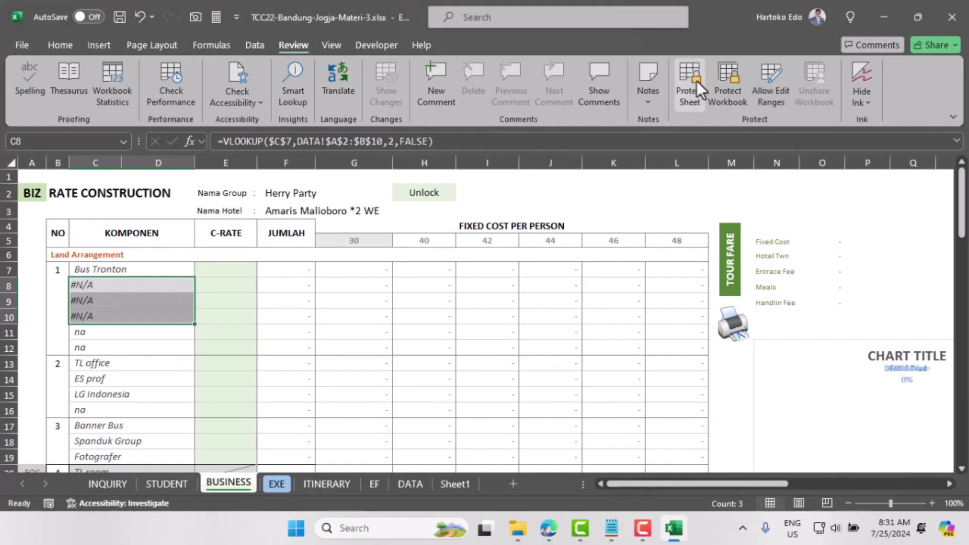
{"action": "left_click", "coordinate": [279, 483]}
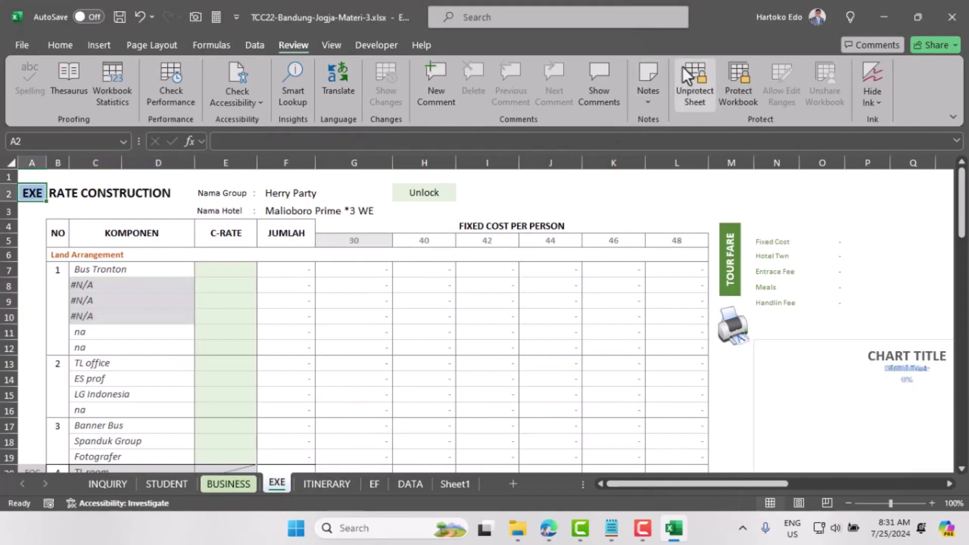
{"action": "left_click", "coordinate": [688, 86]}
Step: Paste the Tol Bus Tronton toll lookups into C8:C10 on BUSINESS and EXE
{"action": "left_click", "coordinate": [181, 486]}
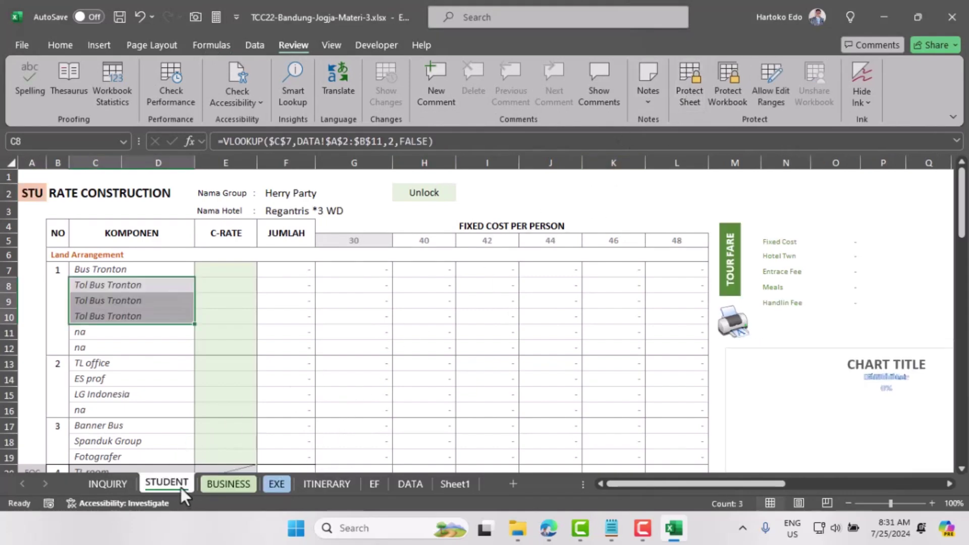
{"action": "key", "text": "ctrl+c"}
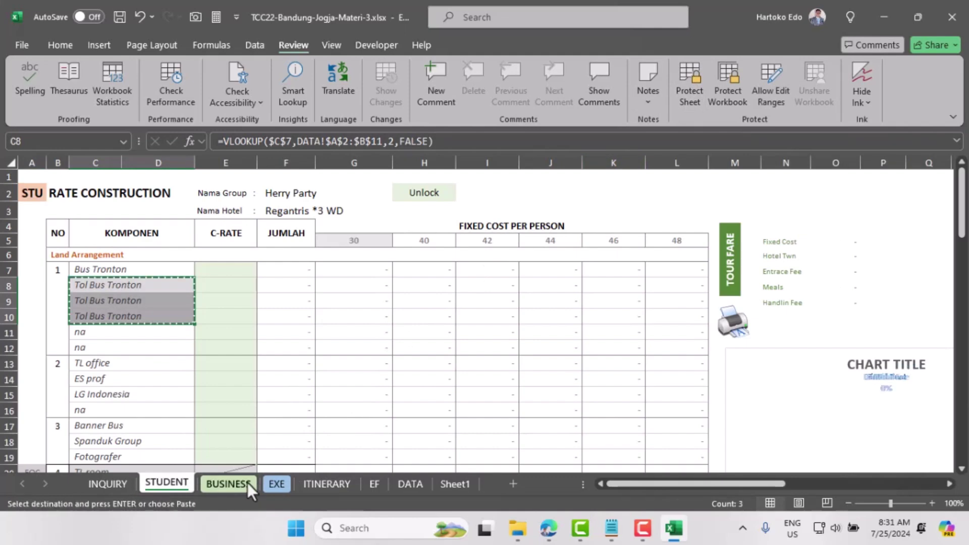
{"action": "left_click", "coordinate": [229, 484]}
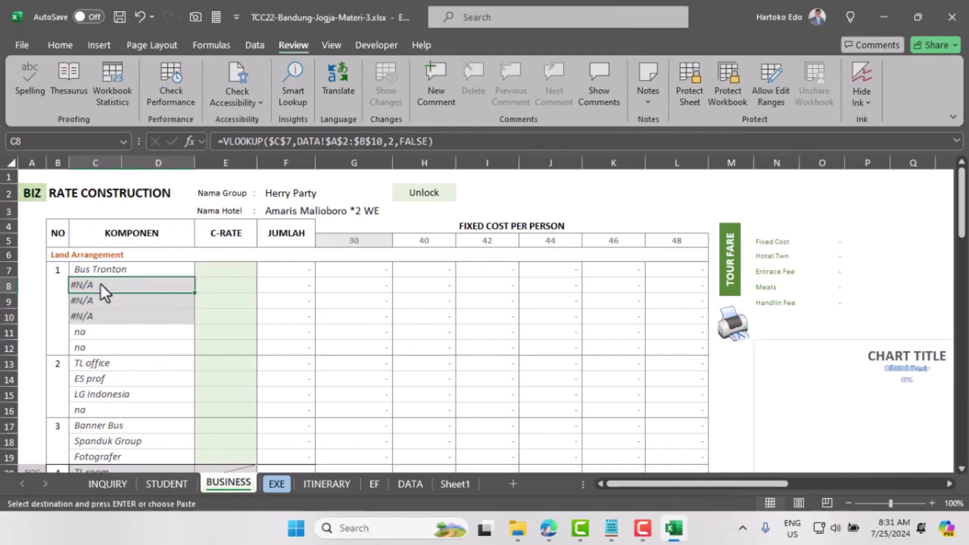
{"action": "key", "text": "Return"}
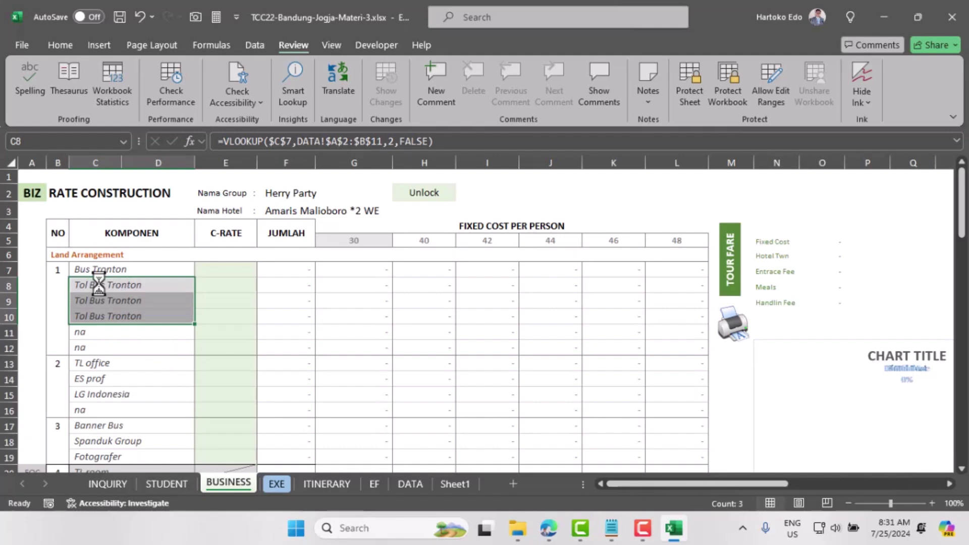
{"action": "key", "text": "ctrl+c"}
{"action": "left_click", "coordinate": [280, 484]}
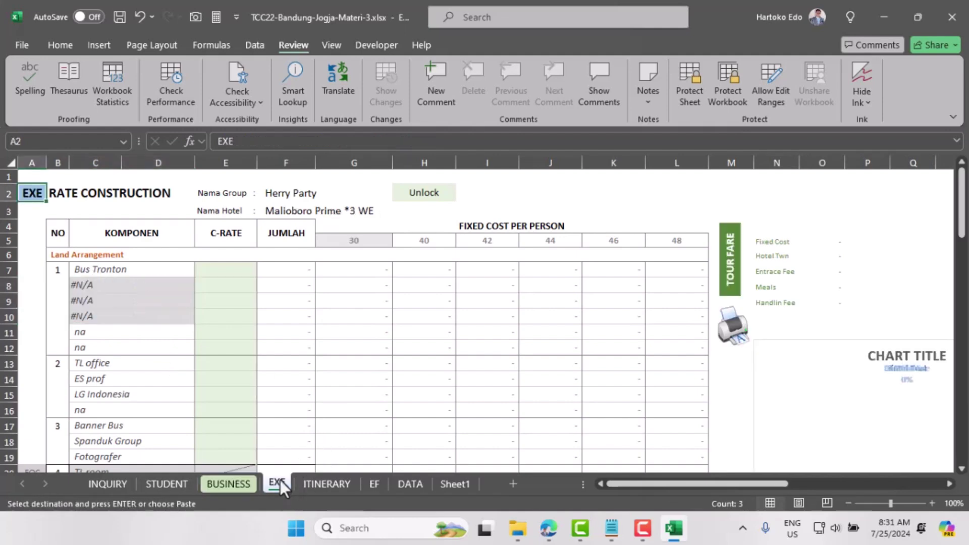
{"action": "left_click", "coordinate": [90, 286]}
{"action": "key", "text": "Return"}
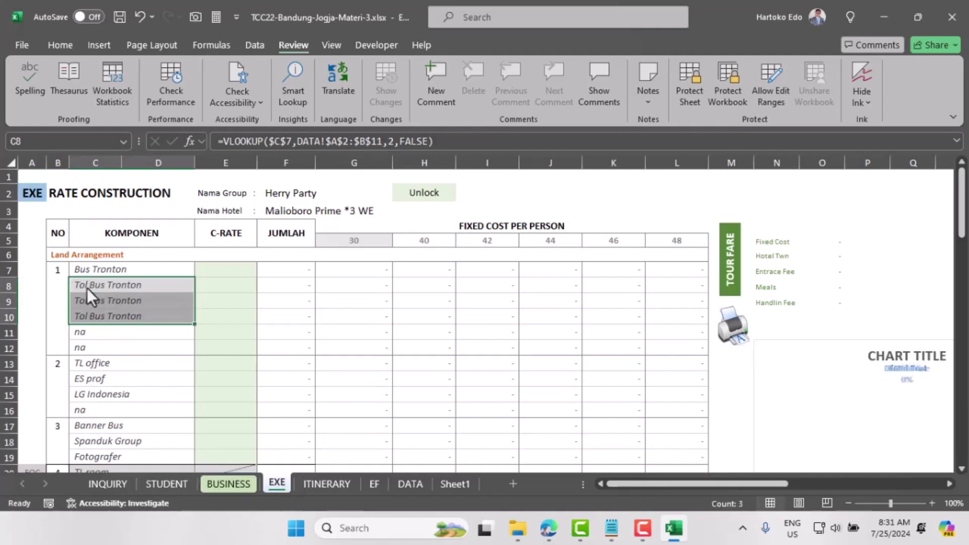
{"action": "left_click", "coordinate": [89, 286]}
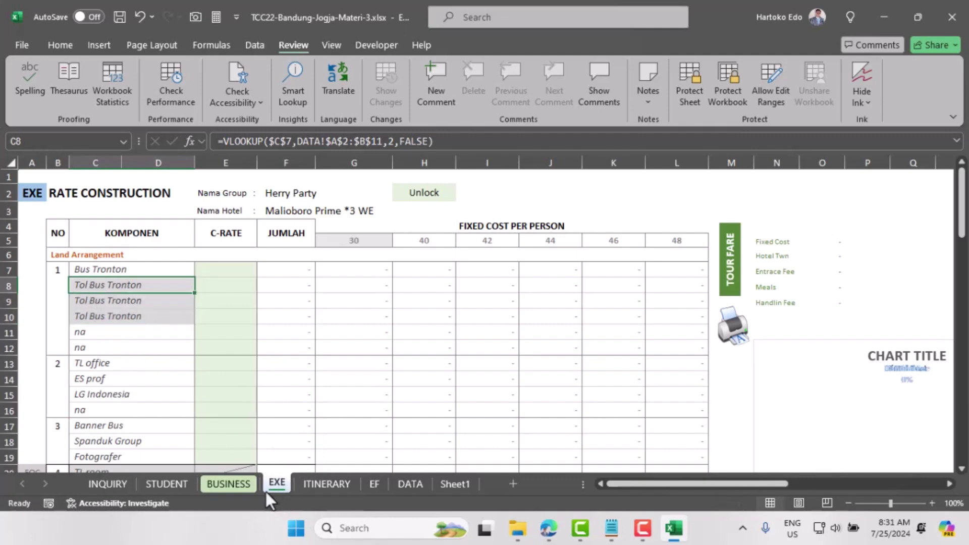
{"action": "left_click", "coordinate": [241, 486]}
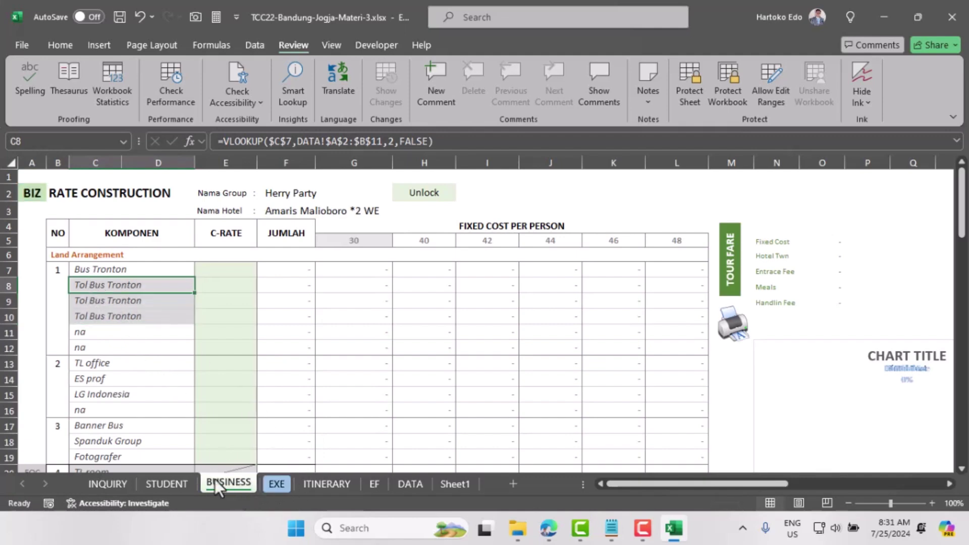
{"action": "left_click", "coordinate": [168, 483]}
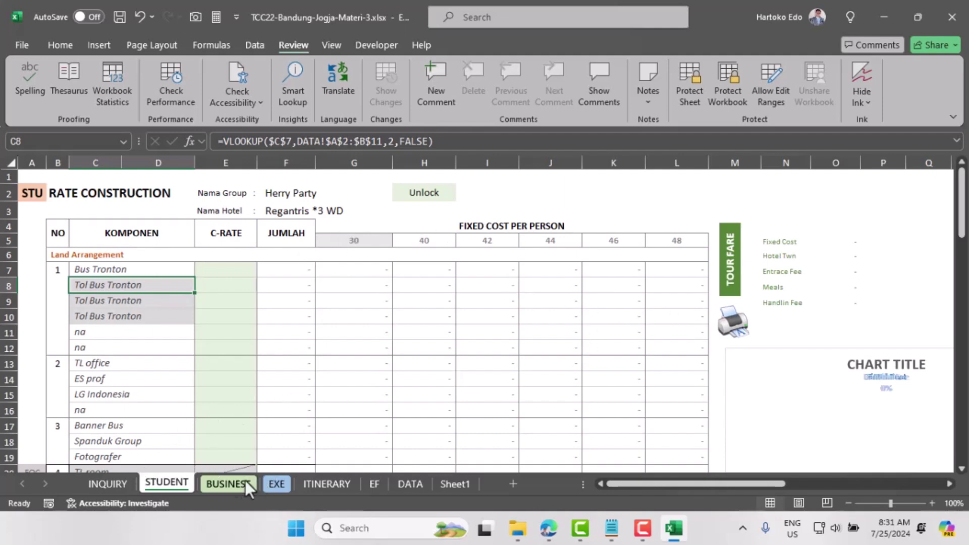
Step: Insert 'TISASI HOW TO' so the fourth INQUIRY note reads 'OTOMATISASI HOW TO INCLUDED', then go to ITINERARY
{"action": "left_click", "coordinate": [108, 485]}
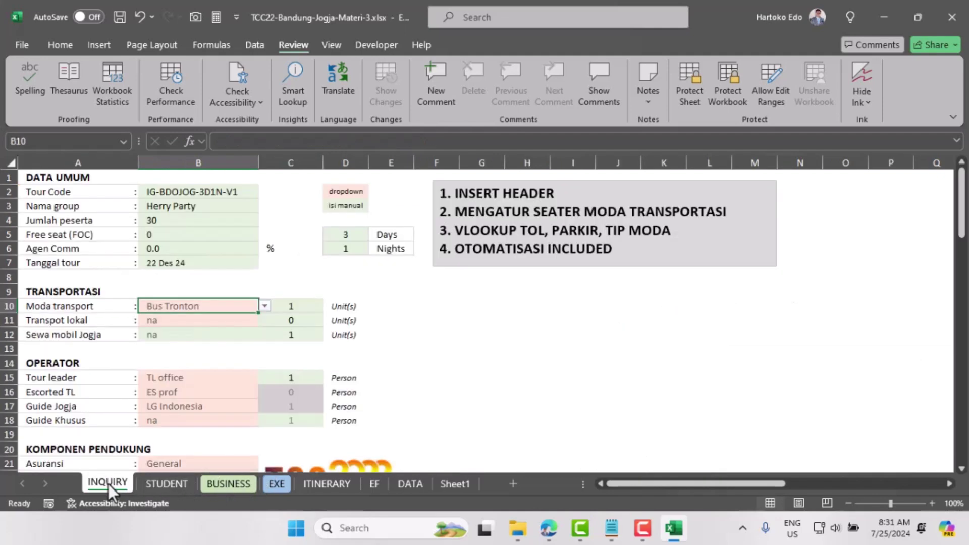
{"action": "left_click", "coordinate": [484, 232]}
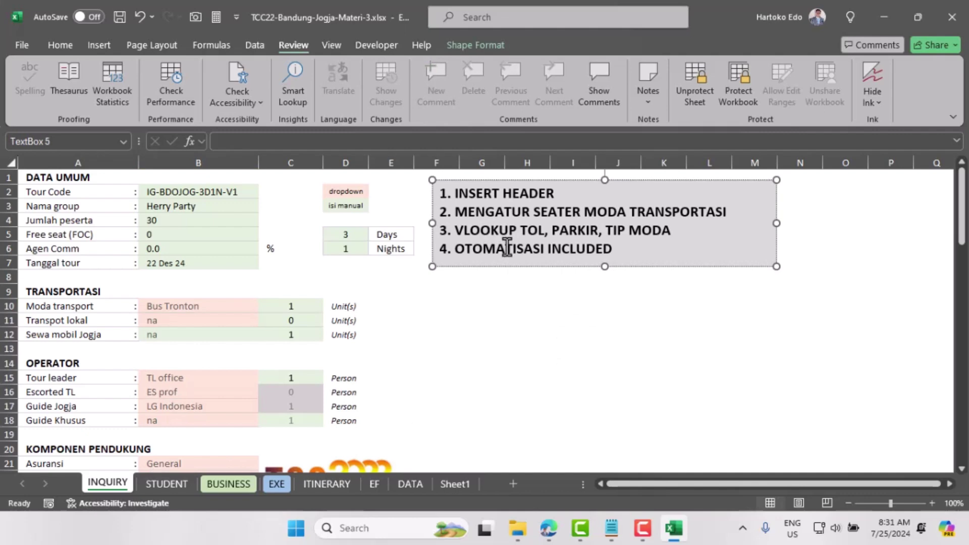
{"action": "left_click", "coordinate": [546, 250]}
{"action": "type", "text": "TISASI HO"}
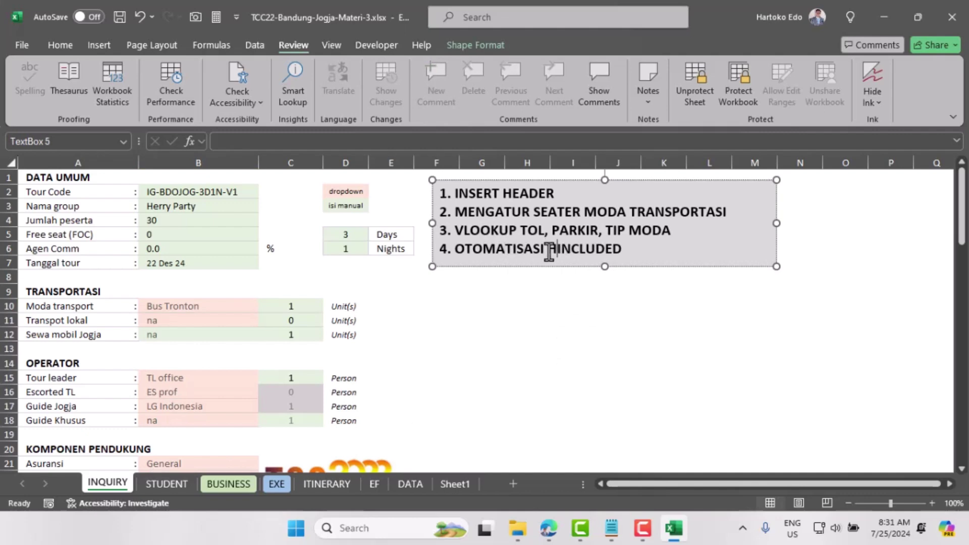
{"action": "type", "text": "W TO"}
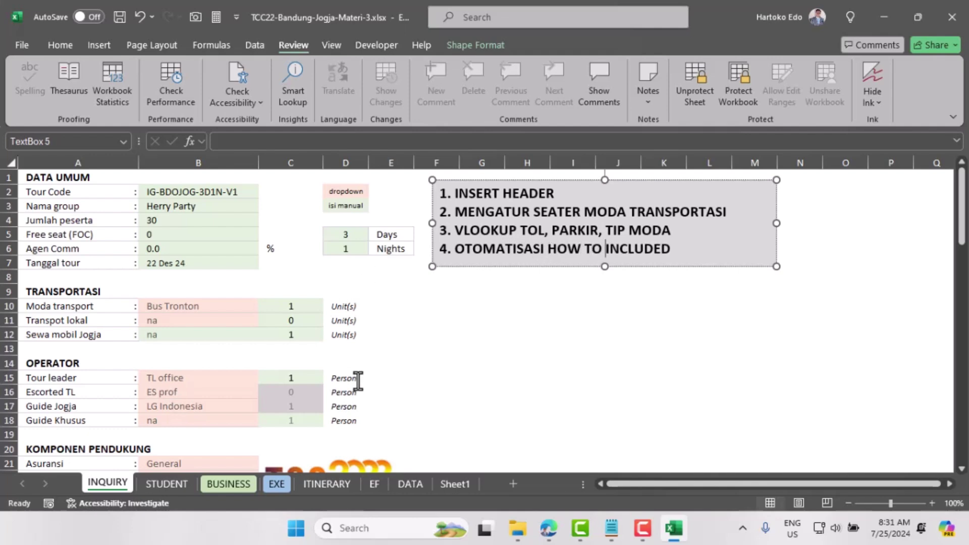
{"action": "left_click", "coordinate": [345, 484]}
{"action": "scroll", "coordinate": [313, 326], "scroll_direction": "down", "scroll_amount": 10}
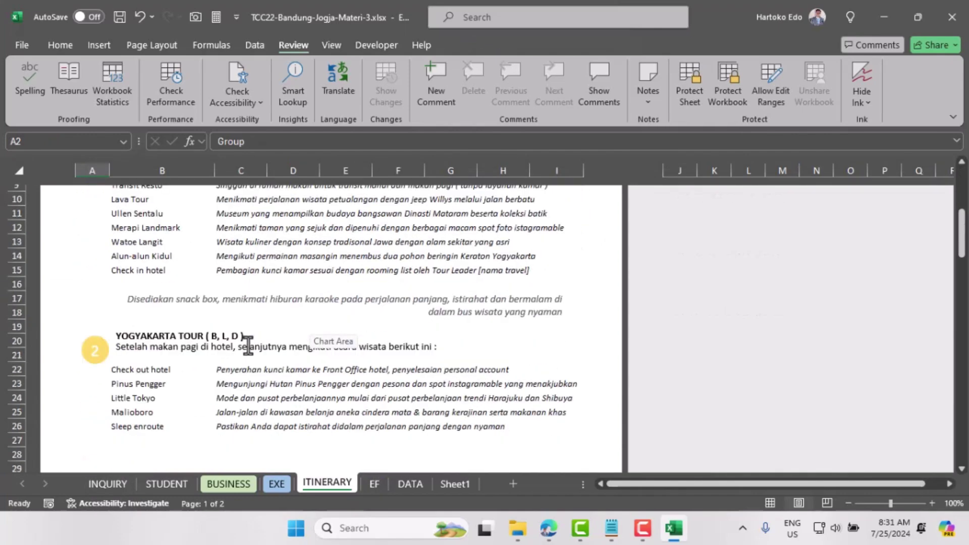
Step: Delete the included-items list from the TOUR INCLUSIVE box and resize the box around its heading
{"action": "scroll", "coordinate": [227, 349], "scroll_direction": "down", "scroll_amount": 7}
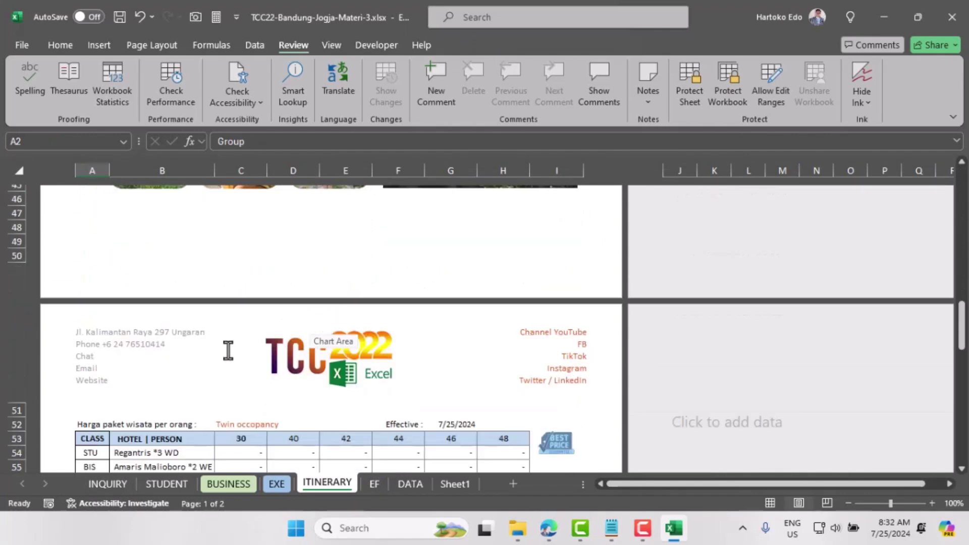
{"action": "left_click", "coordinate": [226, 354]}
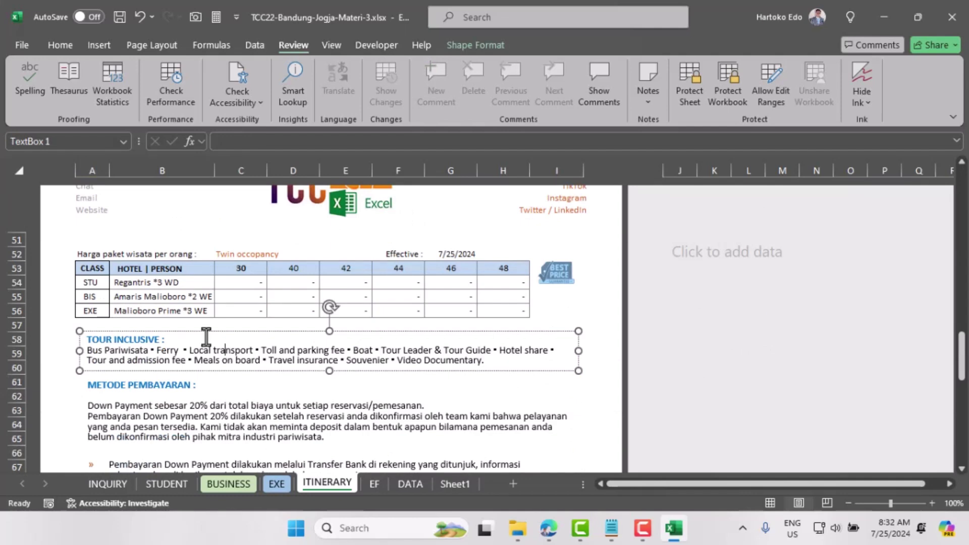
{"action": "left_click", "coordinate": [230, 332]}
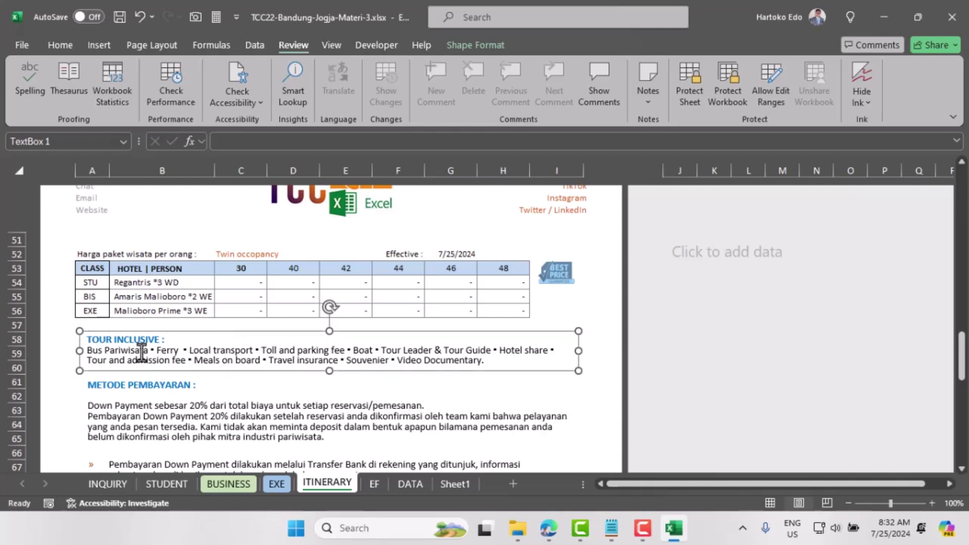
{"action": "double_click", "coordinate": [93, 350]}
{"action": "left_click_drag", "start_coordinate": [115, 356], "coordinate": [517, 393]}
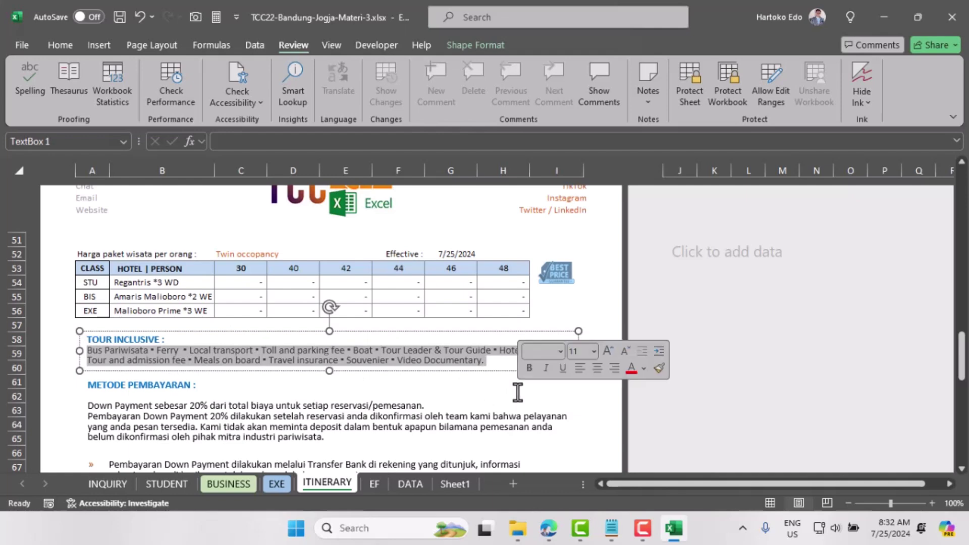
{"action": "key", "text": "Delete"}
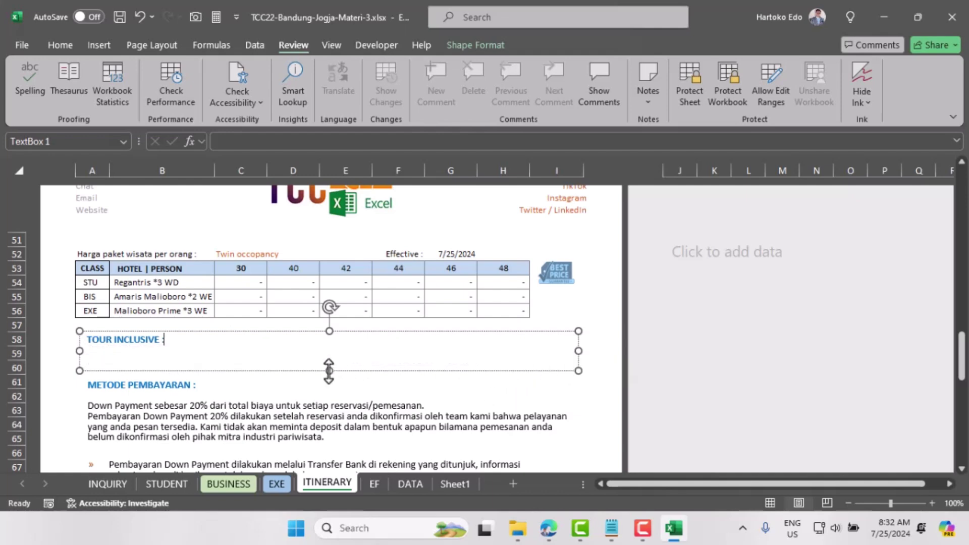
{"action": "left_click_drag", "start_coordinate": [328, 371], "coordinate": [321, 349]}
{"action": "left_click_drag", "start_coordinate": [579, 339], "coordinate": [171, 345]}
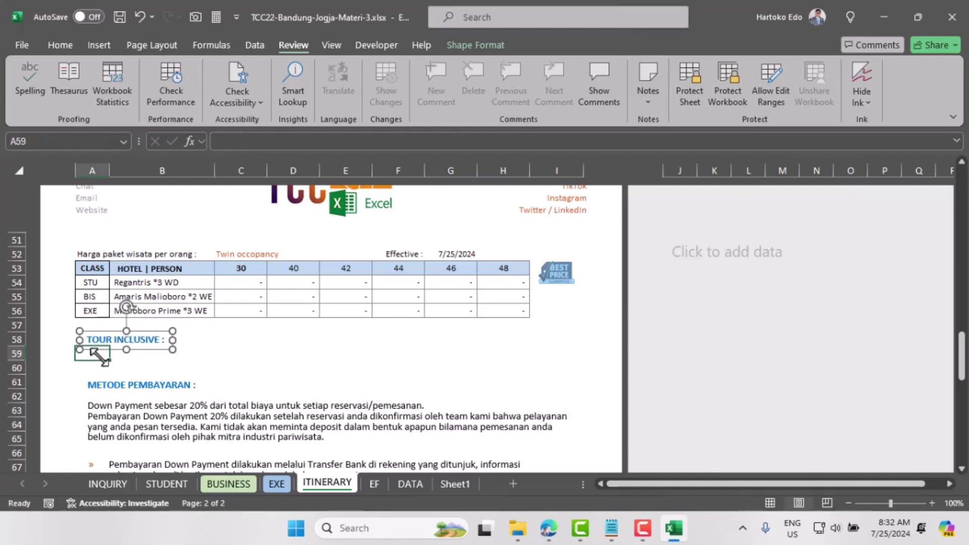
Step: Insert three blank rows at rows 59–60 below the TOUR INCLUSIVE heading
{"action": "left_click", "coordinate": [94, 354]}
{"action": "left_click_drag", "start_coordinate": [8, 354], "coordinate": [9, 368]}
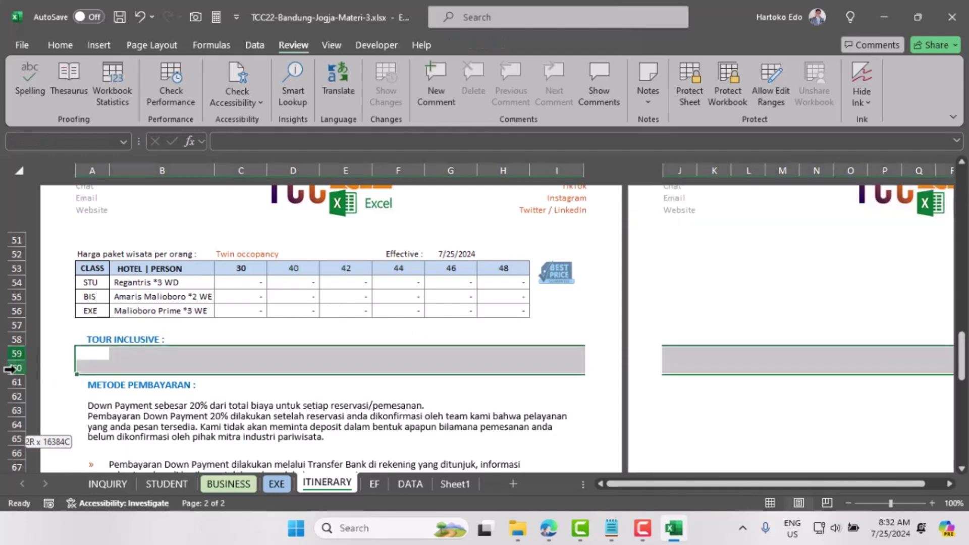
{"action": "right_click", "coordinate": [15, 368]}
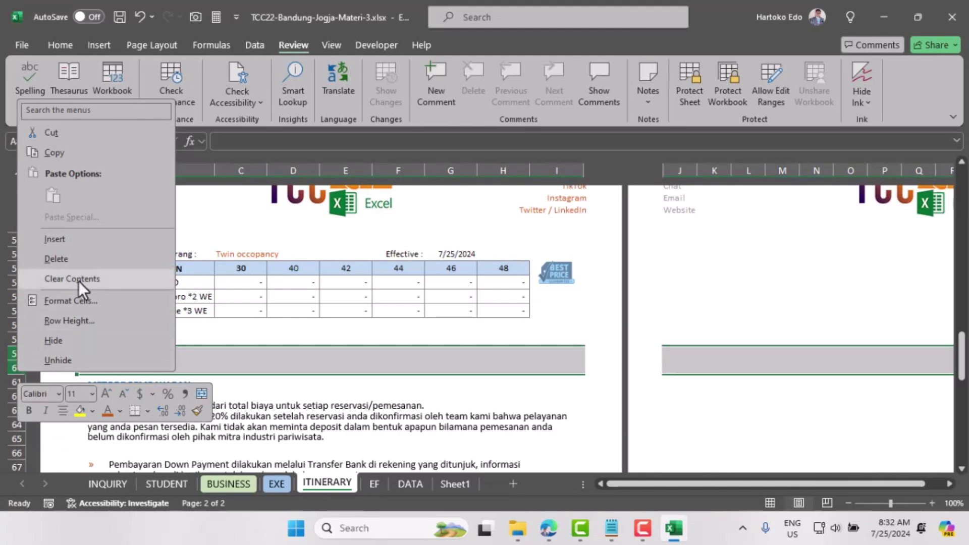
{"action": "left_click", "coordinate": [64, 241]}
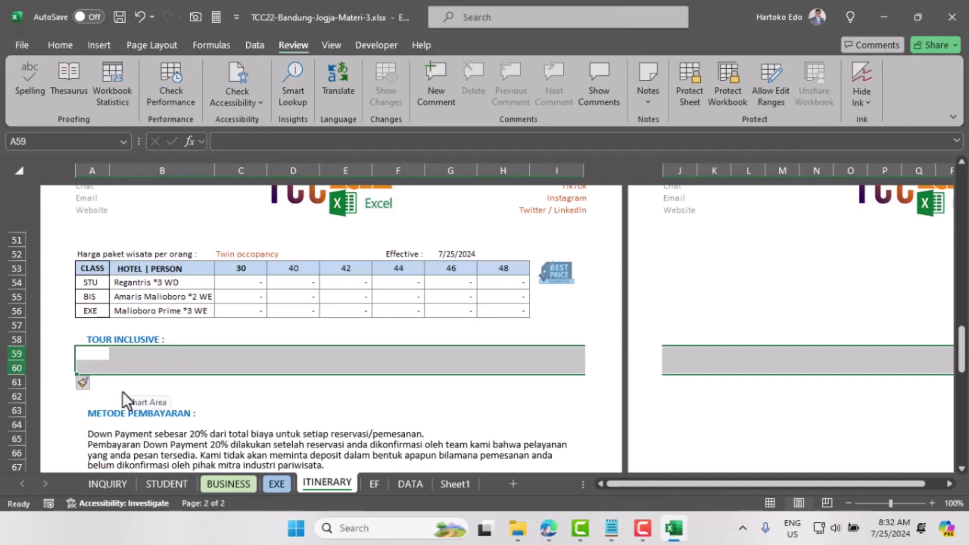
{"action": "right_click", "coordinate": [11, 369]}
{"action": "left_click", "coordinate": [66, 236]}
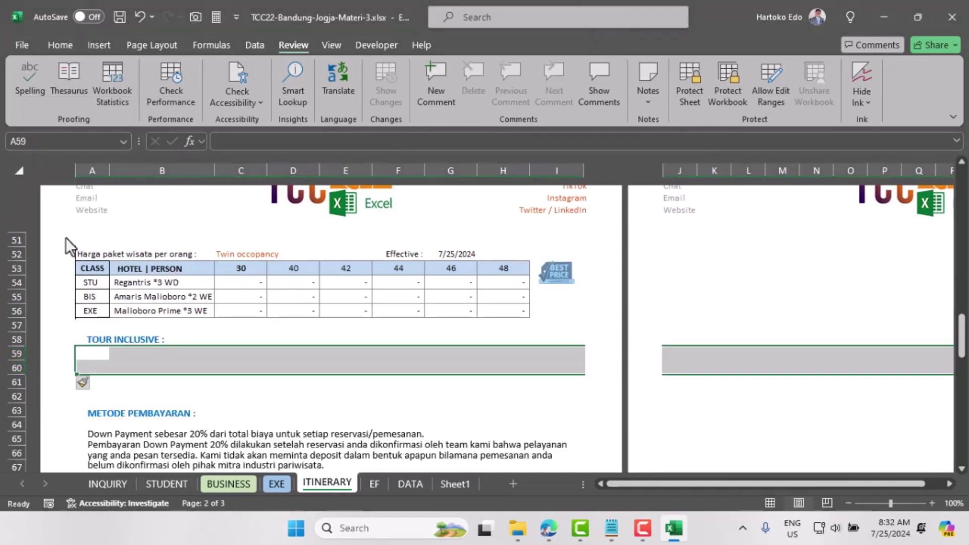
Step: Trim the TOUR INCLUSIVE box to one line, then insert two more rows at 59–60
{"action": "left_click", "coordinate": [117, 403]}
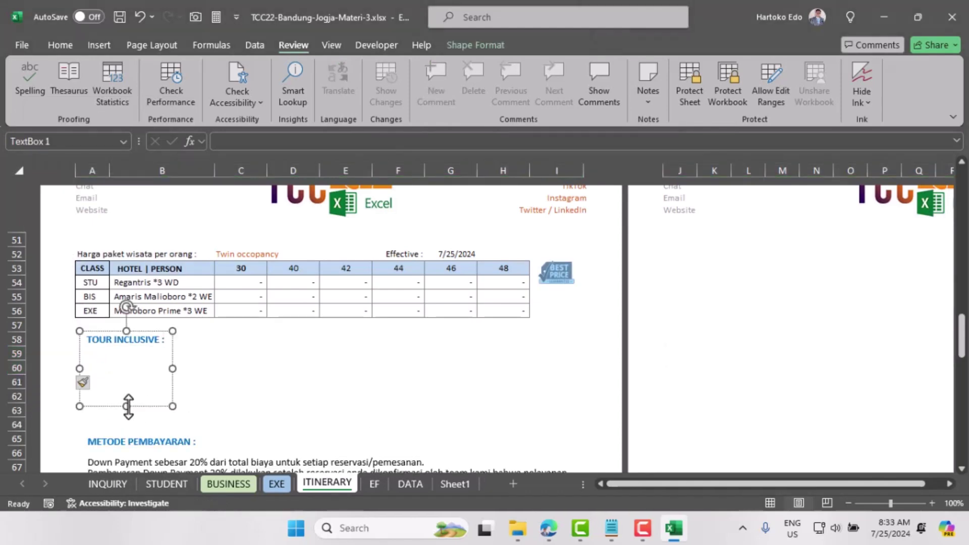
{"action": "left_click_drag", "start_coordinate": [127, 404], "coordinate": [132, 349]}
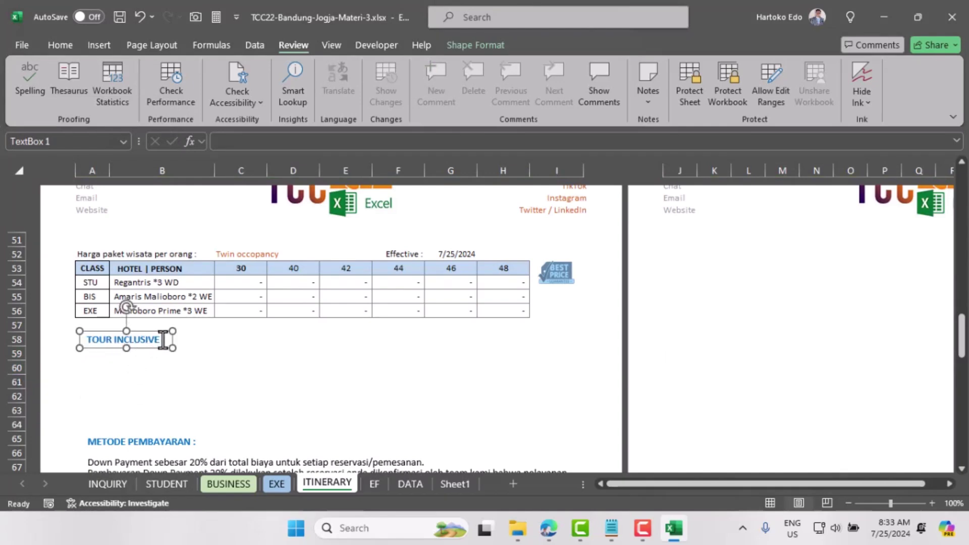
{"action": "key", "text": "Up"}
{"action": "key", "text": "Up"}
{"action": "key", "text": "Up"}
{"action": "key", "text": "Up"}
{"action": "key", "text": "Up"}
{"action": "key", "text": "Up"}
{"action": "key", "text": "Up"}
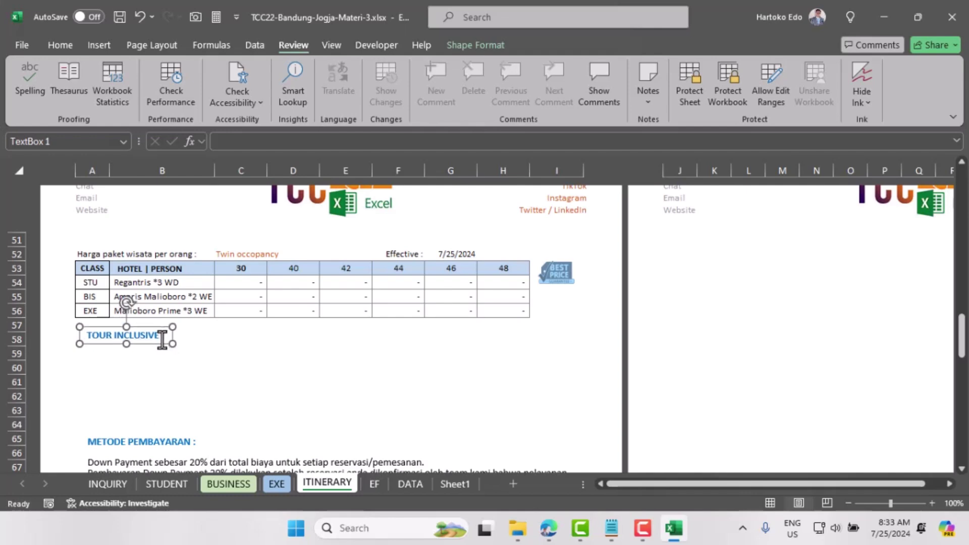
{"action": "left_click", "coordinate": [107, 354]}
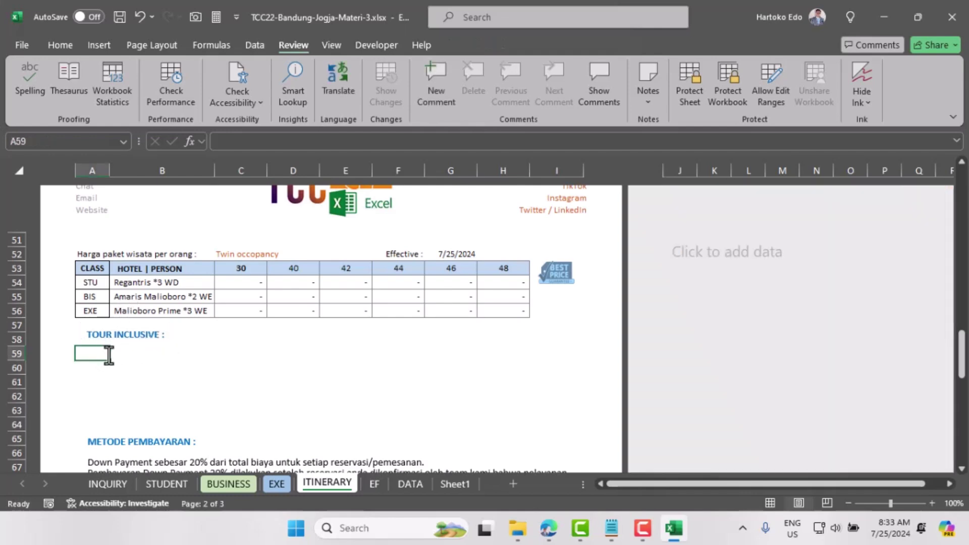
{"action": "left_click_drag", "start_coordinate": [15, 353], "coordinate": [13, 365]}
{"action": "right_click", "coordinate": [14, 364]}
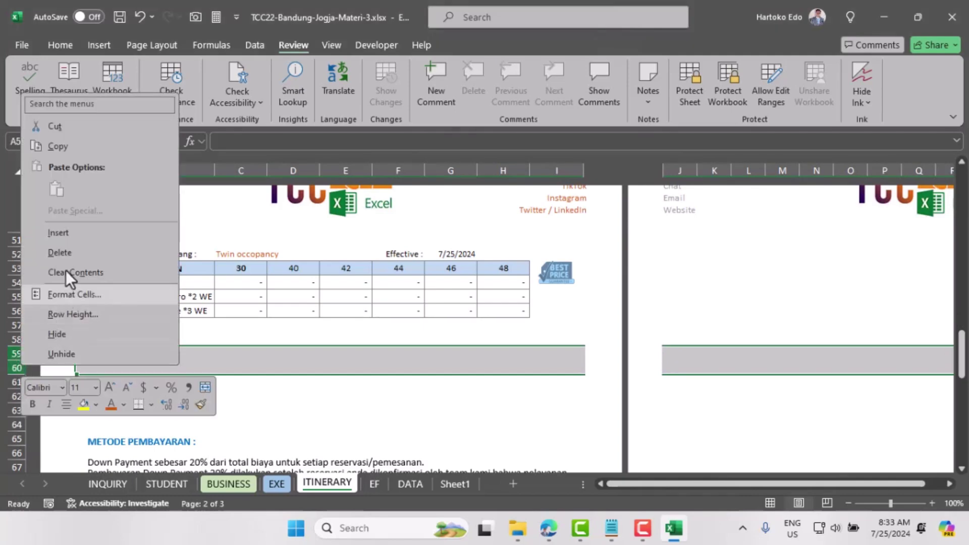
{"action": "left_click", "coordinate": [60, 232]}
{"action": "scroll", "coordinate": [177, 432], "scroll_direction": "down", "scroll_amount": 10}
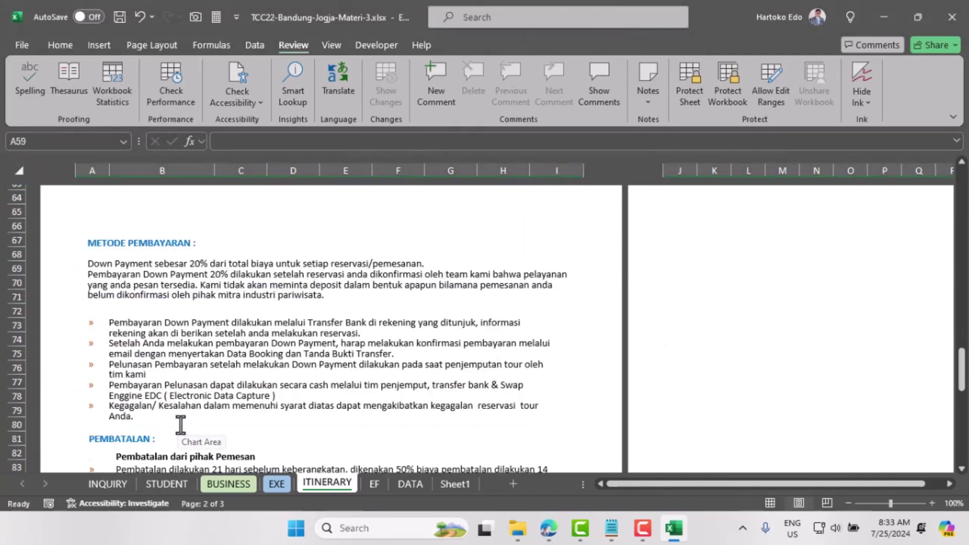
{"action": "left_click", "coordinate": [167, 332]}
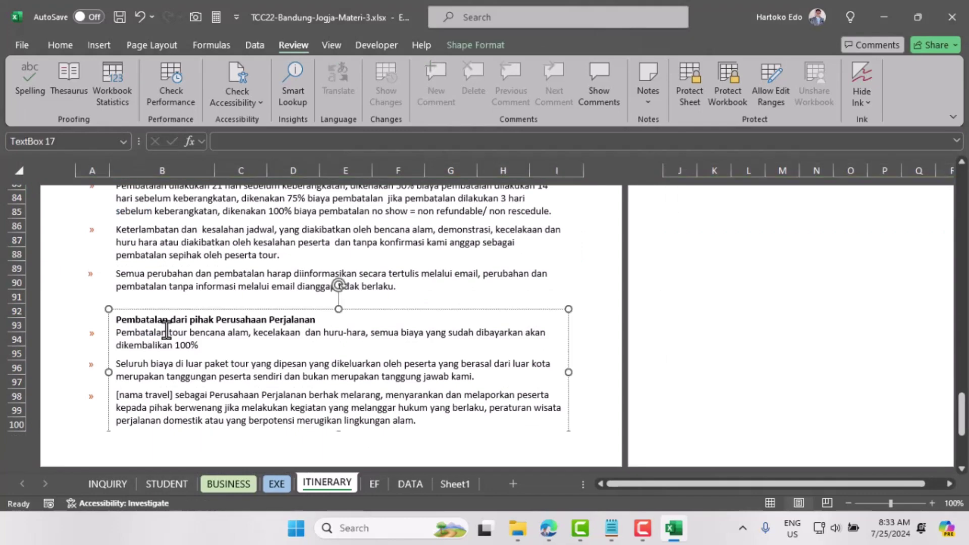
{"action": "scroll", "coordinate": [168, 335], "scroll_direction": "down", "scroll_amount": 4}
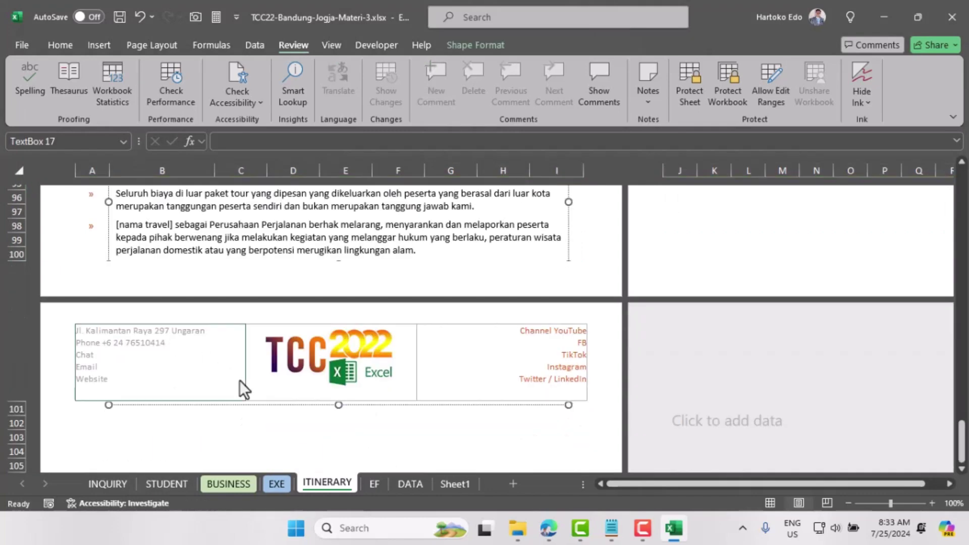
{"action": "scroll", "coordinate": [240, 380], "scroll_direction": "up", "scroll_amount": 8}
{"action": "scroll", "coordinate": [239, 380], "scroll_direction": "up", "scroll_amount": 1}
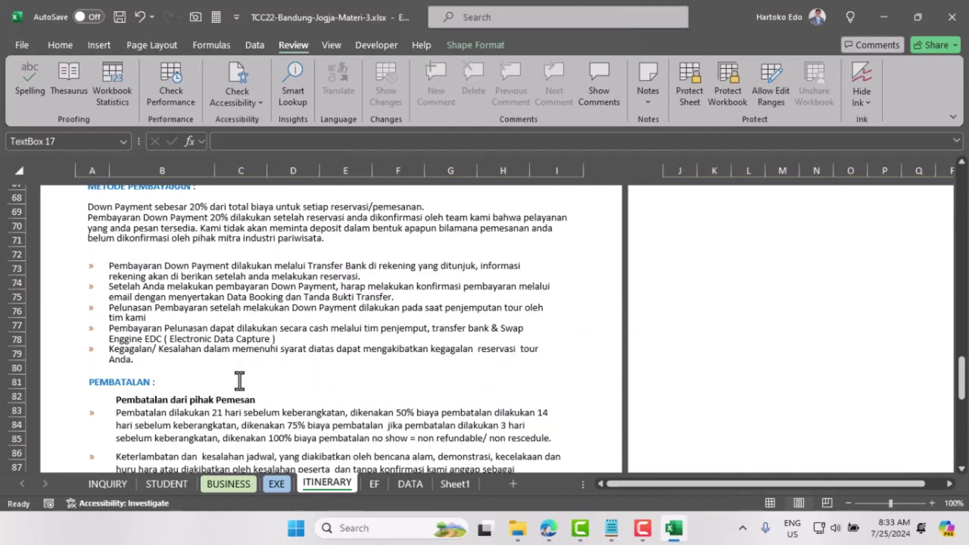
{"action": "scroll", "coordinate": [240, 380], "scroll_direction": "down", "scroll_amount": 3}
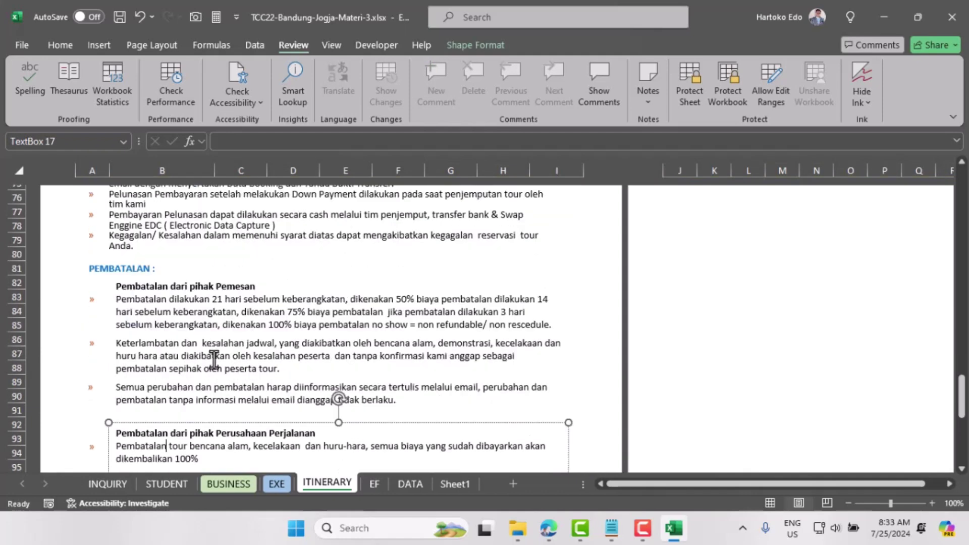
{"action": "scroll", "coordinate": [195, 347], "scroll_direction": "down", "scroll_amount": 1}
{"action": "left_click", "coordinate": [187, 365]}
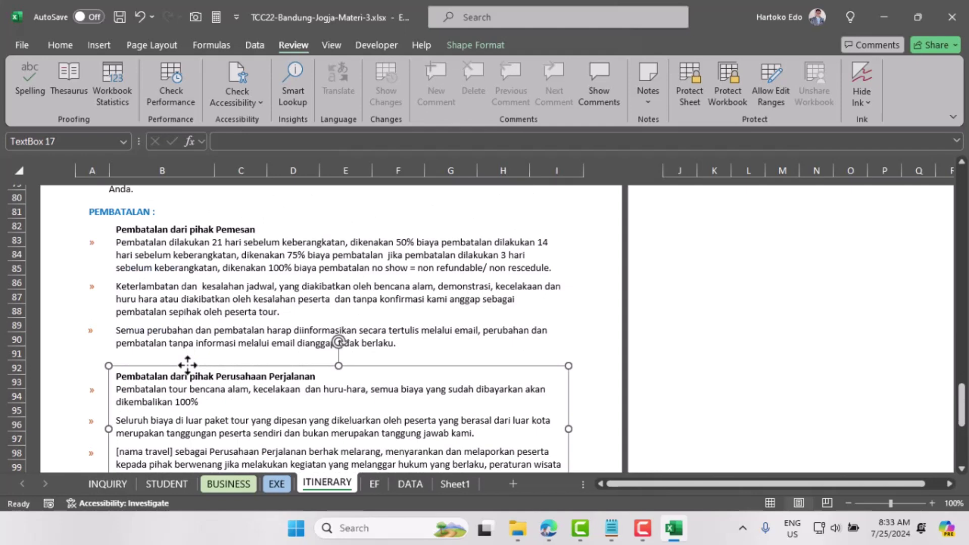
{"action": "scroll", "coordinate": [187, 365], "scroll_direction": "up", "scroll_amount": 8}
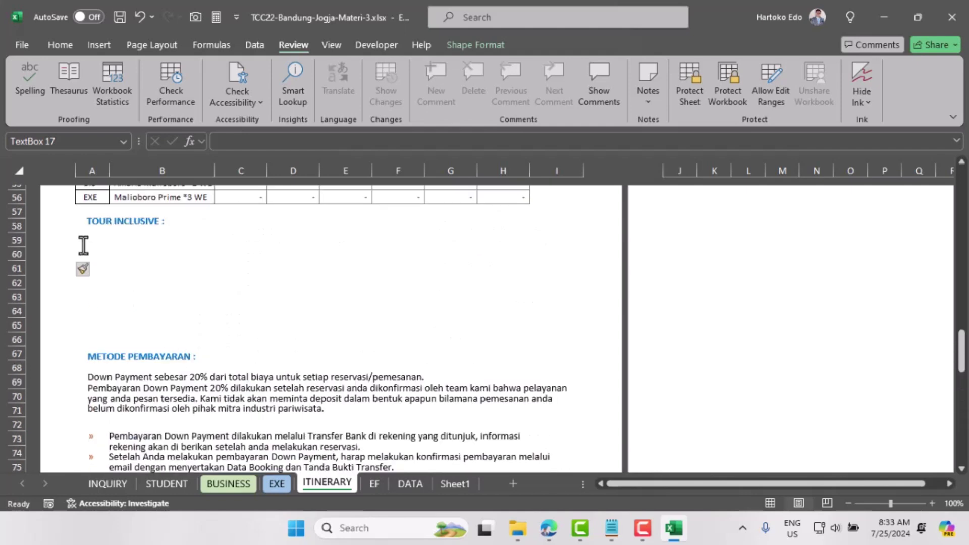
{"action": "left_click", "coordinate": [83, 237]}
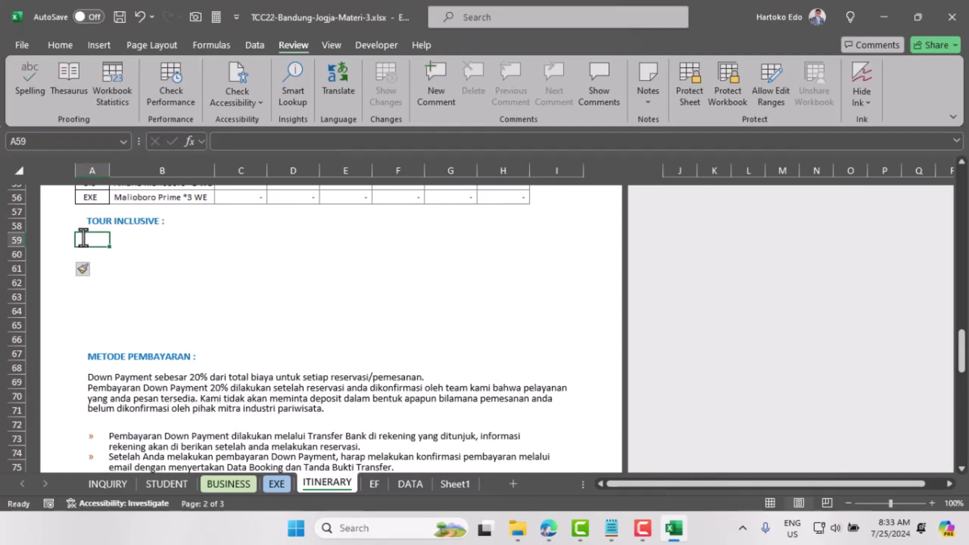
Step: Enter =moda&" "&"termasuk tol, parkir dan tip driver" in A59, showing 'Bus Tronton termasuk tol, parkir dan tip driver'
{"action": "type", "text": "="}
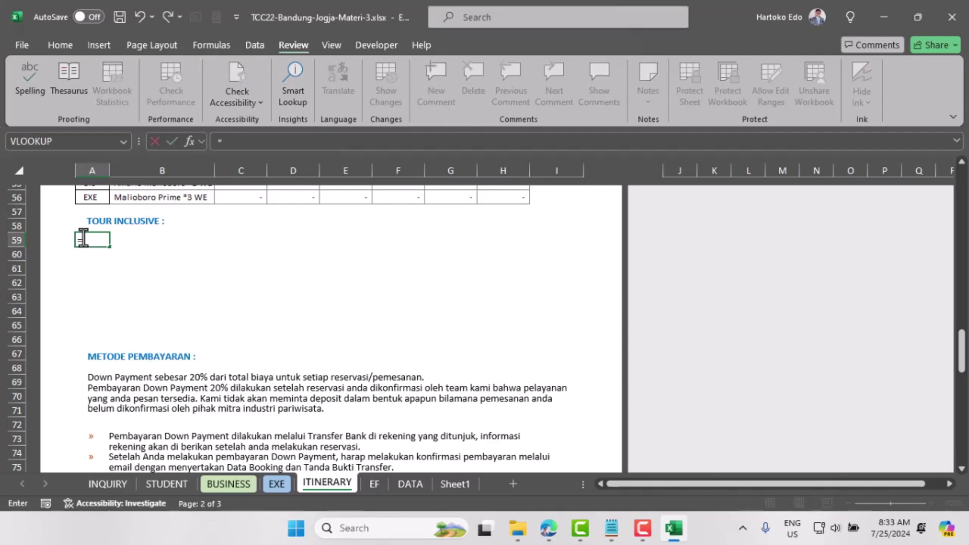
{"action": "type", "text": "moda"}
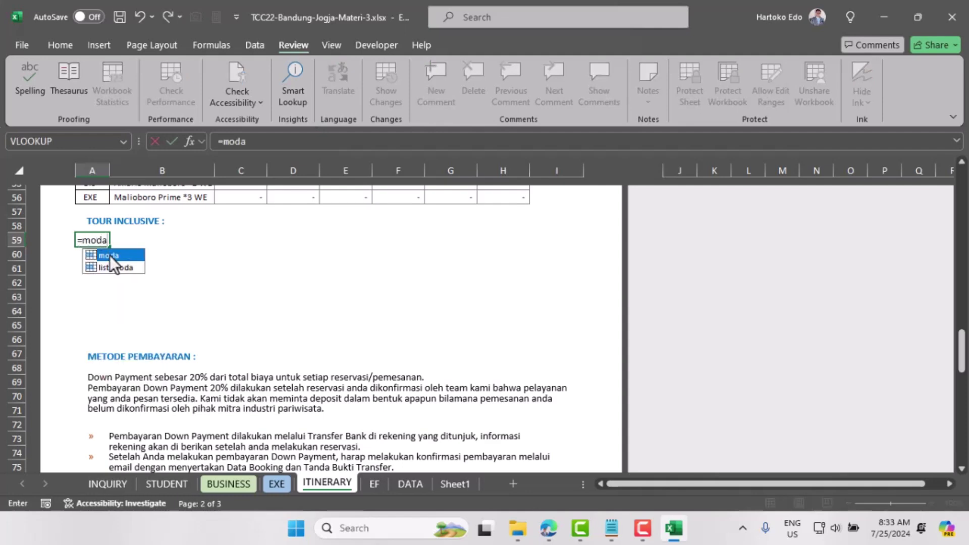
{"action": "key", "text": "Escape"}
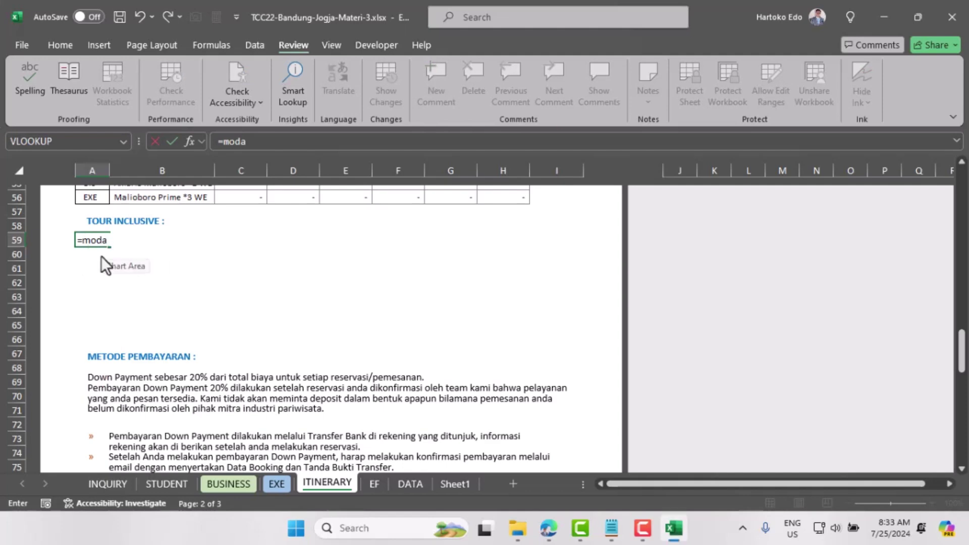
{"action": "type", "text": "&"}
{"action": "type", "text": "\" \"& \"terma"}
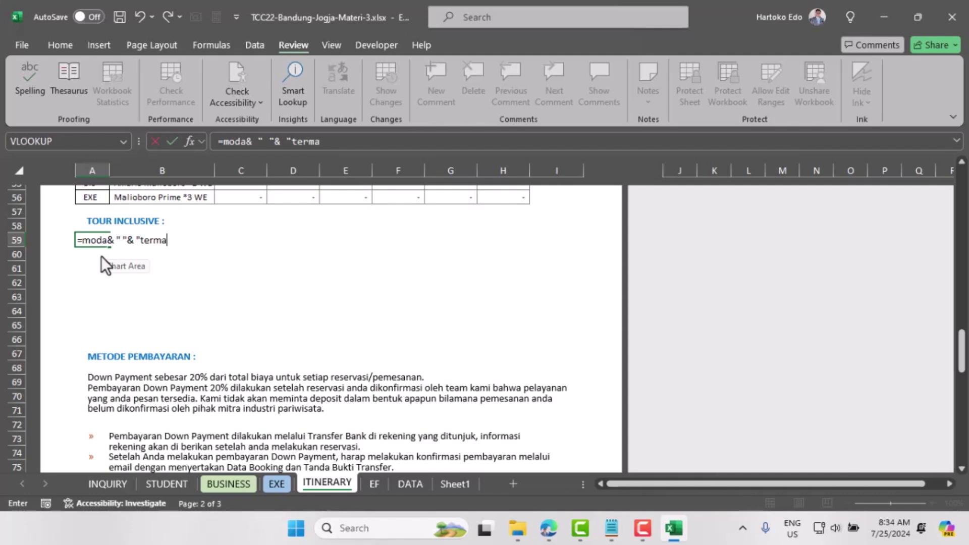
{"action": "type", "text": "suk tol, parkir"}
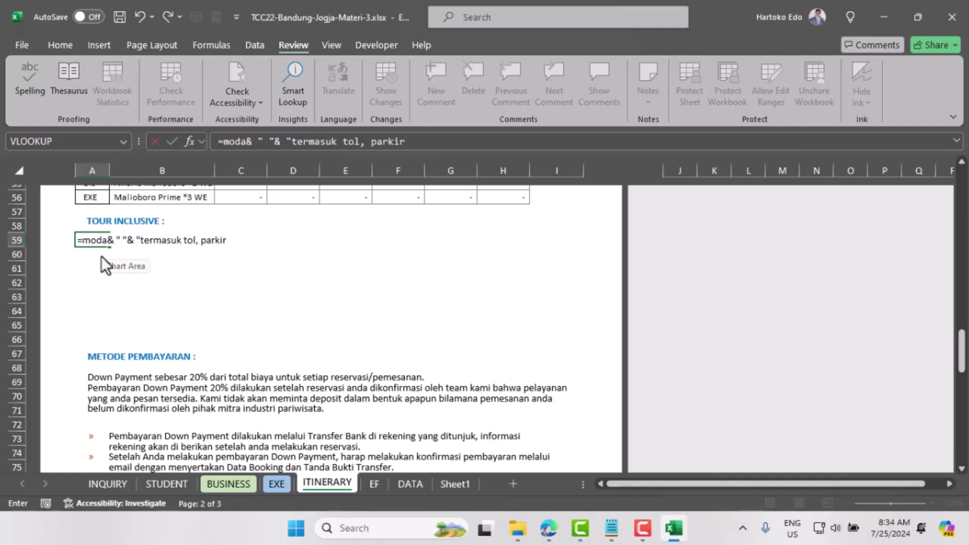
{"action": "type", "text": " dan tip"}
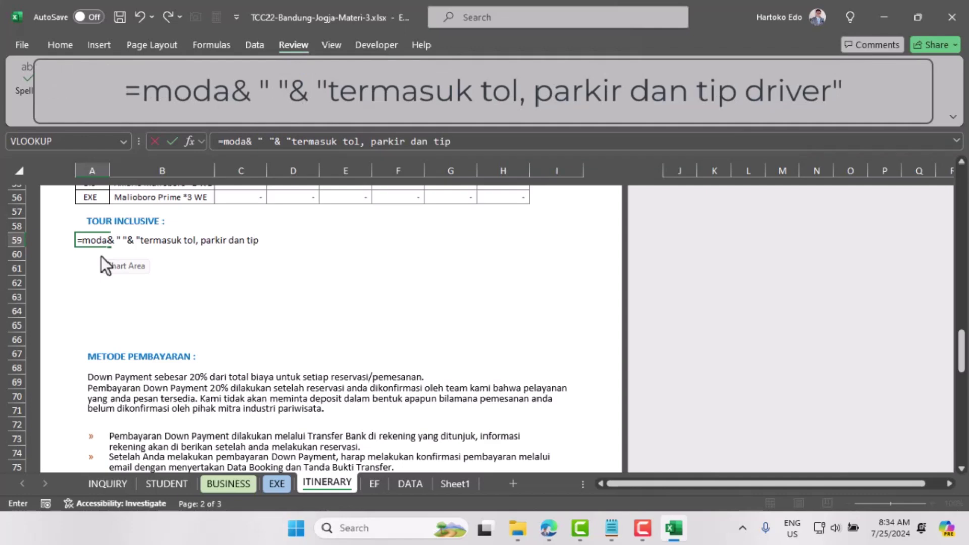
{"action": "type", "text": " driver\""}
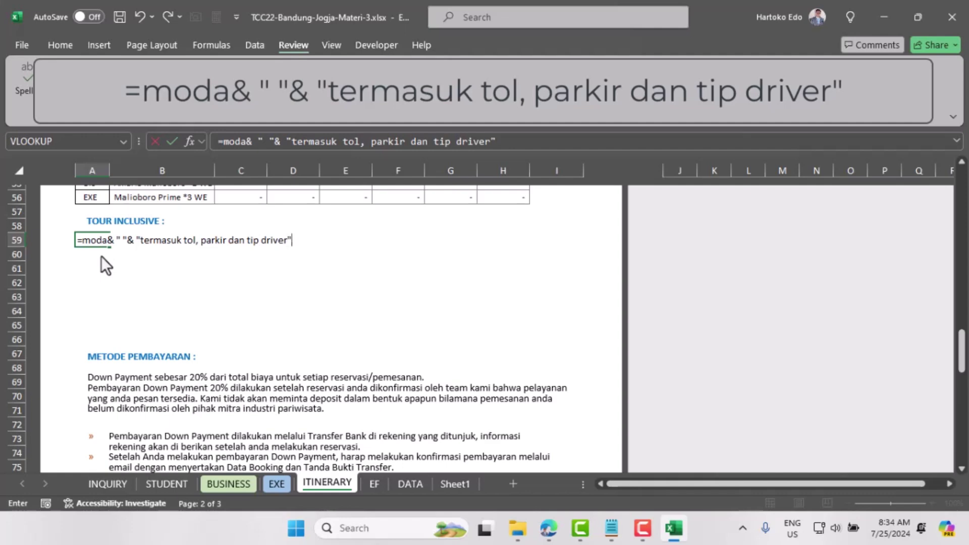
{"action": "key", "text": "Return"}
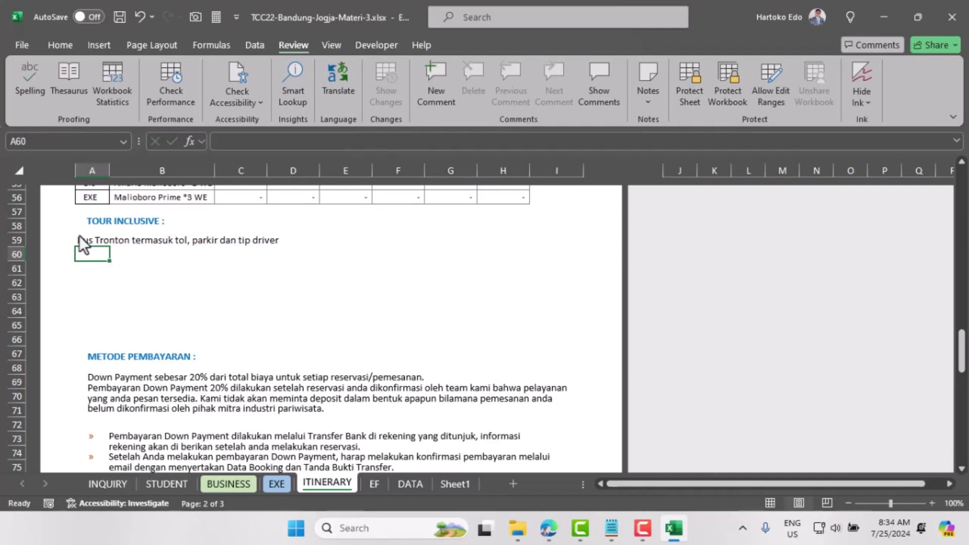
Step: Switch INQUIRY's B10 transport mode to Medium Bus and confirm A59 on ITINERARY updates
{"action": "left_click", "coordinate": [82, 242]}
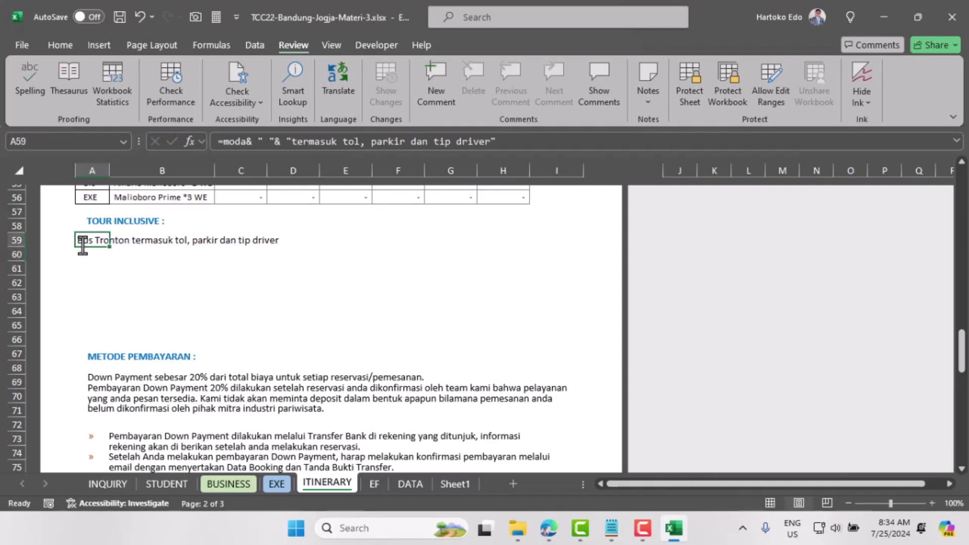
{"action": "left_click", "coordinate": [121, 483]}
{"action": "left_click", "coordinate": [231, 311]}
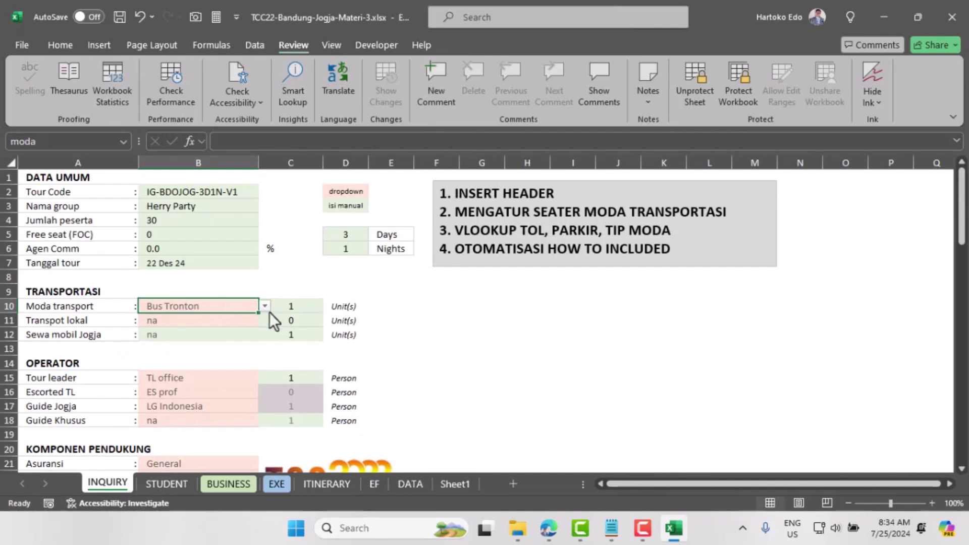
{"action": "left_click", "coordinate": [266, 306]}
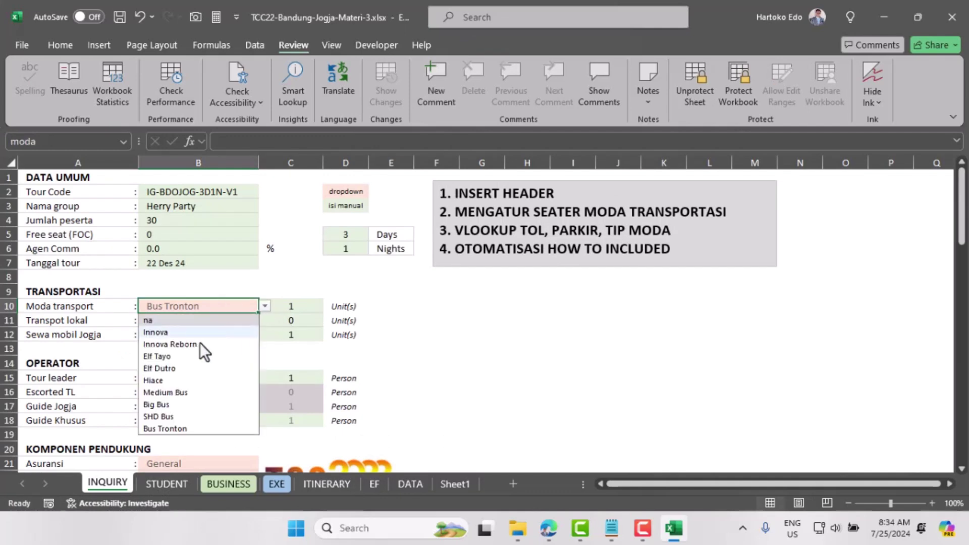
{"action": "left_click", "coordinate": [169, 392]}
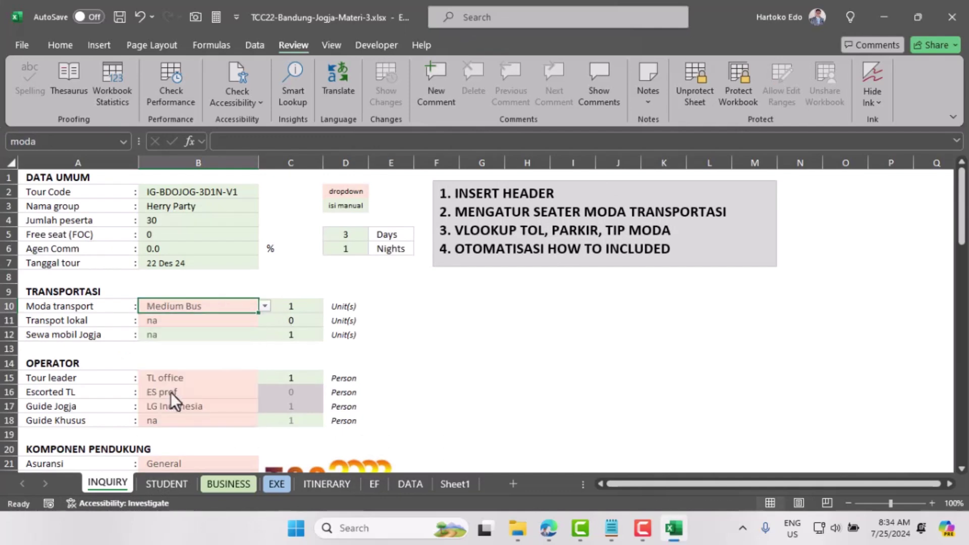
{"action": "left_click", "coordinate": [327, 484]}
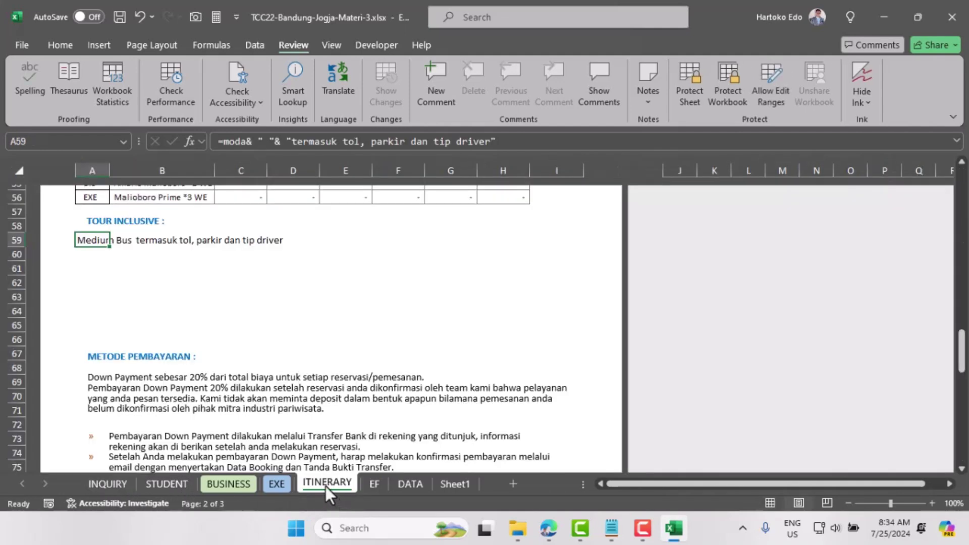
{"action": "left_click", "coordinate": [87, 256]}
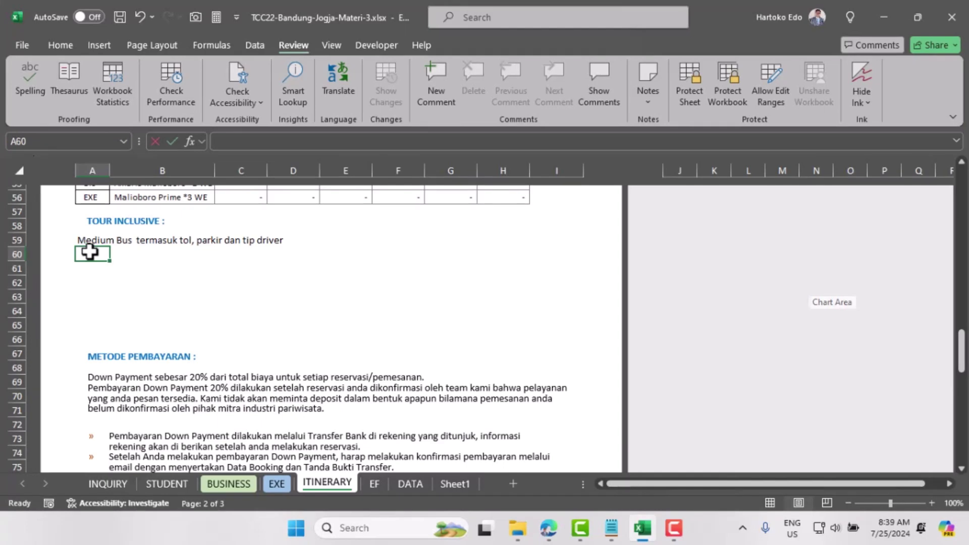
Step: Enter ="Hotel"&" "&total_nights&" "&"malam"&" "&okupansi&" "&"share" in A60
{"action": "type", "text": "="}
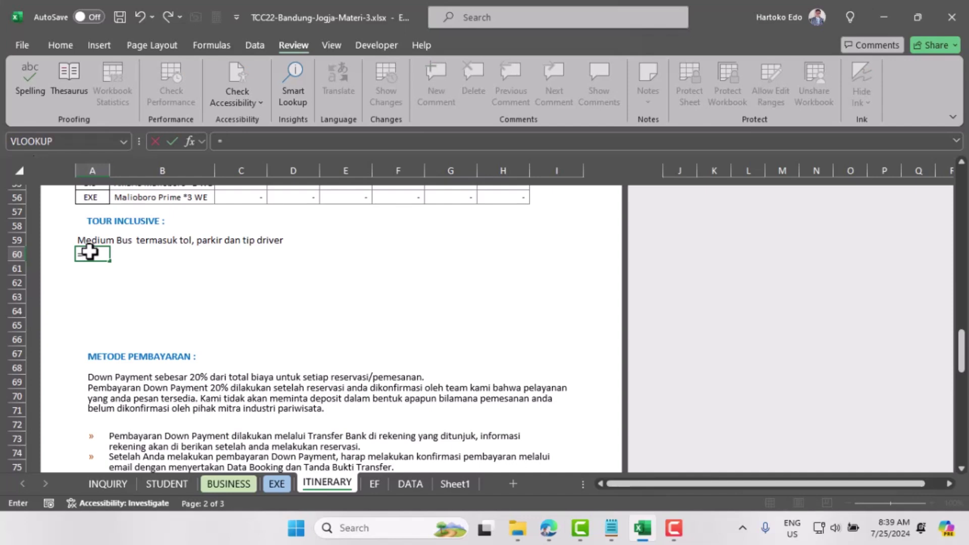
{"action": "type", "text": "\"Hotel\"&"}
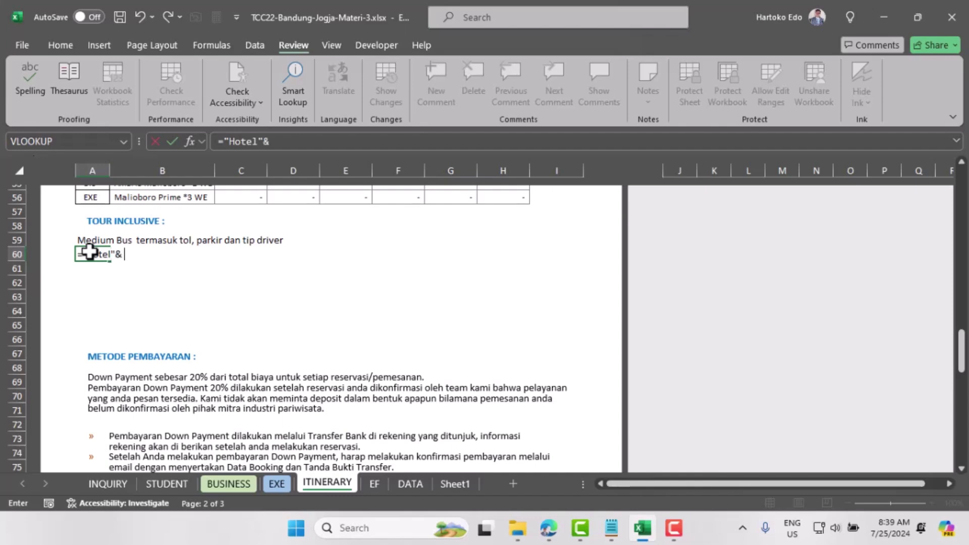
{"action": "type", "text": " \" \""}
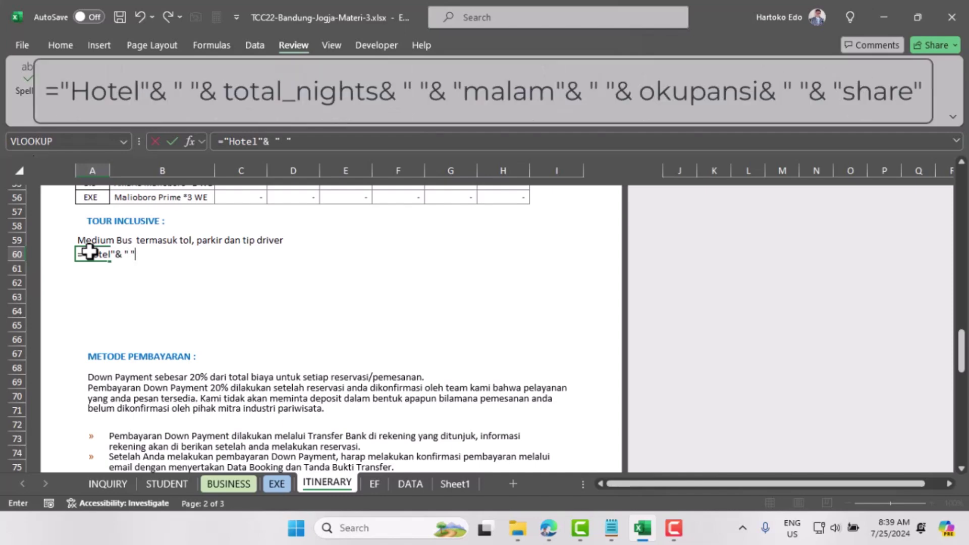
{"action": "type", "text": " \"& tota"}
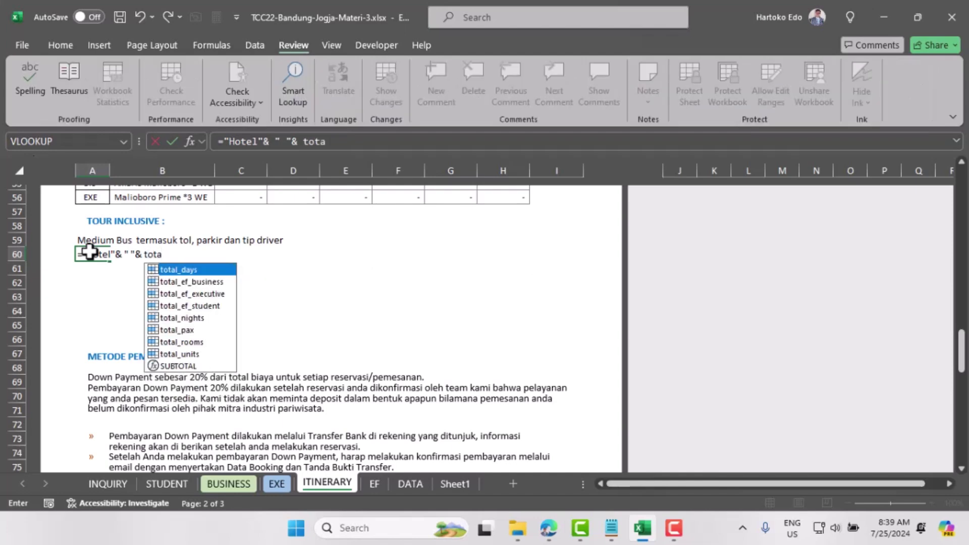
{"action": "double_click", "coordinate": [183, 318]}
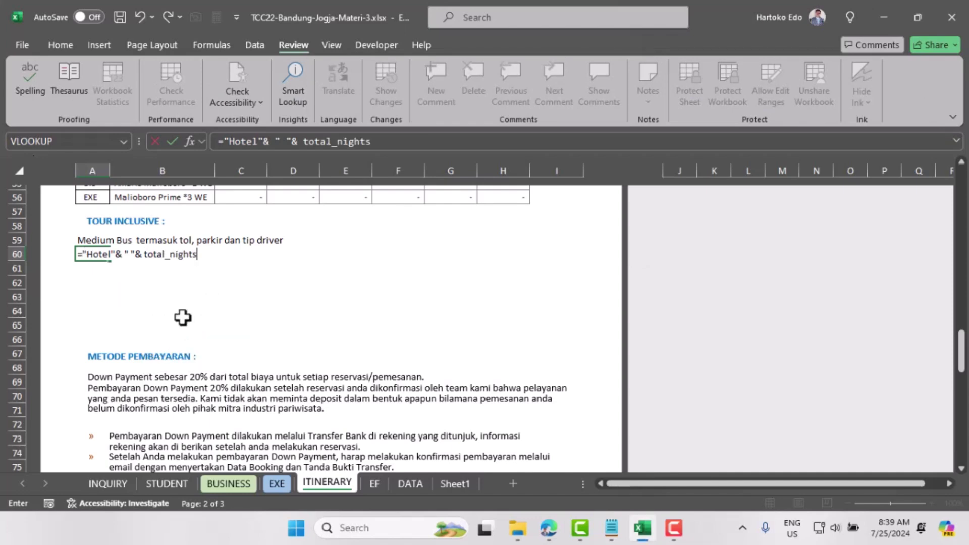
{"action": "type", "text": "&"}
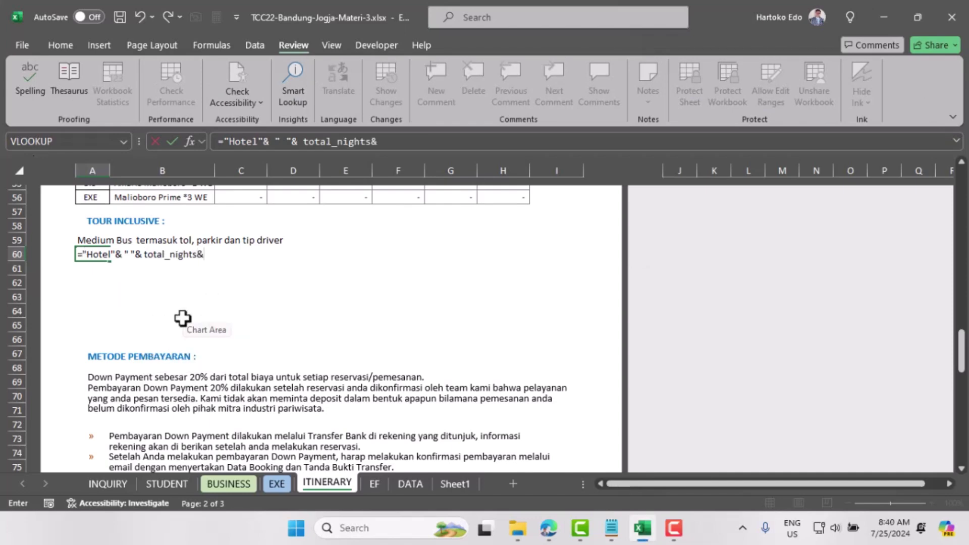
{"action": "type", "text": " \" \"& \"malam"}
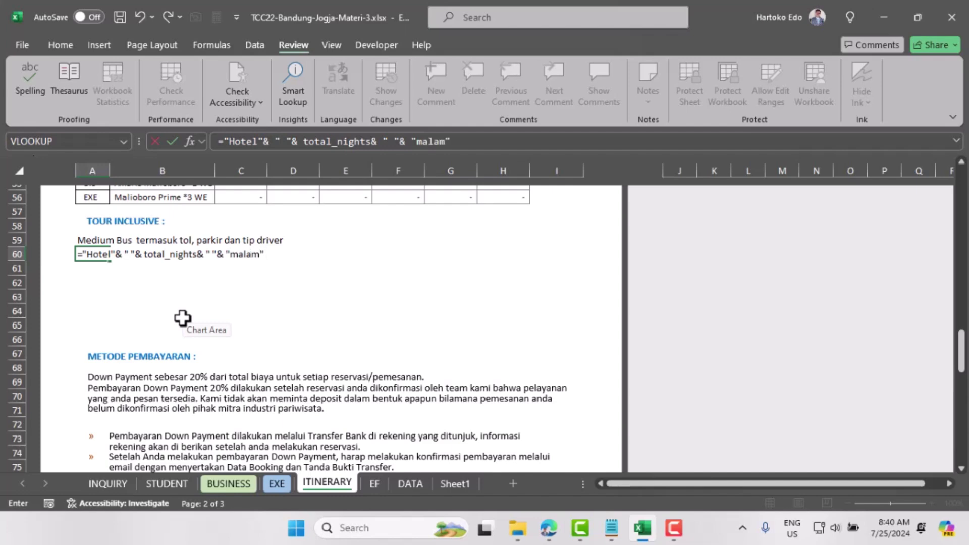
{"action": "type", "text": "\"&"}
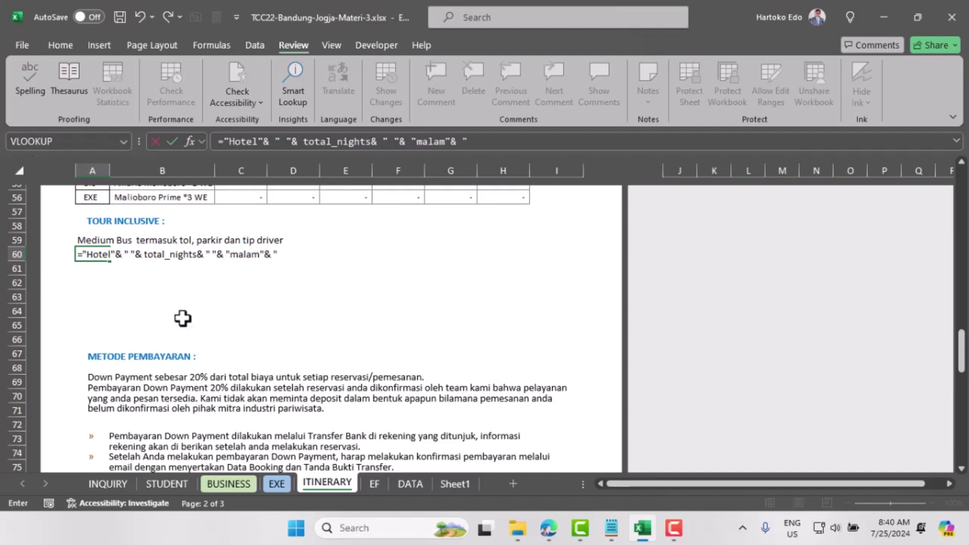
{"action": "type", "text": " \" \"& okupan"}
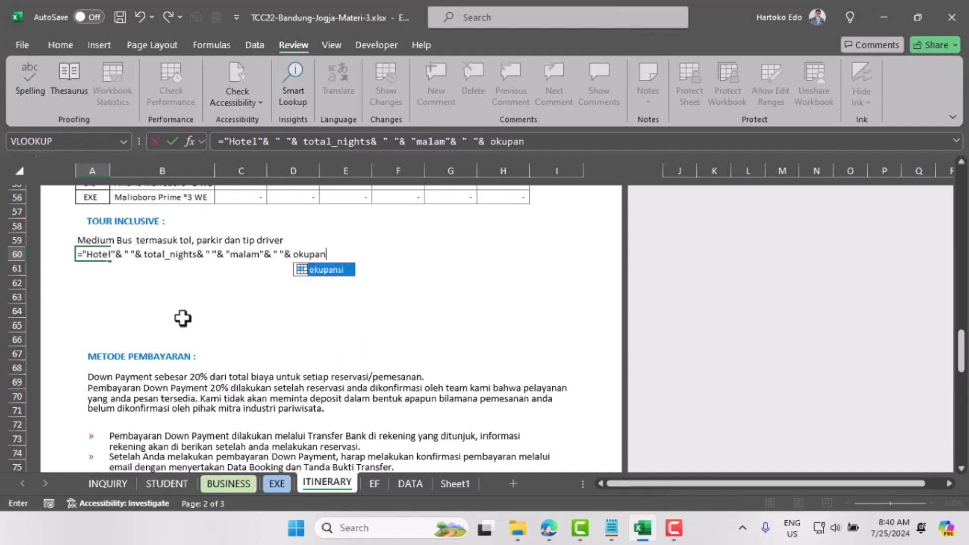
{"action": "double_click", "coordinate": [330, 270]}
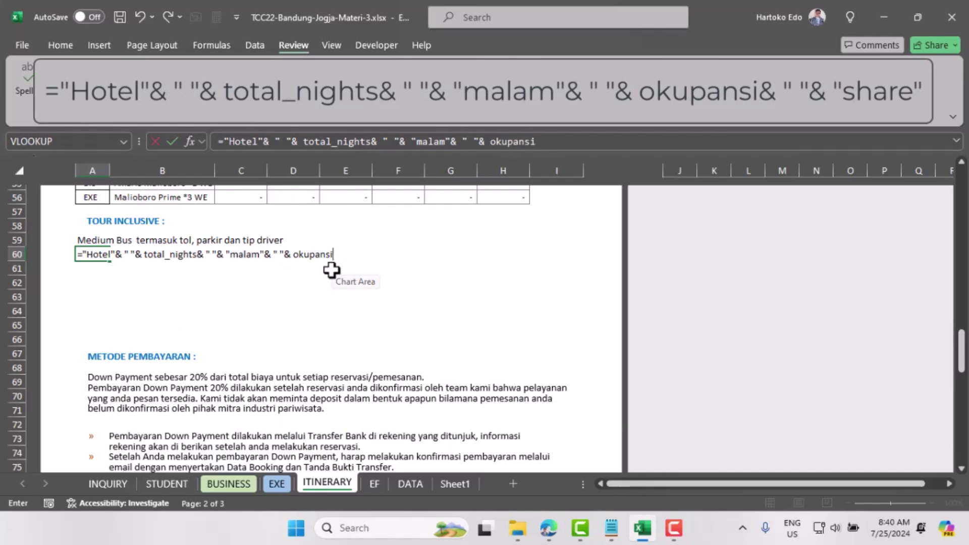
{"action": "type", "text": "& \" \"&"}
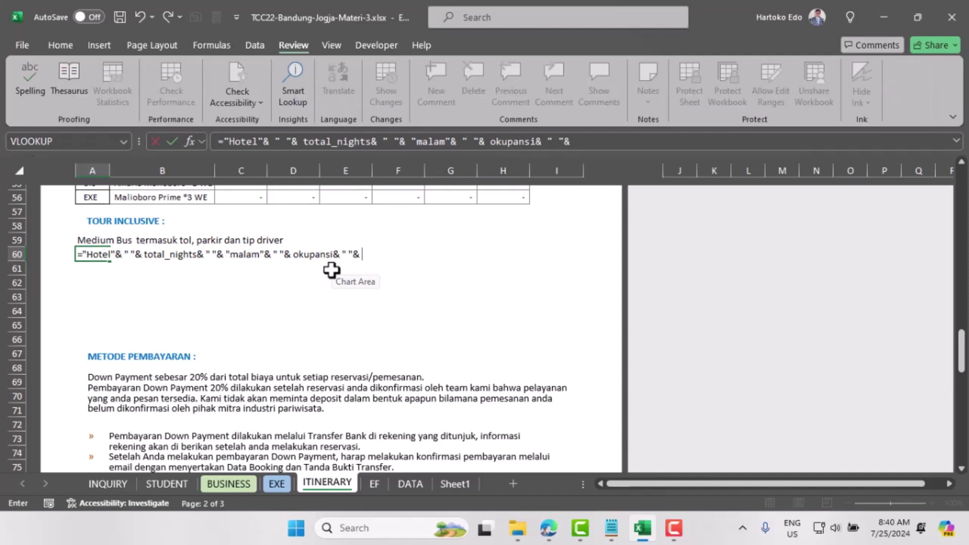
{"action": "type", "text": " \"sah"}
{"action": "key", "text": "BackSpace"}
{"action": "key", "text": "BackSpace"}
{"action": "type", "text": "hare\""}
{"action": "key", "text": "Return"}
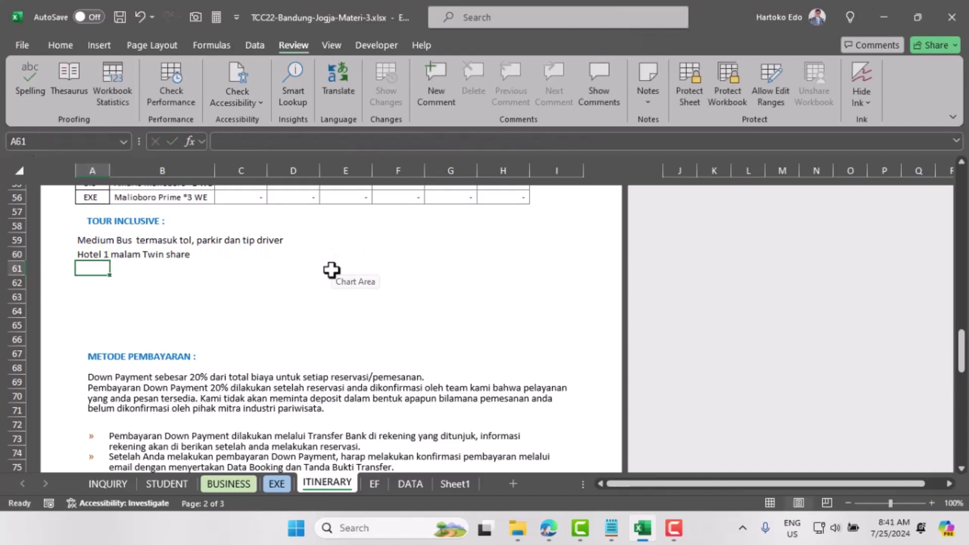
Step: Set INQUIRY's B61 occupancy to Kwarto and check the hotel line in ITINERARY A60
{"action": "left_click", "coordinate": [86, 255]}
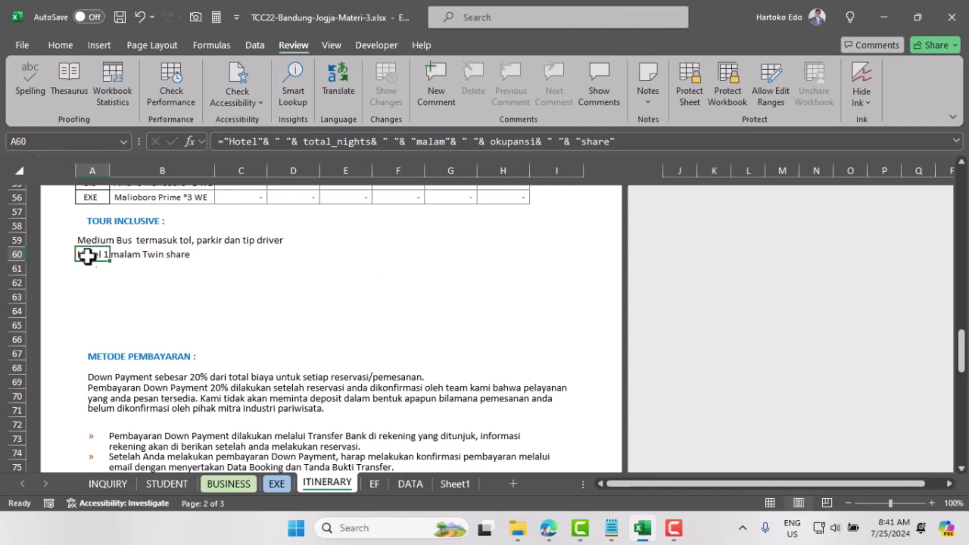
{"action": "left_click", "coordinate": [108, 483]}
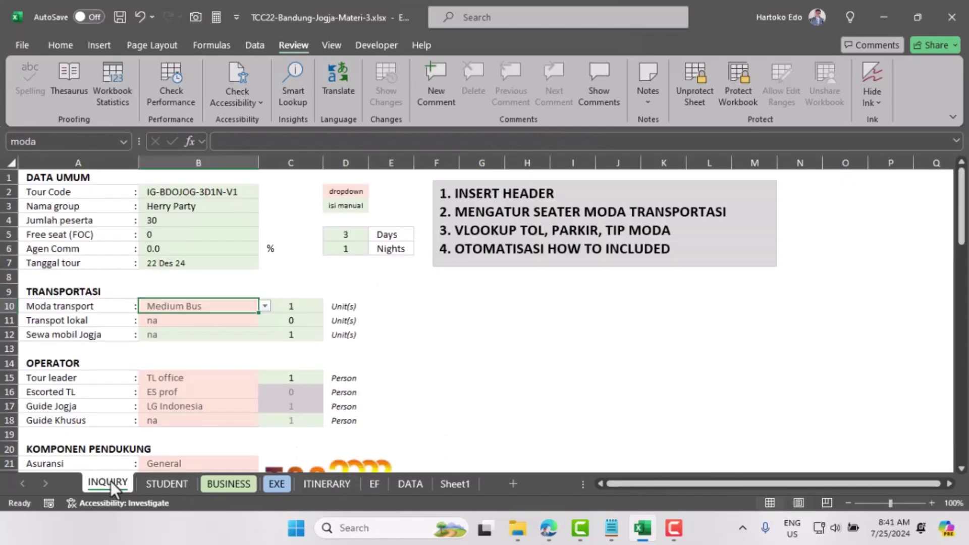
{"action": "scroll", "coordinate": [183, 391], "scroll_direction": "down", "scroll_amount": 12}
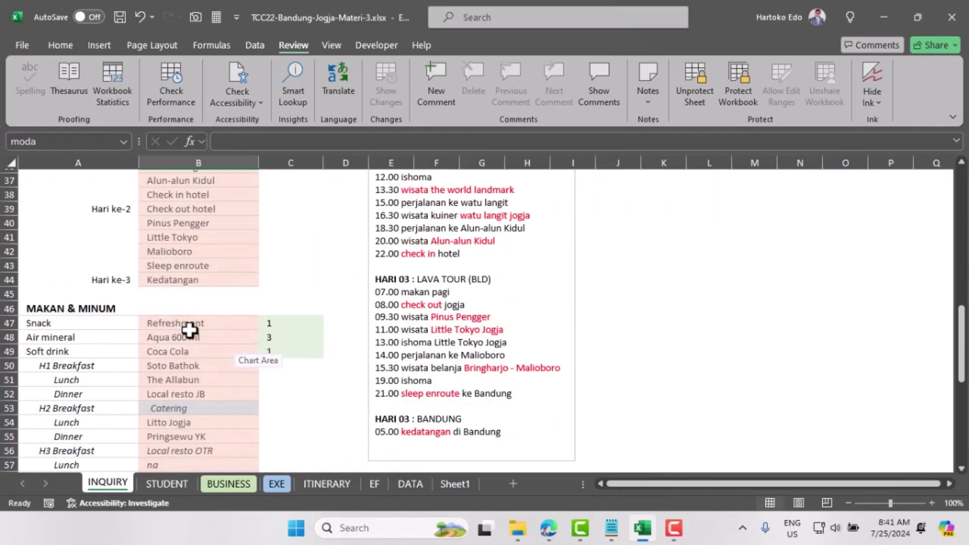
{"action": "scroll", "coordinate": [183, 335], "scroll_direction": "down", "scroll_amount": 5}
{"action": "left_click", "coordinate": [188, 297]}
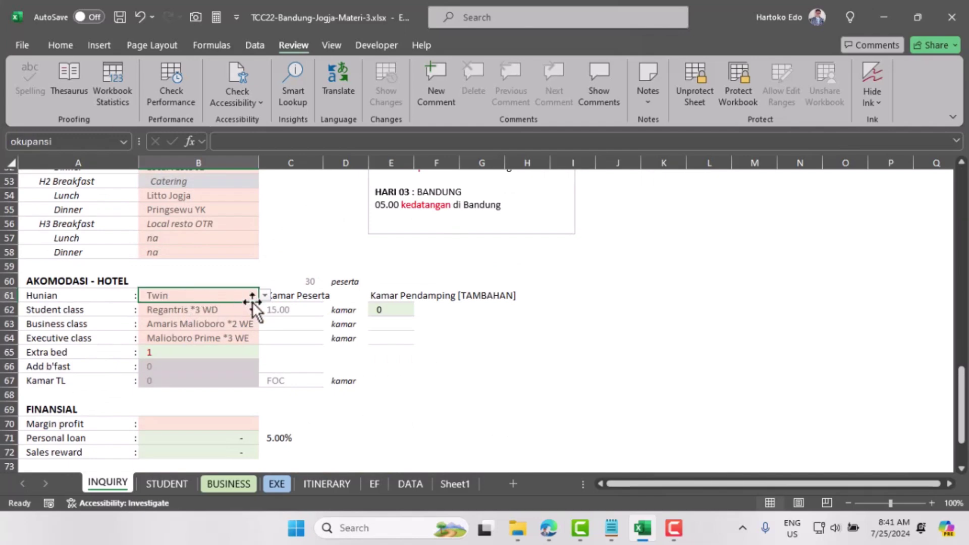
{"action": "left_click", "coordinate": [265, 296]}
{"action": "left_click", "coordinate": [192, 334]}
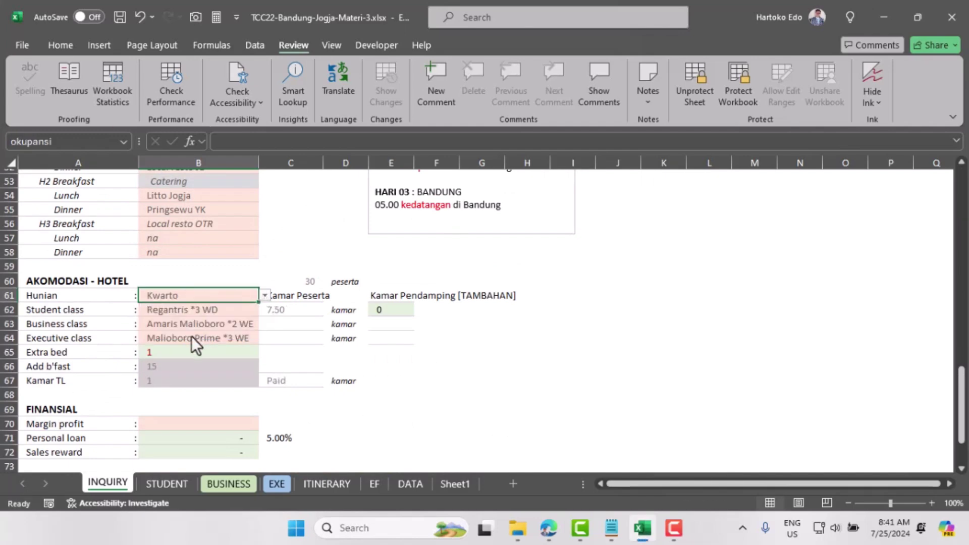
{"action": "left_click", "coordinate": [337, 483]}
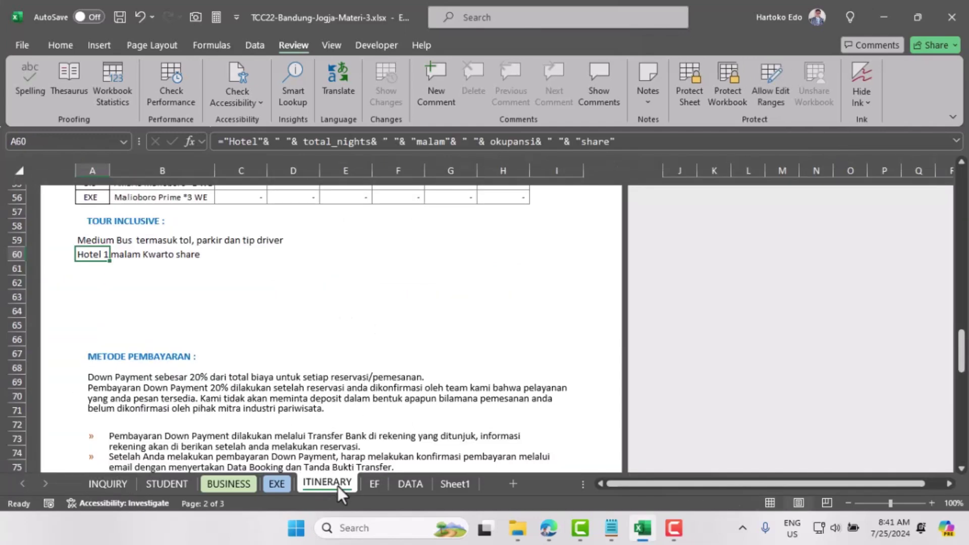
{"action": "left_click", "coordinate": [88, 255]}
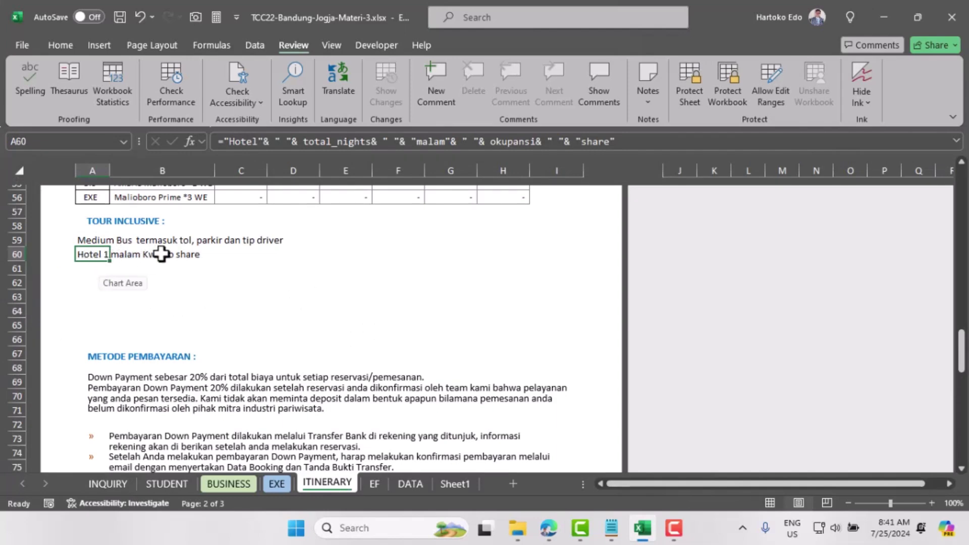
Step: Change the occupancy to Twin so A60 reads 'Hotel 1 malam Twin share'
{"action": "left_click", "coordinate": [121, 484]}
{"action": "left_click", "coordinate": [265, 296]}
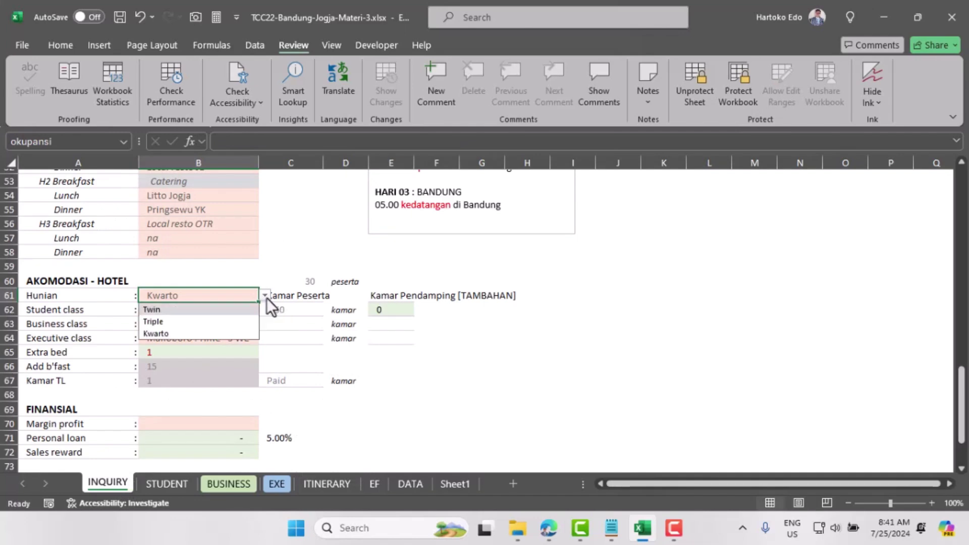
{"action": "left_click", "coordinate": [210, 312]}
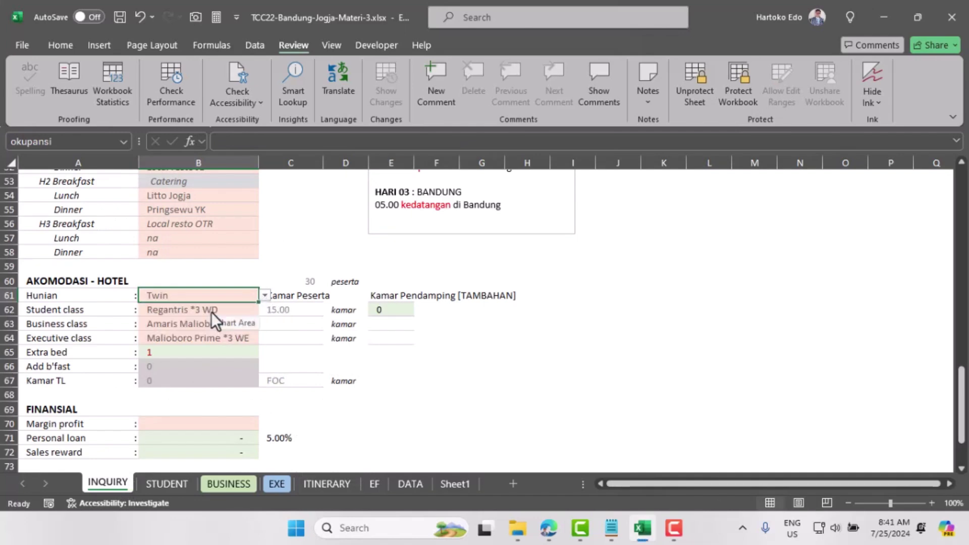
{"action": "left_click", "coordinate": [329, 484]}
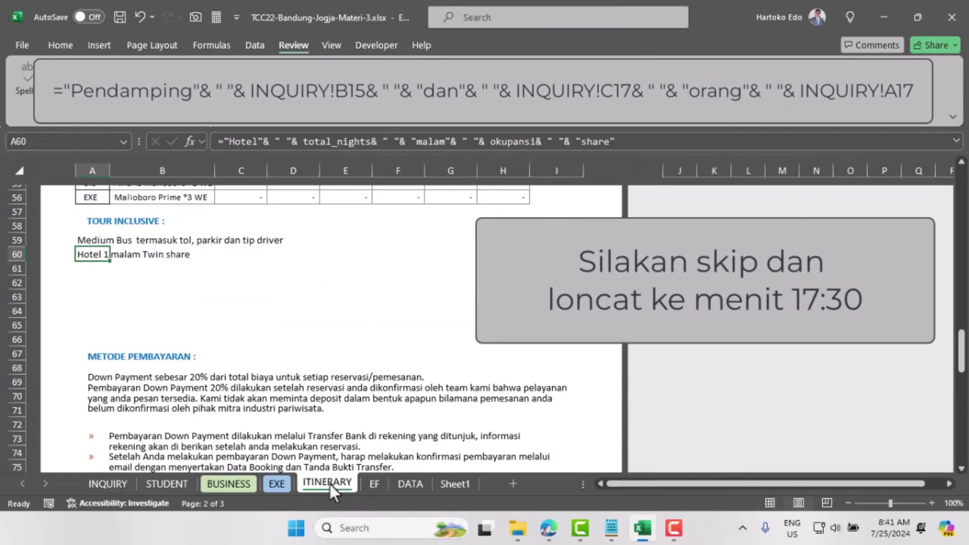
{"action": "left_click", "coordinate": [88, 267]}
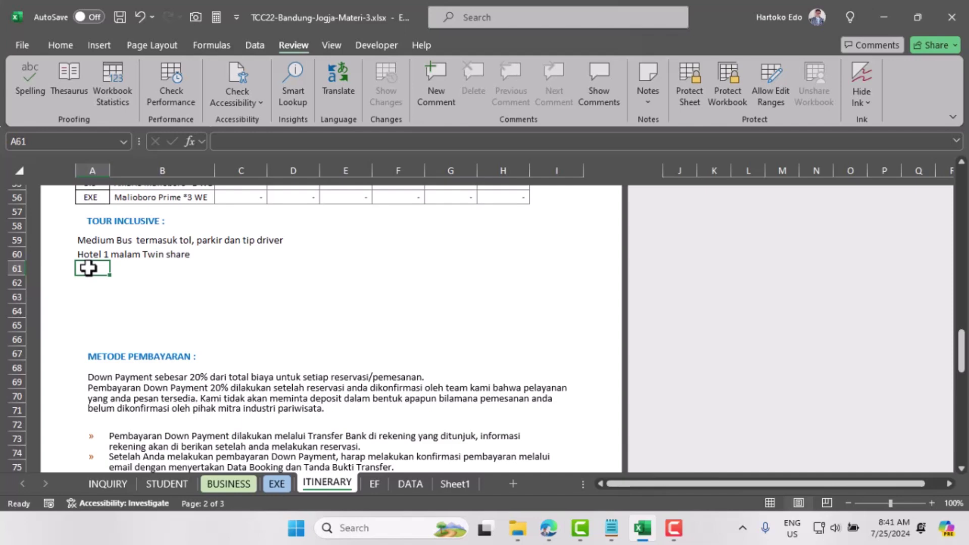
Step: Enter ="Pendamping"&INQUIRY!B15 in A61, referencing the tour leader cell on INQUIRY
{"action": "type", "text": "="}
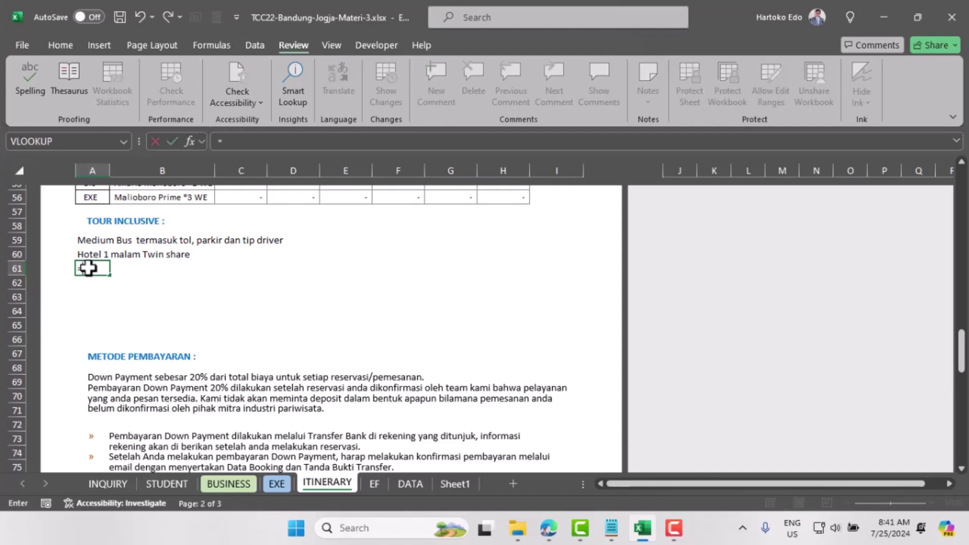
{"action": "type", "text": "\"Pendamping"}
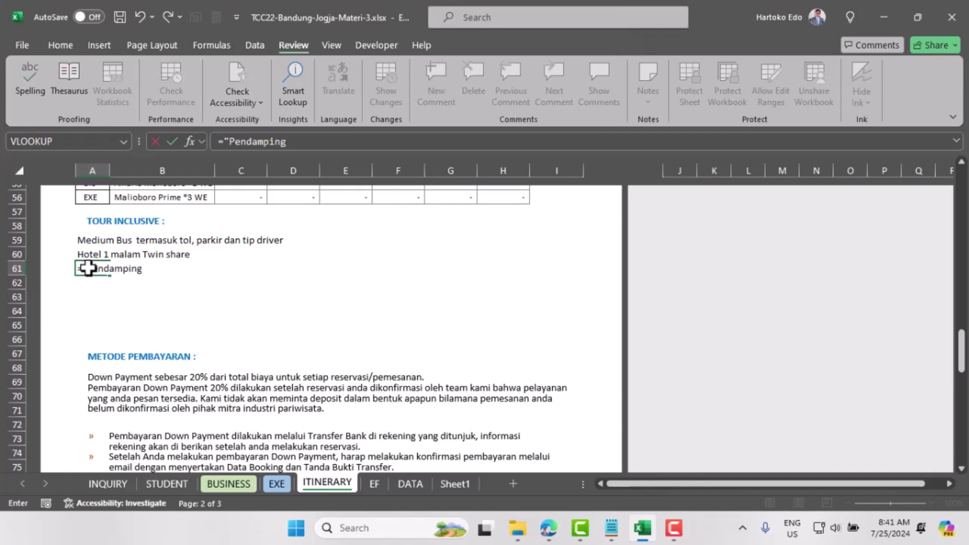
{"action": "type", "text": "\"&"}
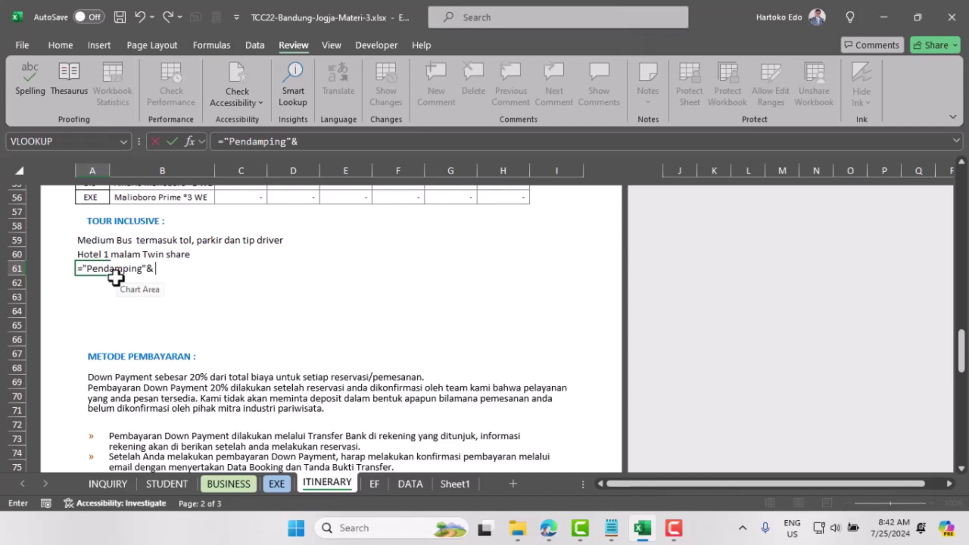
{"action": "left_click", "coordinate": [113, 483]}
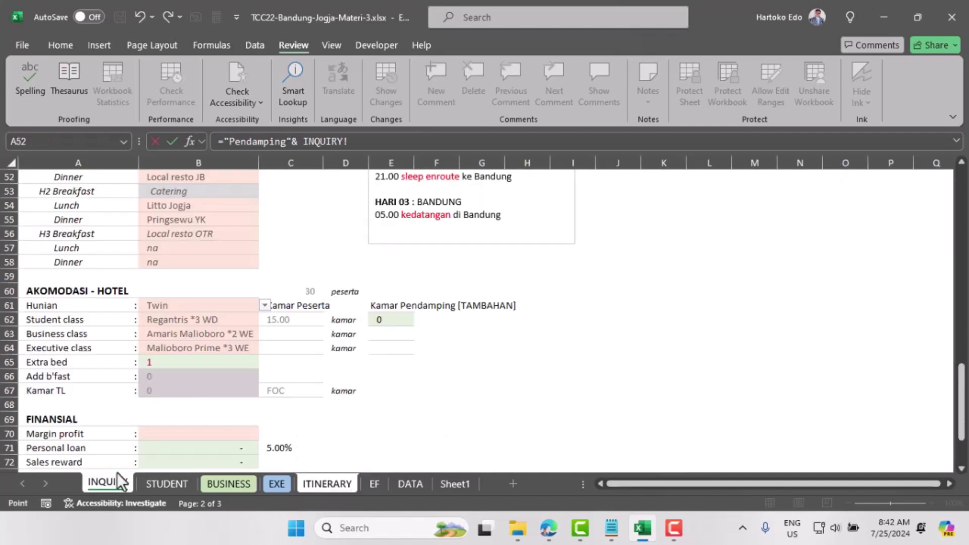
{"action": "scroll", "coordinate": [163, 357], "scroll_direction": "up", "scroll_amount": 7}
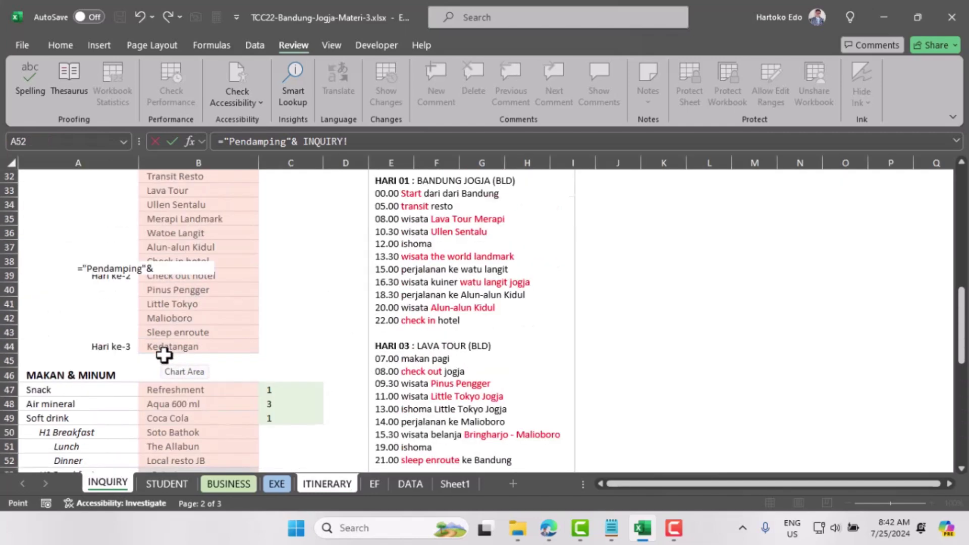
{"action": "scroll", "coordinate": [163, 356], "scroll_direction": "up", "scroll_amount": 5}
{"action": "scroll", "coordinate": [163, 357], "scroll_direction": "up", "scroll_amount": 1}
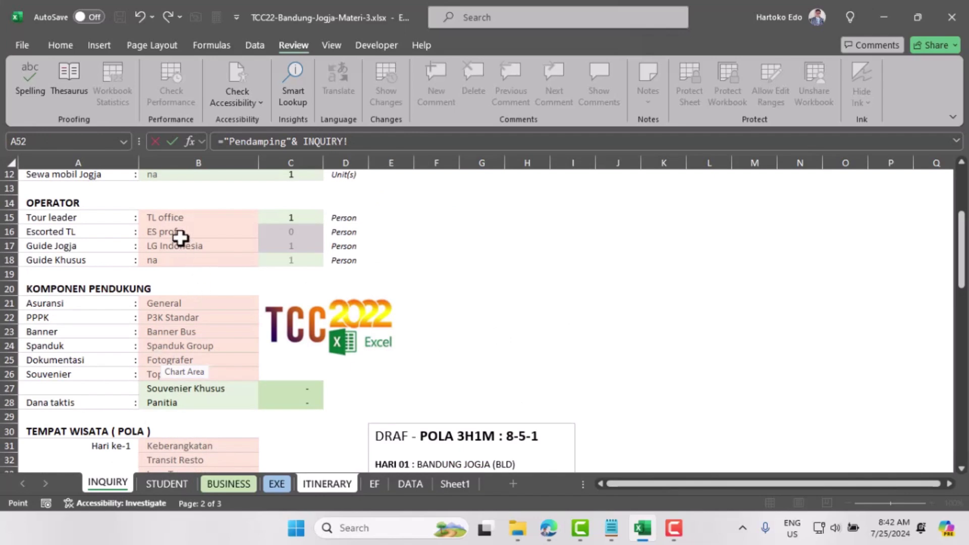
{"action": "left_click", "coordinate": [171, 217]}
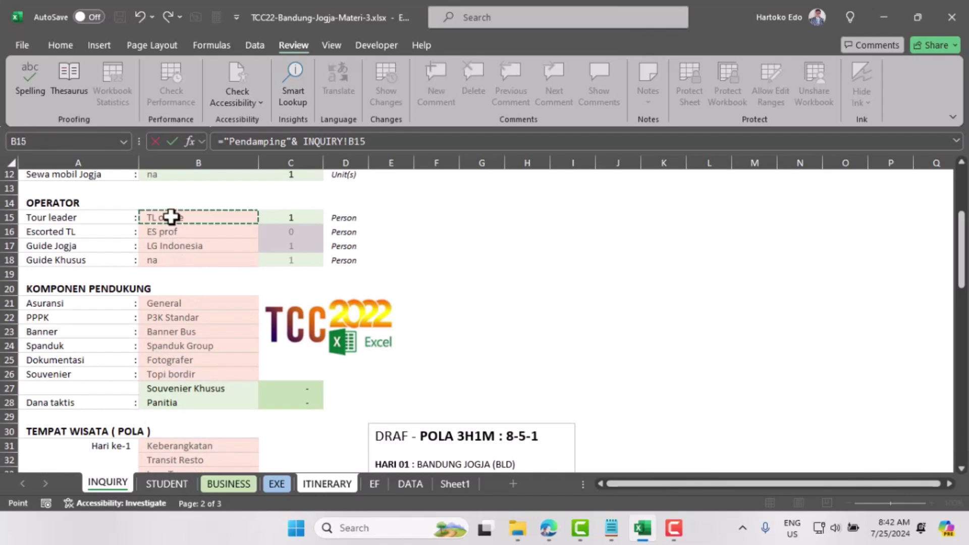
{"action": "key", "text": "Return"}
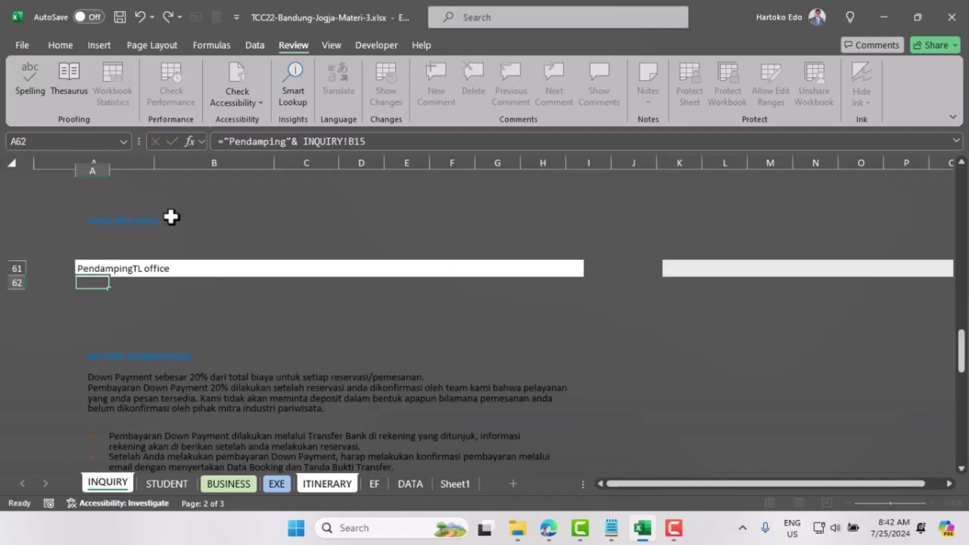
Step: Add a " "& separator before INQUIRY!B15 so A61 reads 'Pendamping TL office'
{"action": "left_click", "coordinate": [98, 270]}
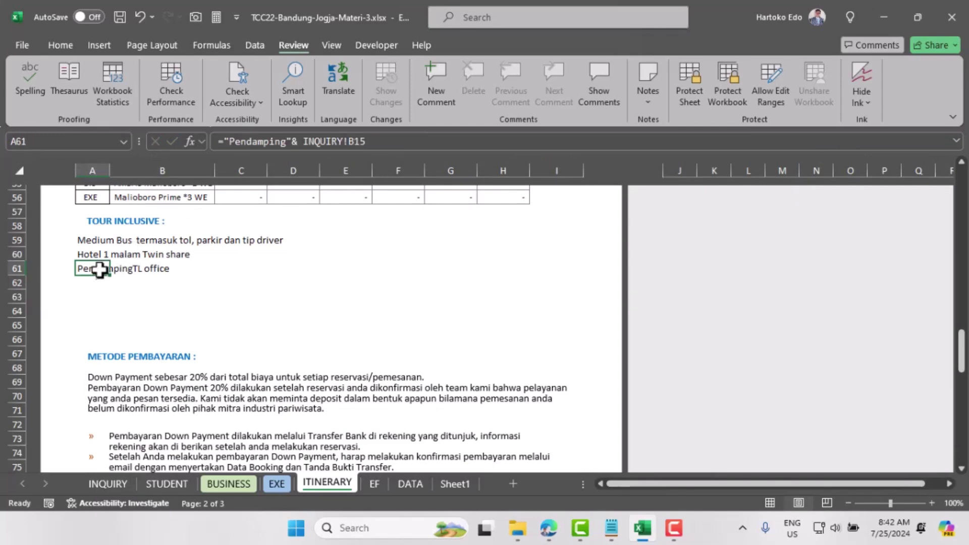
{"action": "left_click", "coordinate": [303, 143]}
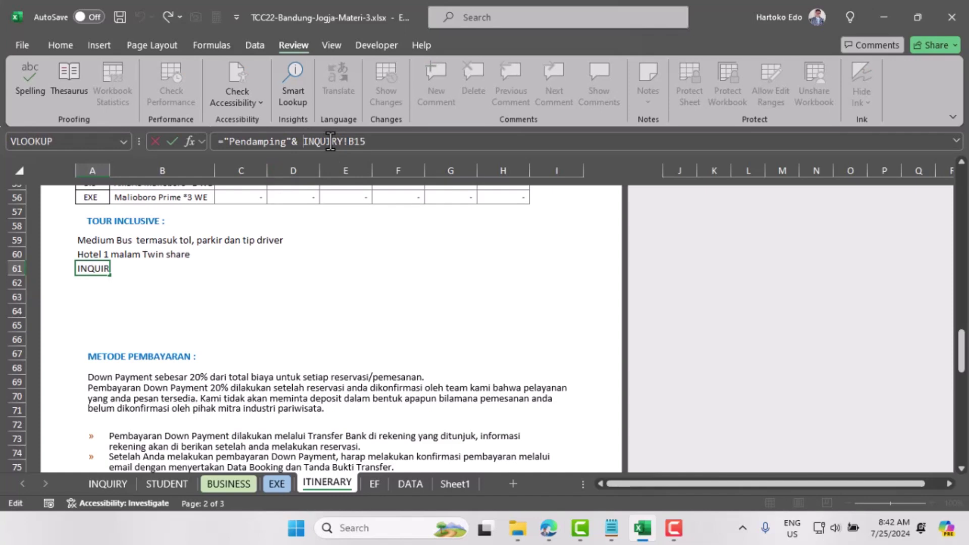
{"action": "type", "text": "\" \""}
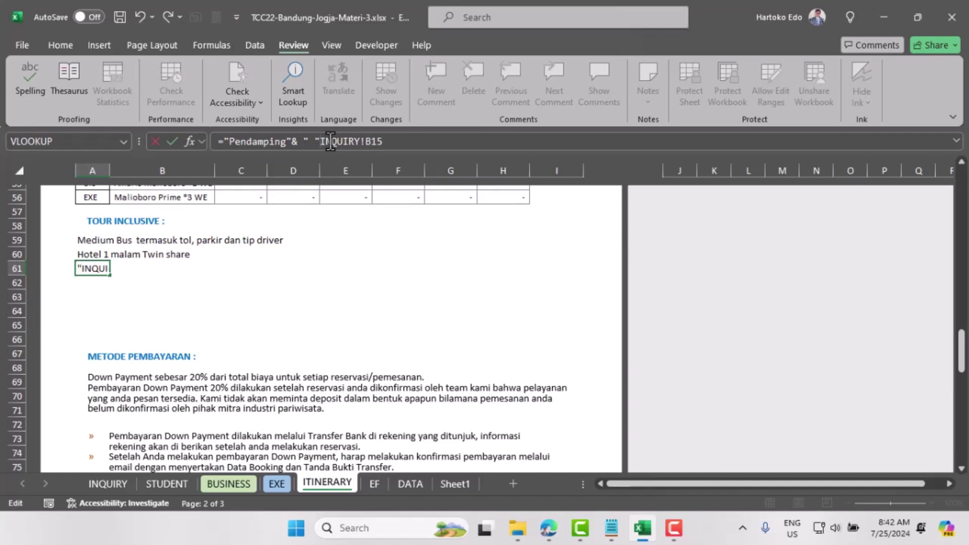
{"action": "type", "text": "&"}
{"action": "key", "text": "Return"}
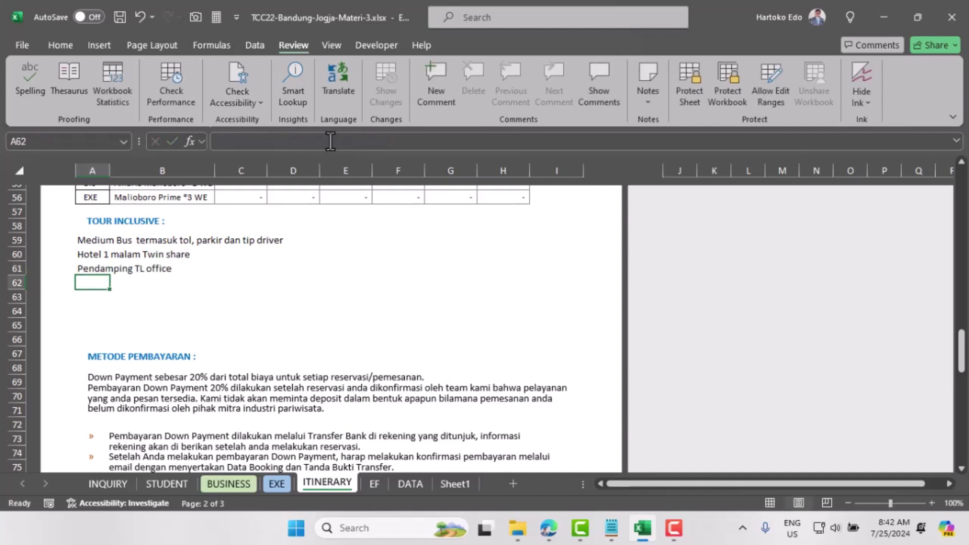
{"action": "left_click", "coordinate": [88, 267]}
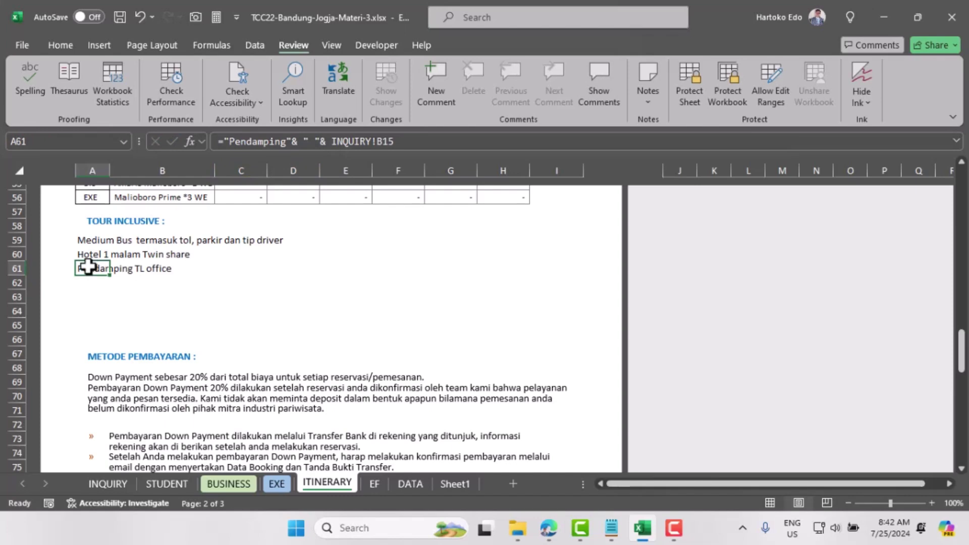
Step: Append &" "&INQUIRY!C17&" "&INQUIRY!A17 to A61, giving 'Pendamping TL office 1 Guide Jogja'
{"action": "left_click", "coordinate": [294, 141]}
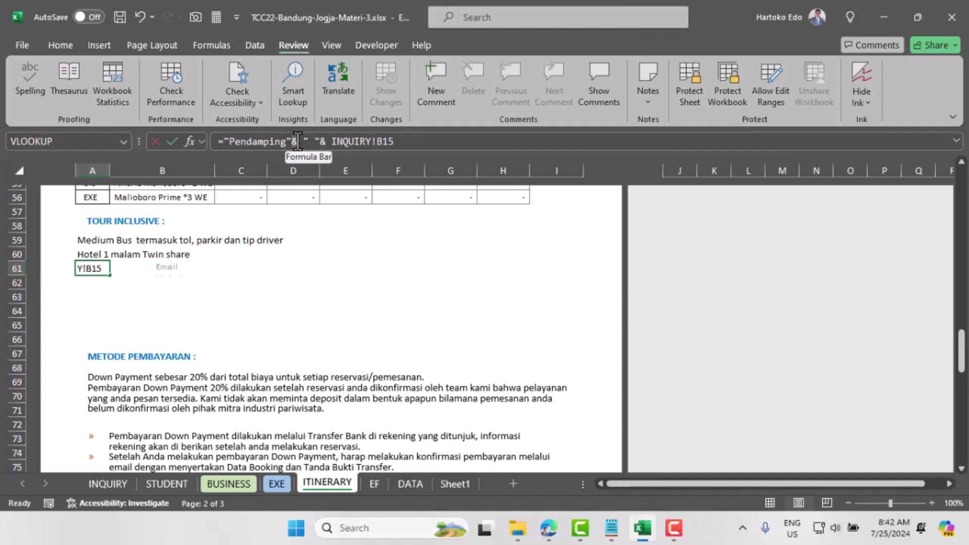
{"action": "left_click", "coordinate": [333, 147], "text": "shift"}
{"action": "key", "text": "ctrl+c"}
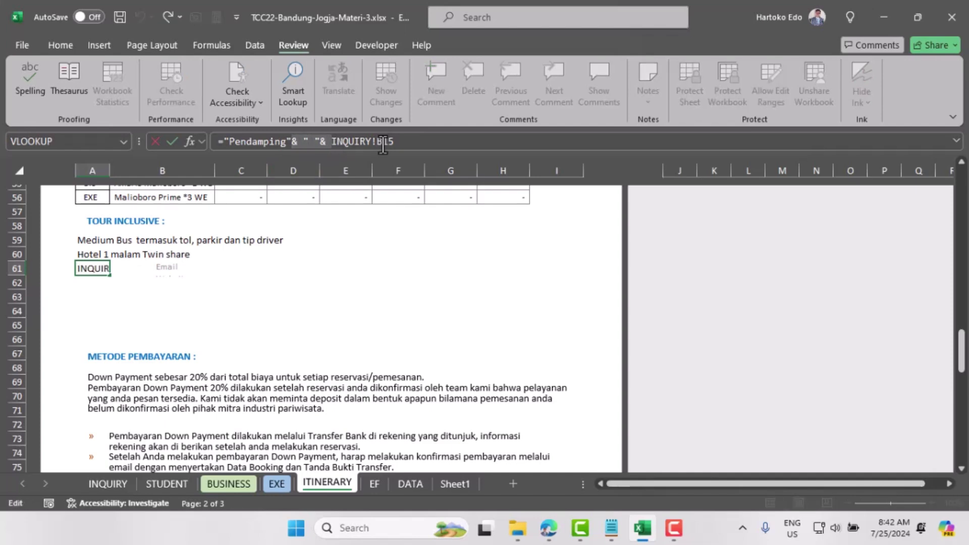
{"action": "left_click", "coordinate": [405, 141]}
{"action": "key", "text": "ctrl+v"}
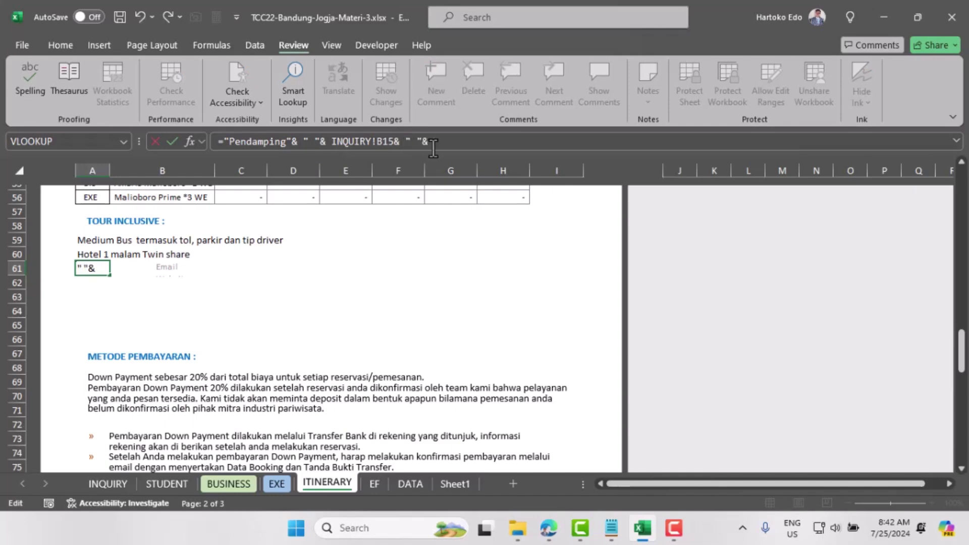
{"action": "left_click", "coordinate": [106, 484]}
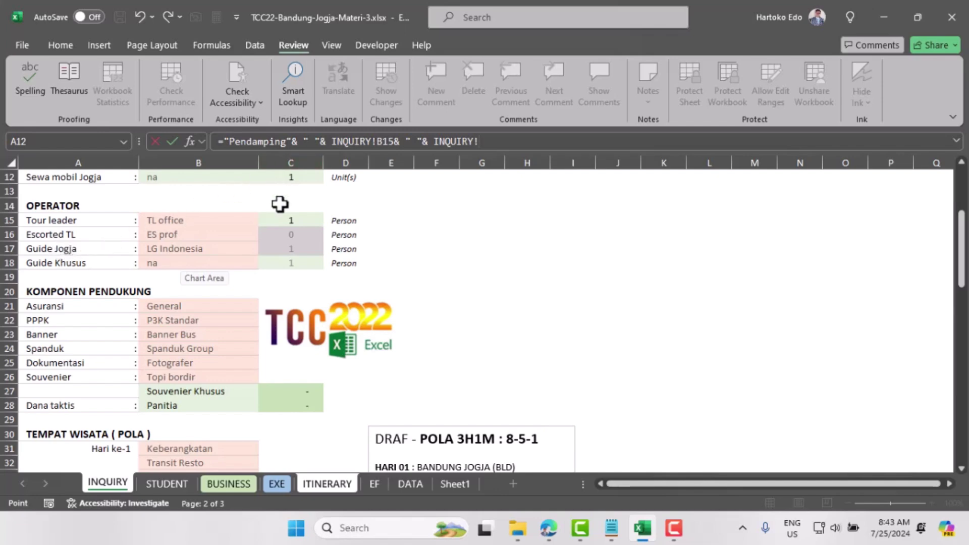
{"action": "left_click", "coordinate": [291, 248]}
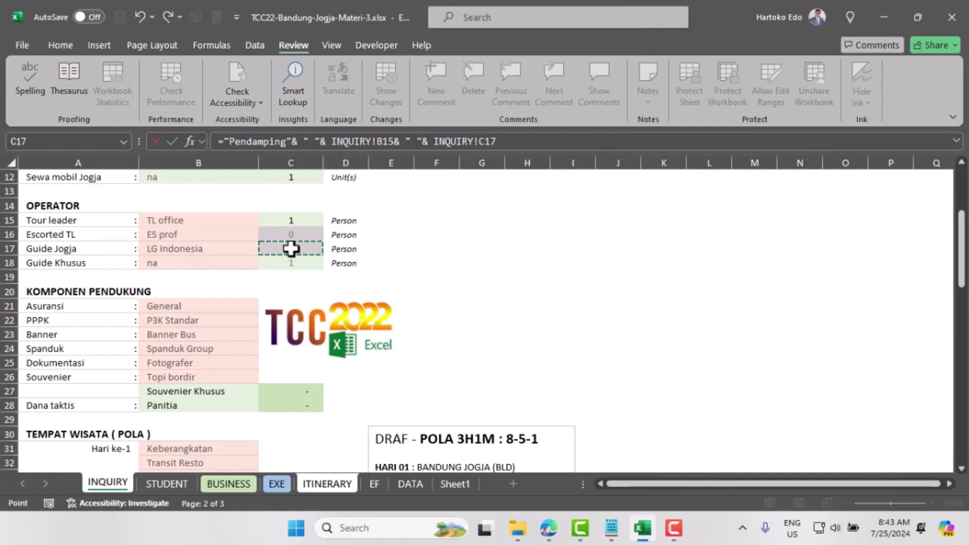
{"action": "type", "text": "& \" \"&"}
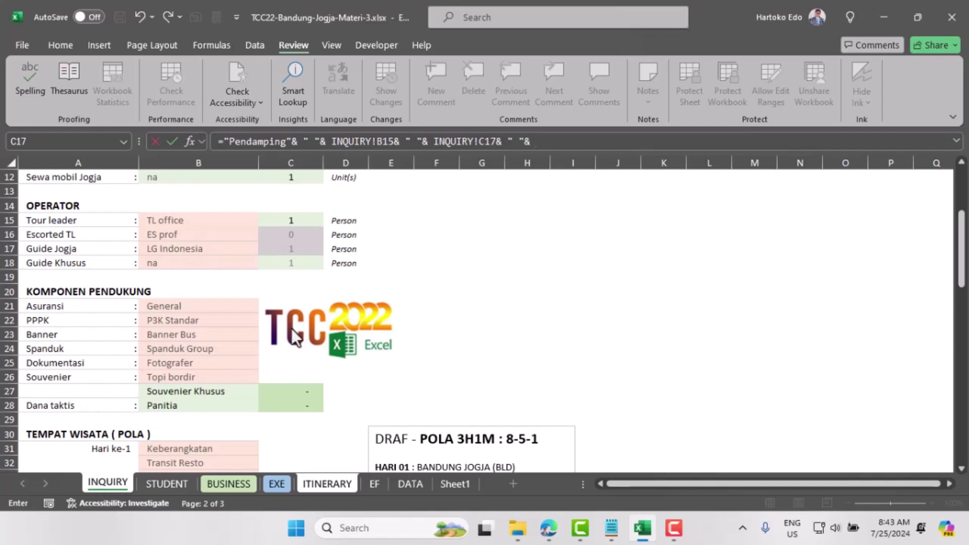
{"action": "left_click", "coordinate": [56, 248]}
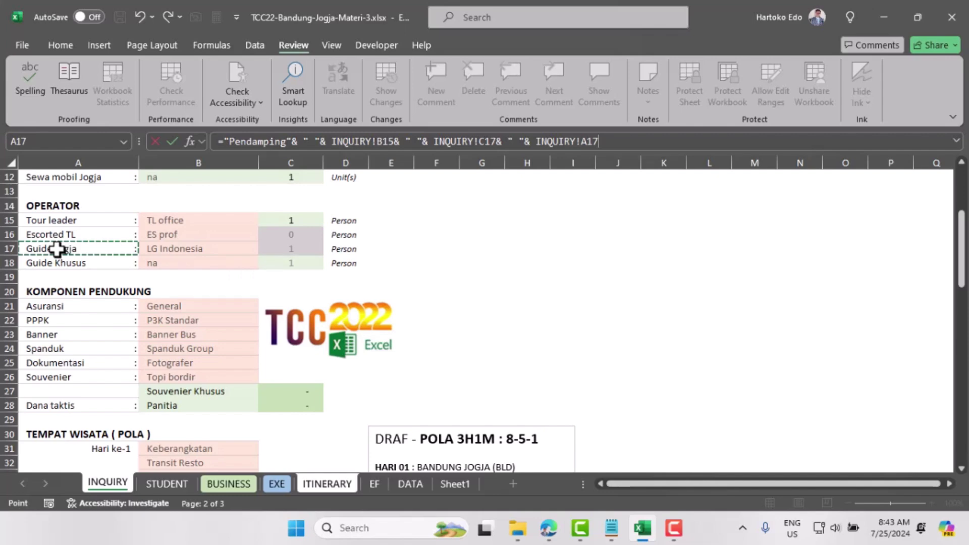
{"action": "key", "text": "Return"}
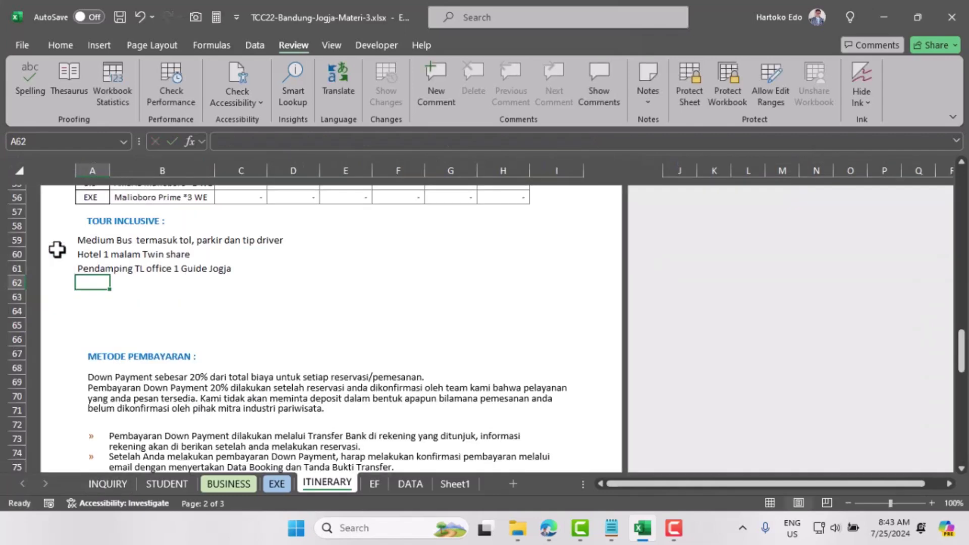
{"action": "left_click", "coordinate": [87, 270]}
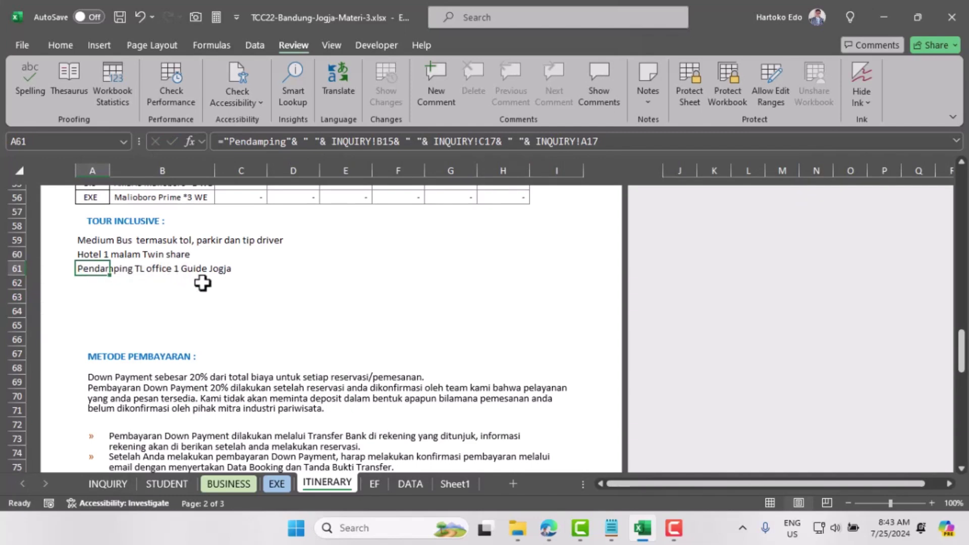
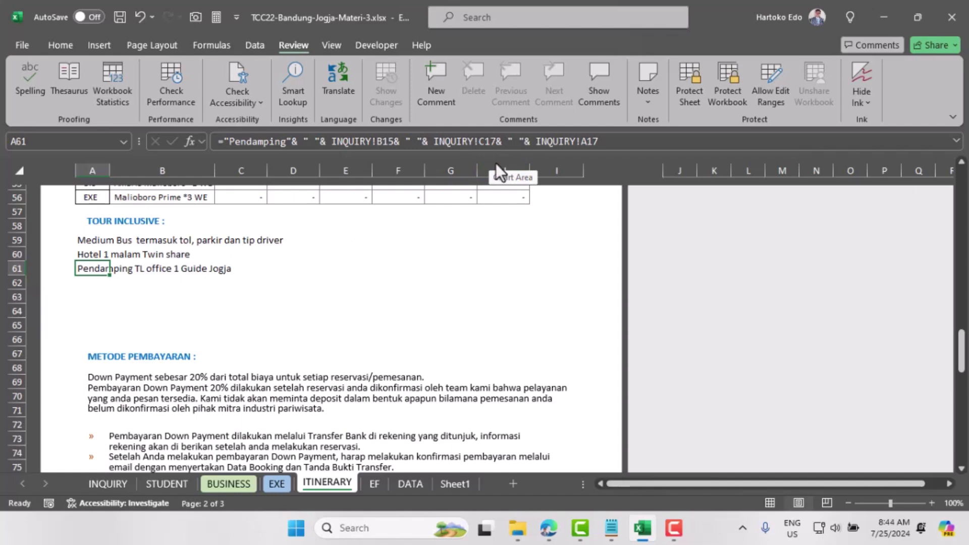
Step: Insert "dan" and a space before INQUIRY!C17 in A61's formula
{"action": "left_click", "coordinate": [433, 141]}
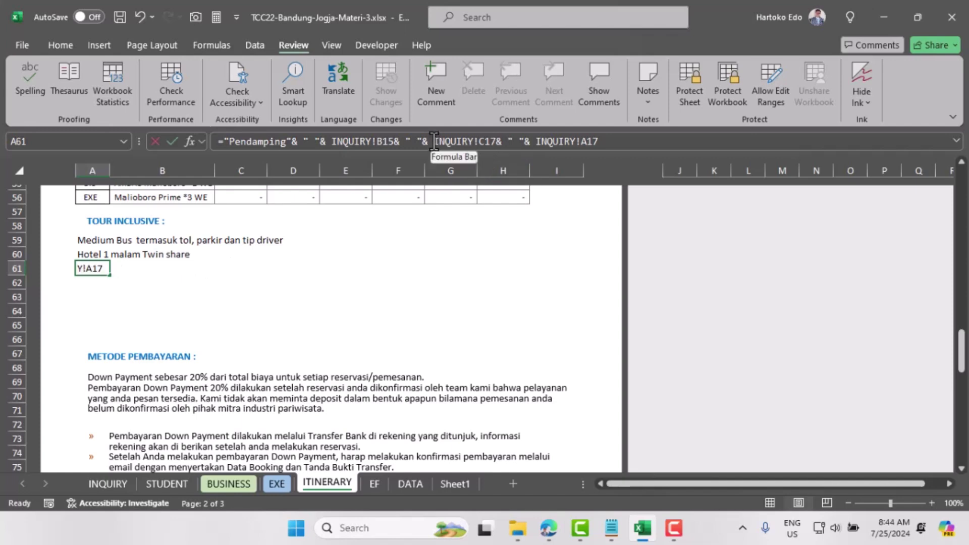
{"action": "left_click", "coordinate": [467, 141]}
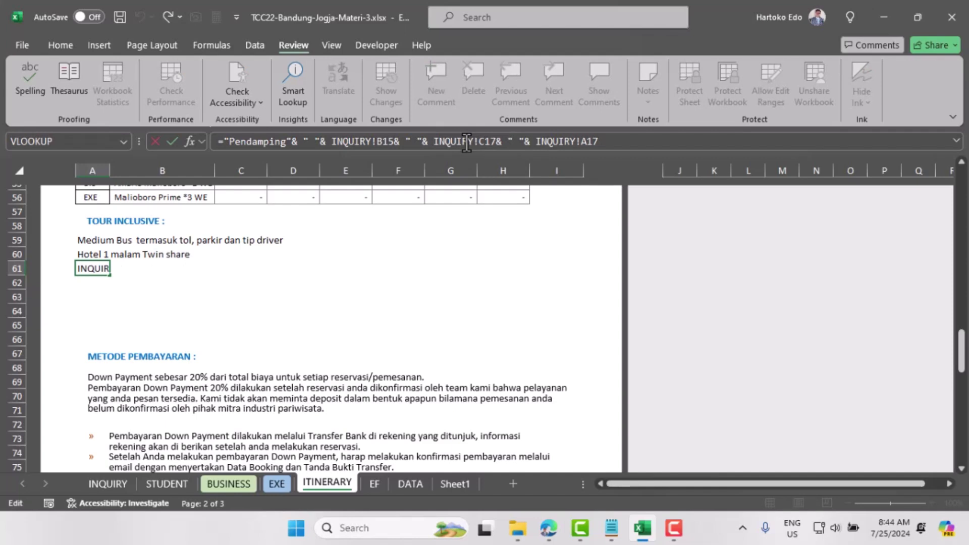
{"action": "type", "text": "\""}
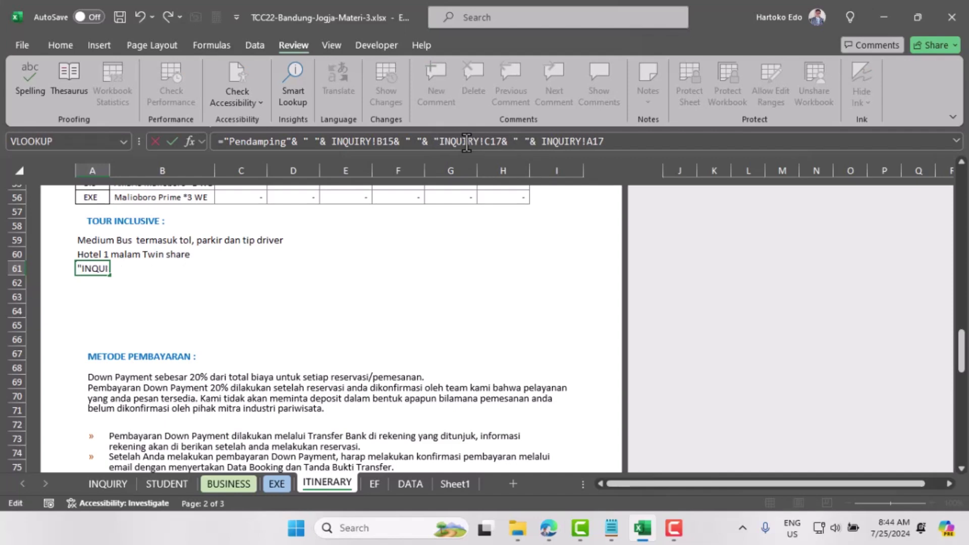
{"action": "type", "text": "dan"}
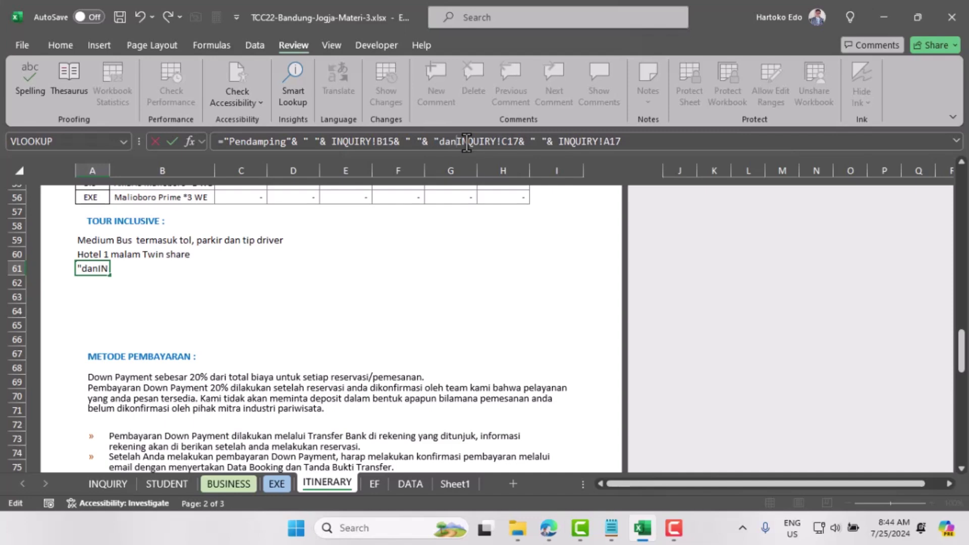
{"action": "type", "text": "\"&"}
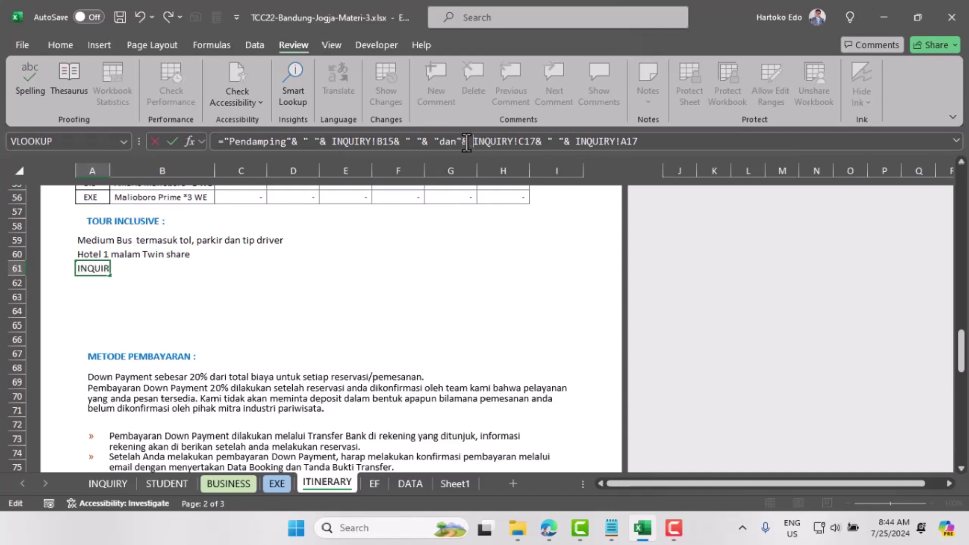
{"action": "key", "text": "Return"}
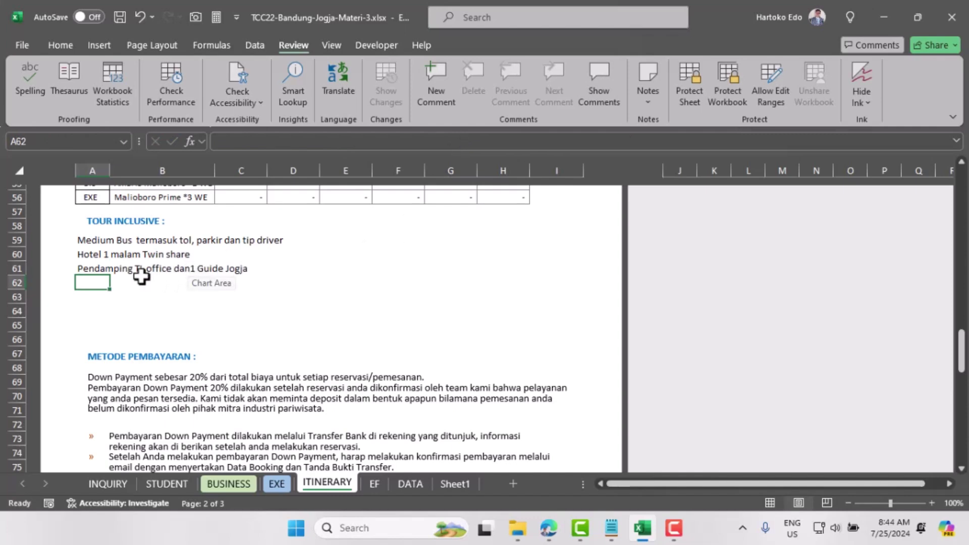
{"action": "left_click", "coordinate": [98, 268]}
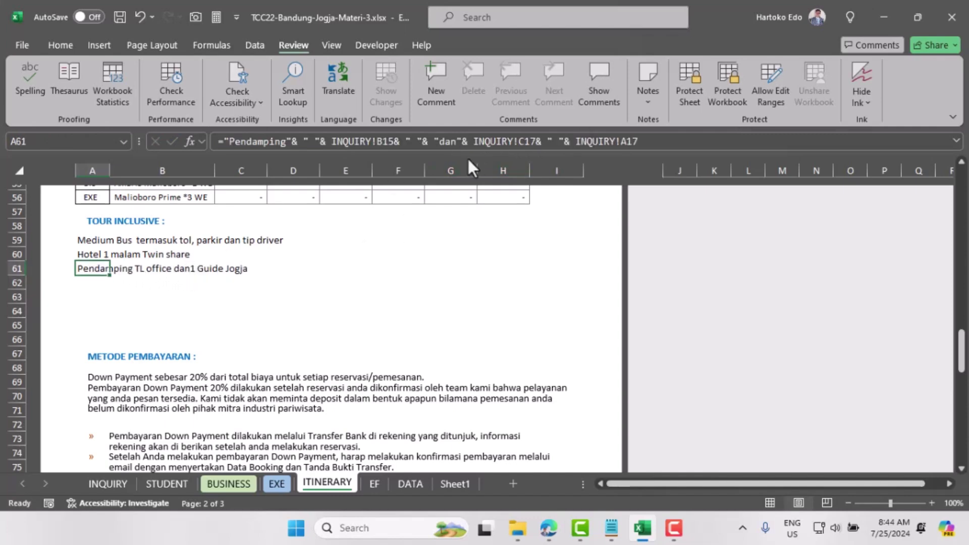
{"action": "left_click", "coordinate": [503, 136]}
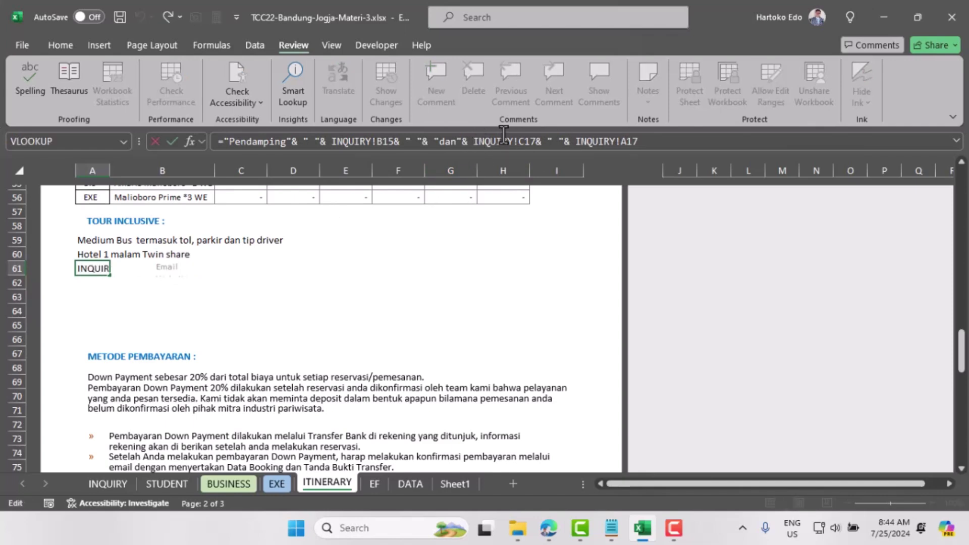
{"action": "type", "text": "\" \""}
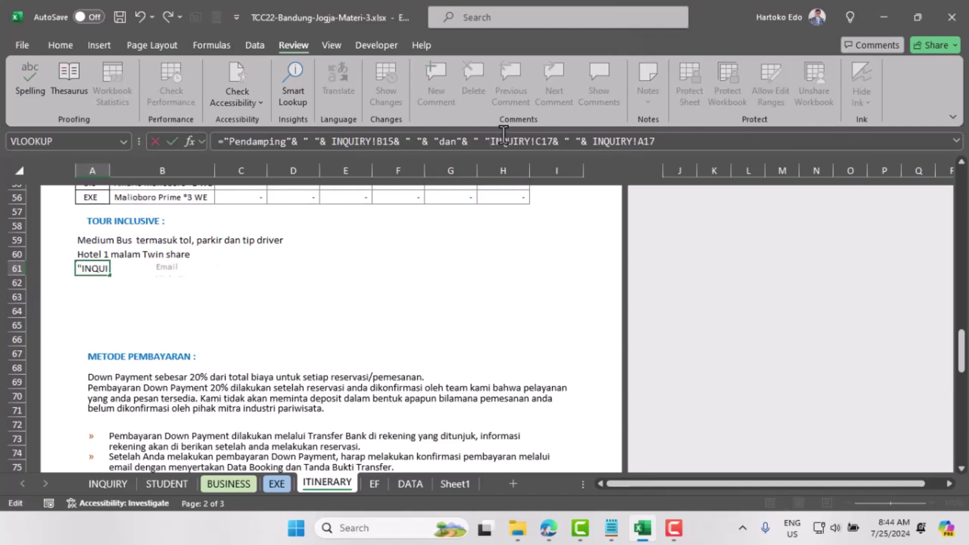
{"action": "type", "text": "&"}
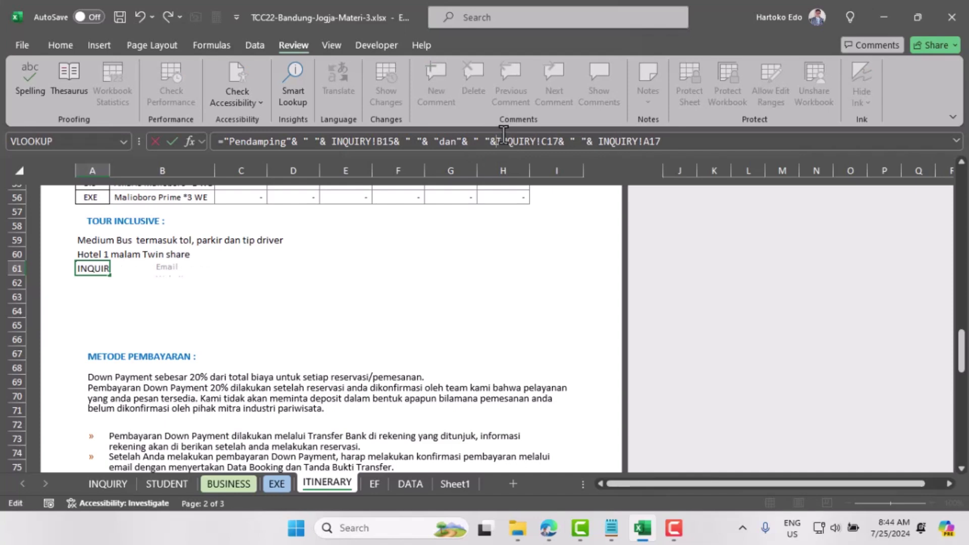
{"action": "key", "text": "Return"}
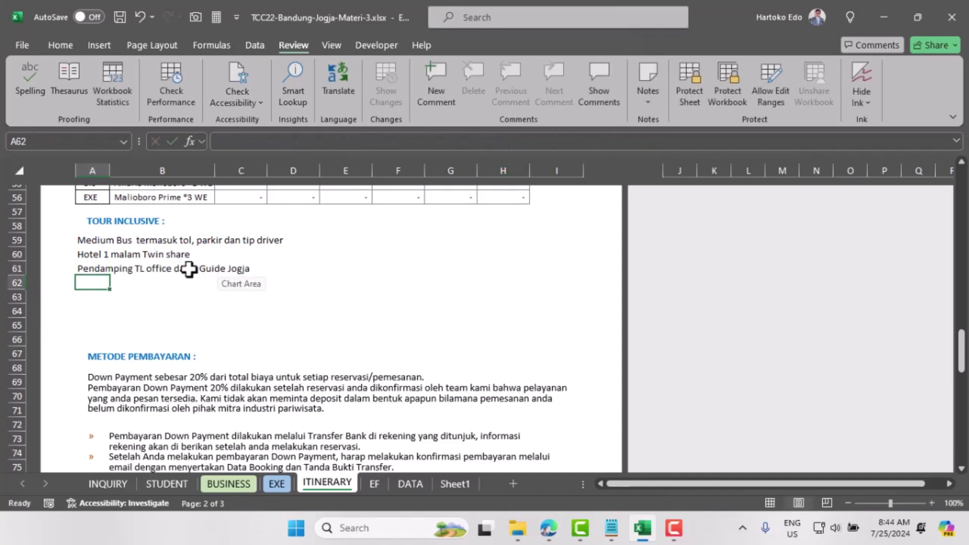
{"action": "left_click", "coordinate": [92, 269]}
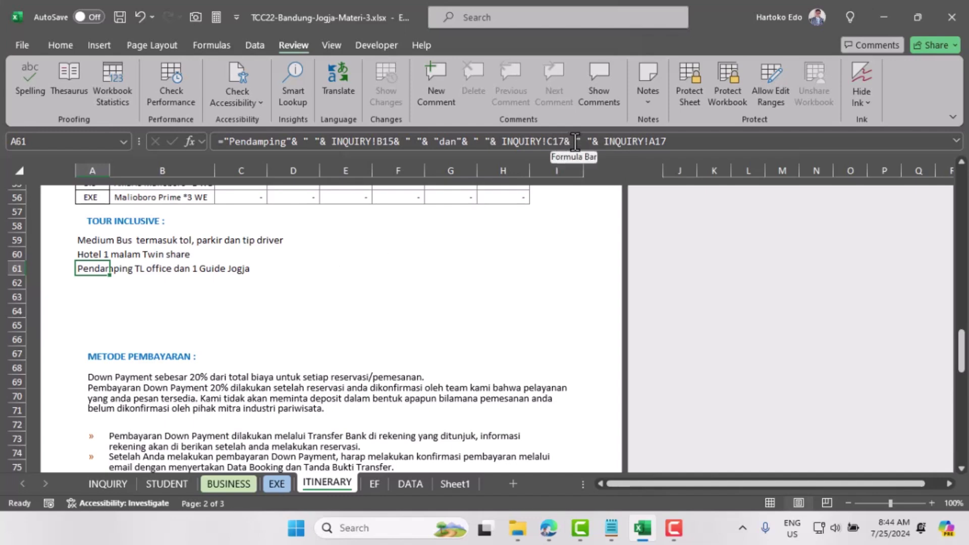
Step: Insert "orang" and a space before INQUIRY!A17 in A61's formula
{"action": "left_click", "coordinate": [602, 144]}
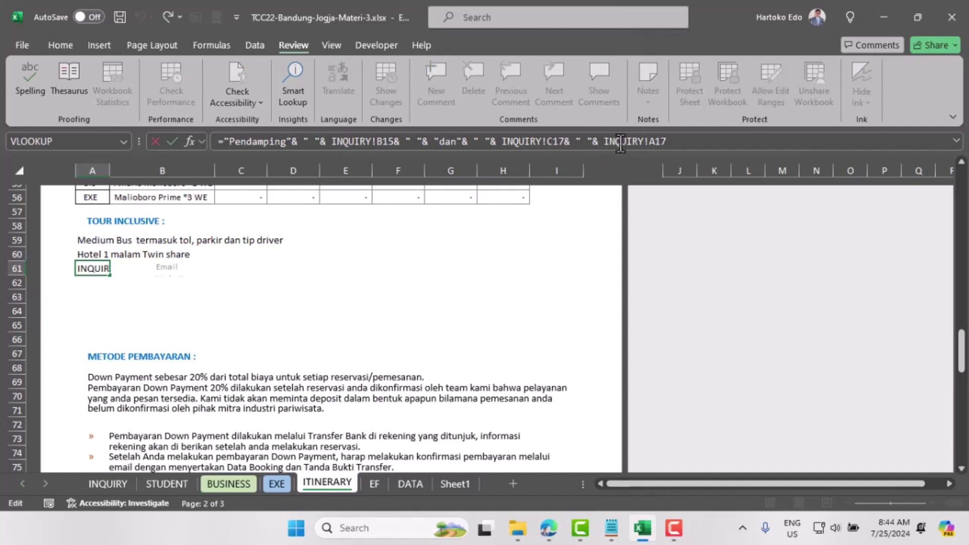
{"action": "type", "text": "\"orang"}
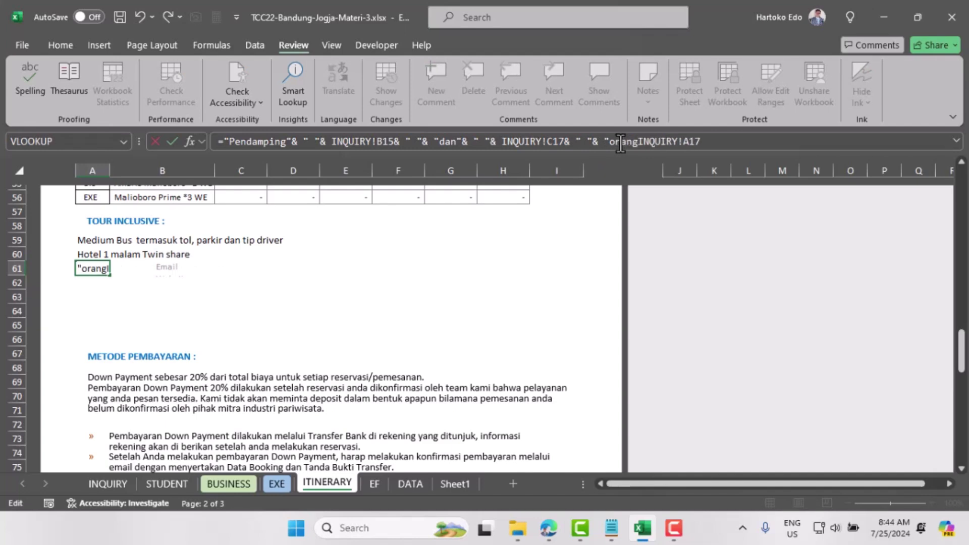
{"action": "type", "text": "\"&"}
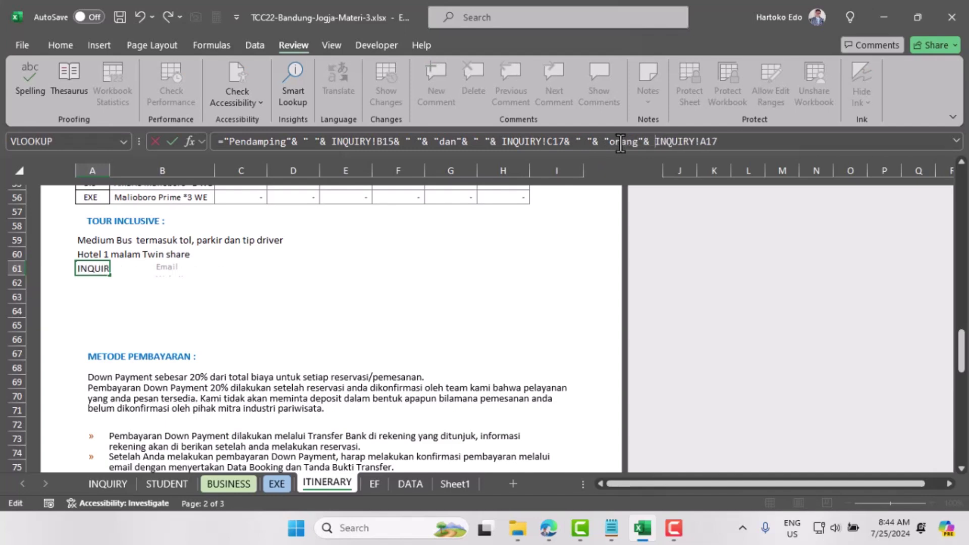
{"action": "key", "text": "Return"}
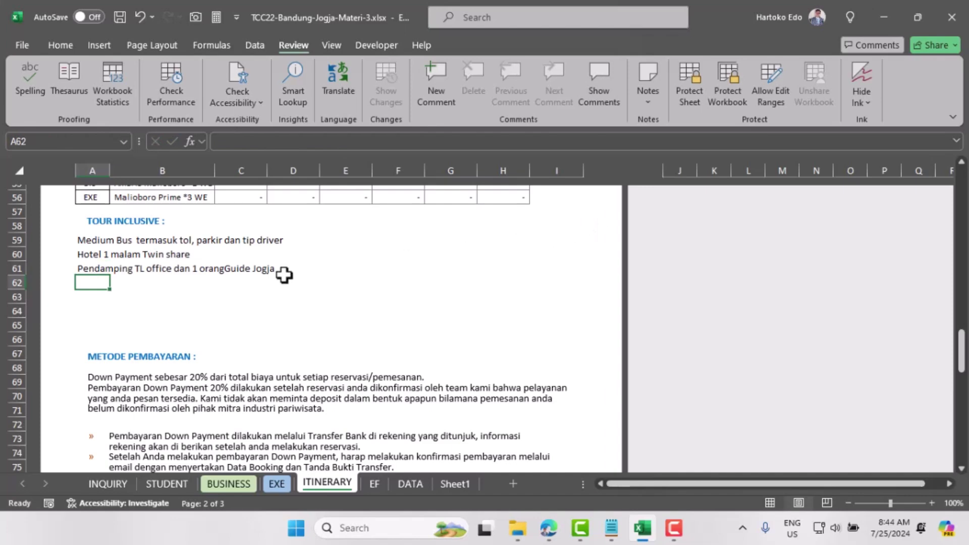
{"action": "left_click", "coordinate": [83, 268]}
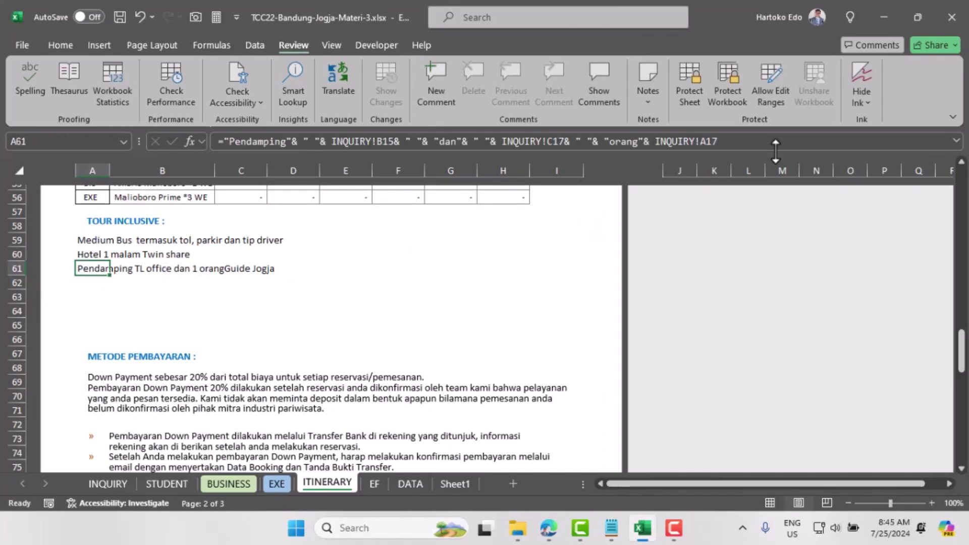
{"action": "left_click", "coordinate": [656, 141]}
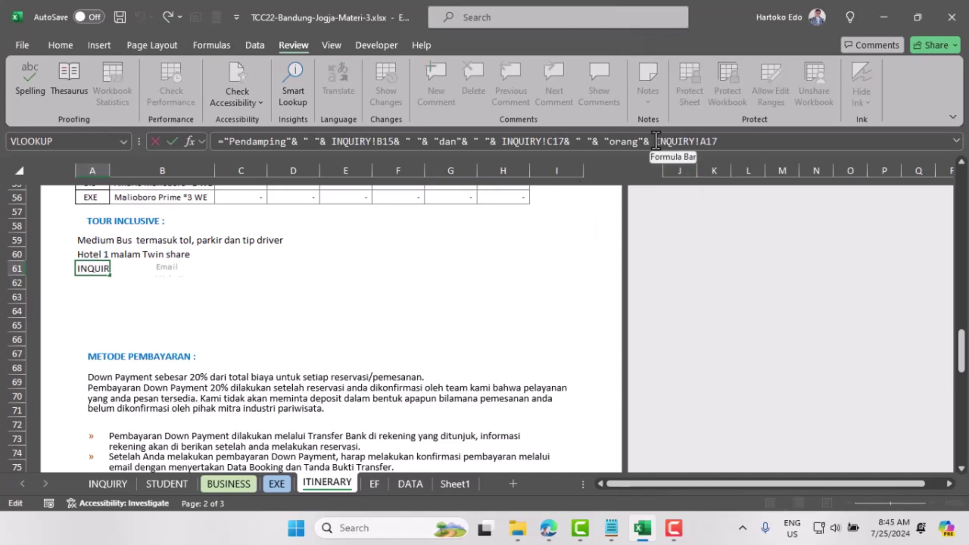
{"action": "type", "text": "\" \""}
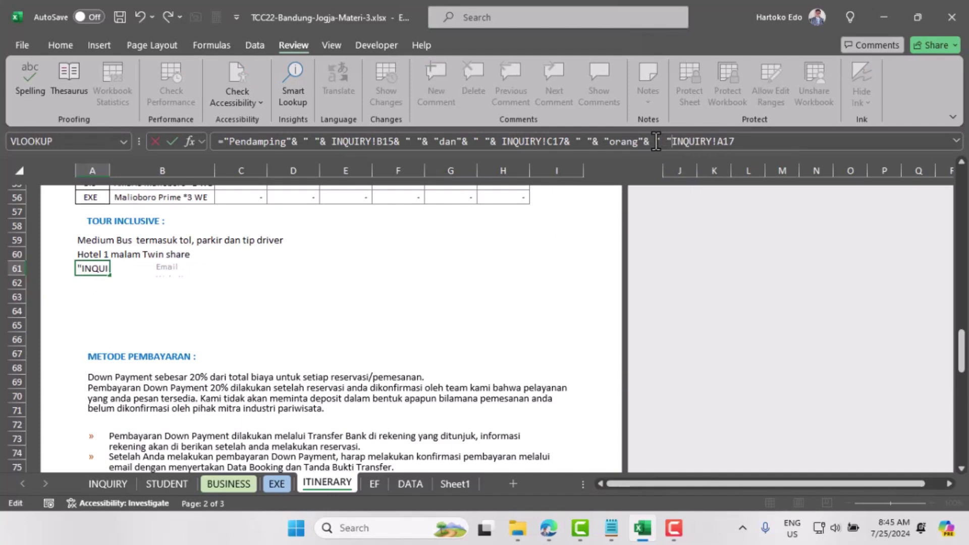
{"action": "type", "text": "&"}
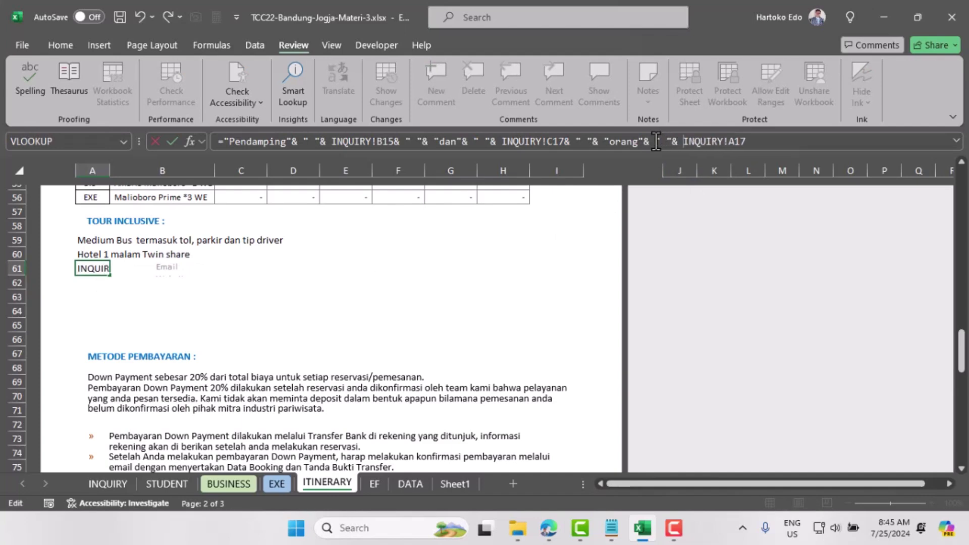
{"action": "key", "text": "Return"}
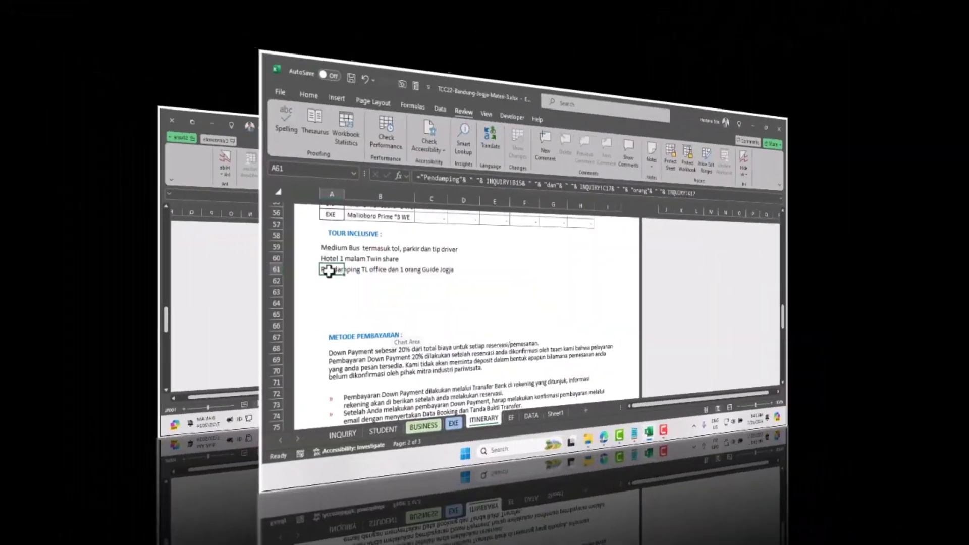
{"action": "left_click", "coordinate": [88, 269]}
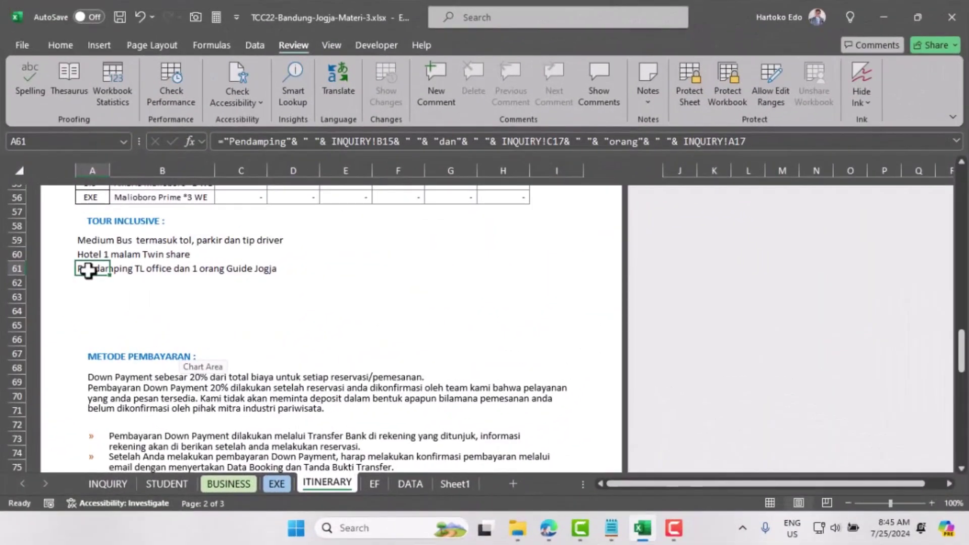
Step: Enter 'Tiket wisata sesuai program' in cell A62
{"action": "left_click", "coordinate": [89, 284]}
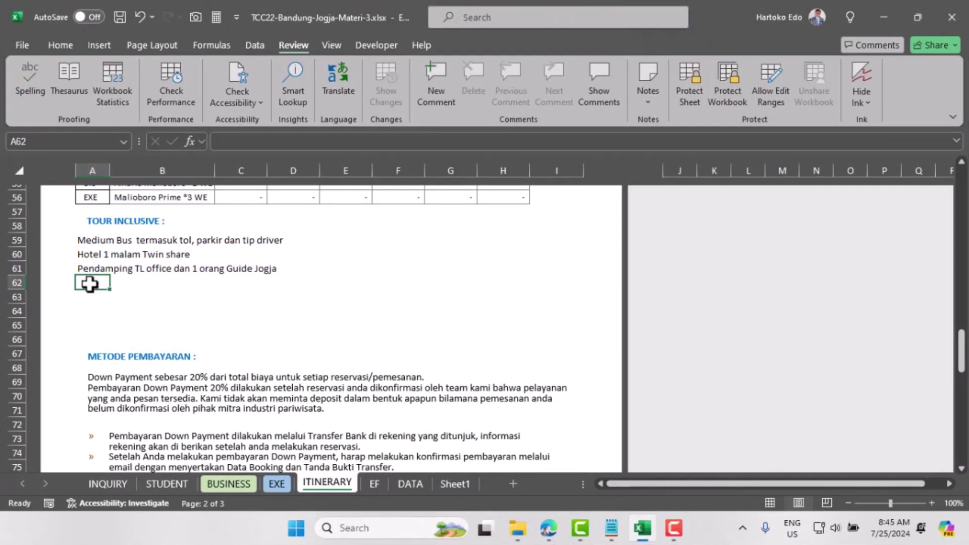
{"action": "type", "text": "Tke"}
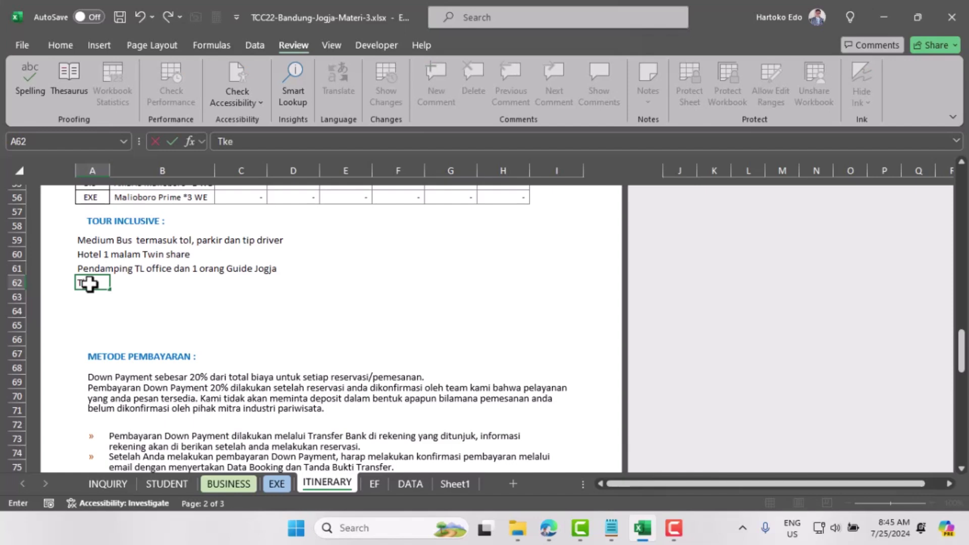
{"action": "key", "text": "BackSpace"}
{"action": "key", "text": "BackSpace"}
{"action": "type", "text": "iket wisata se"}
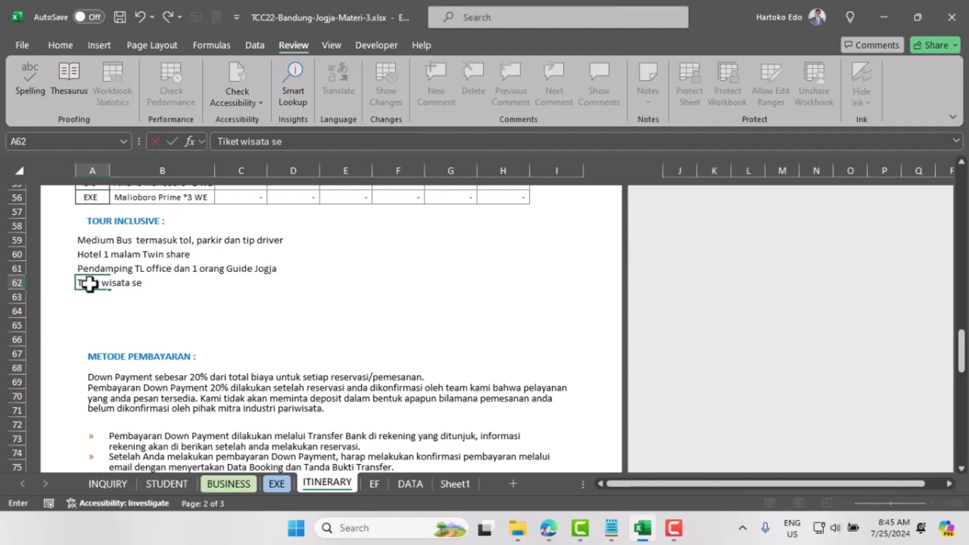
{"action": "type", "text": "suai program"}
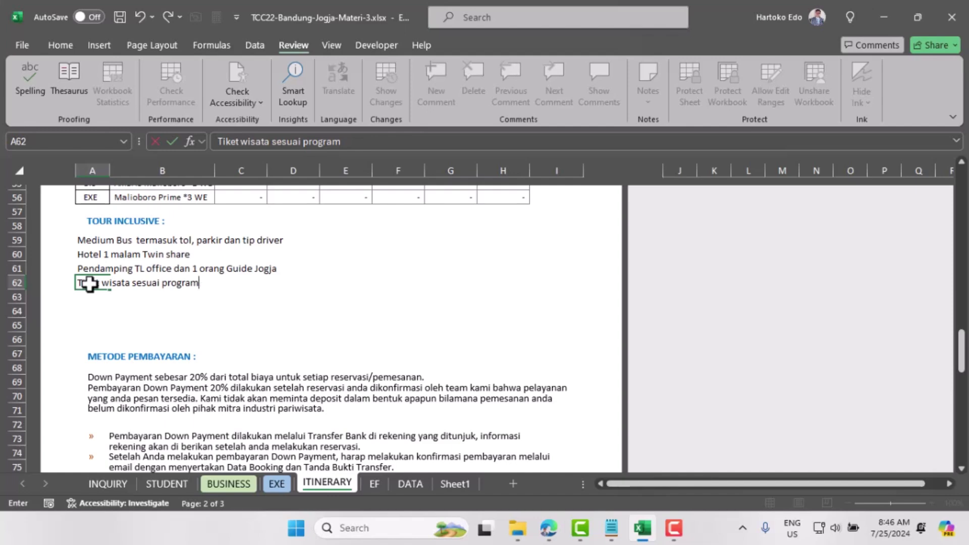
{"action": "key", "text": "Return"}
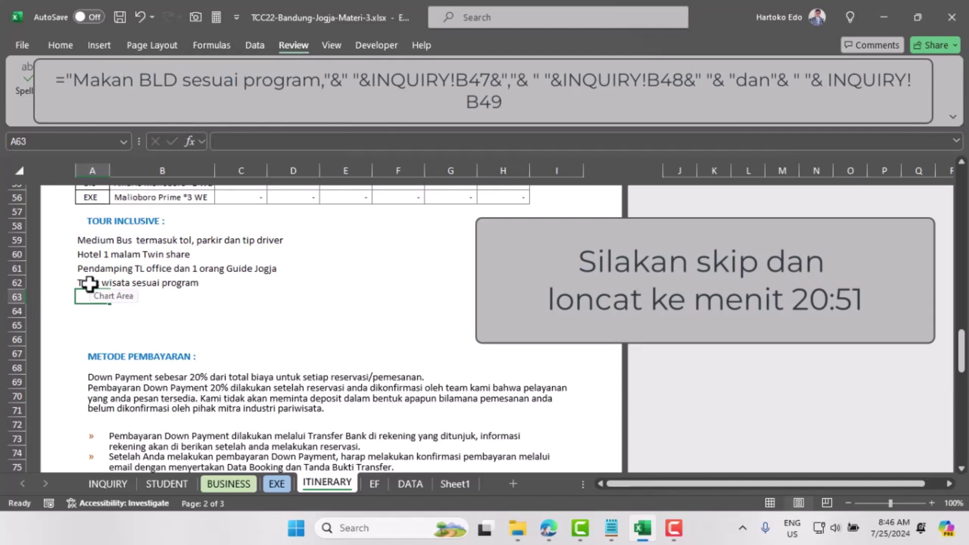
Step: Begin A63's formula with ="makan BLD sesuai program"& " "&
{"action": "type", "text": "=\"makan"}
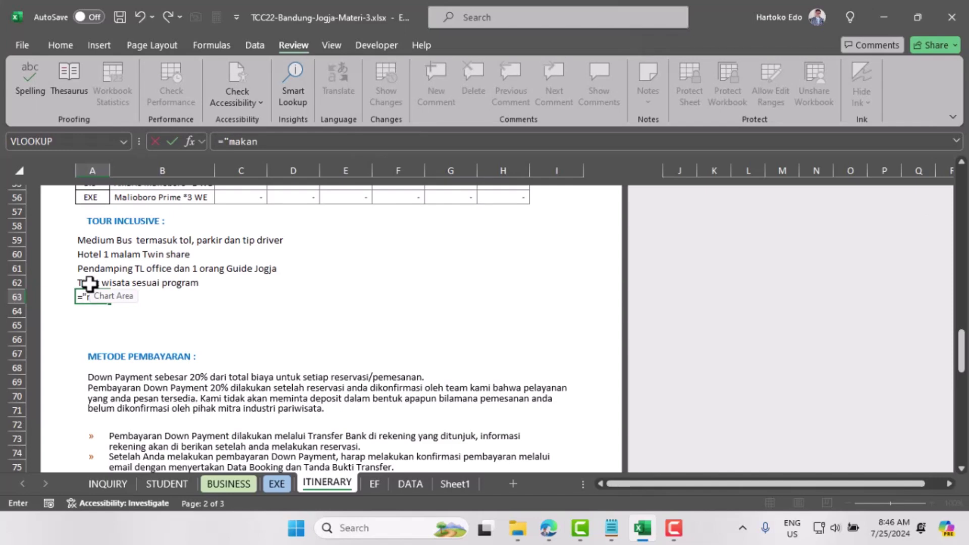
{"action": "type", "text": " BLD sesuai pr"}
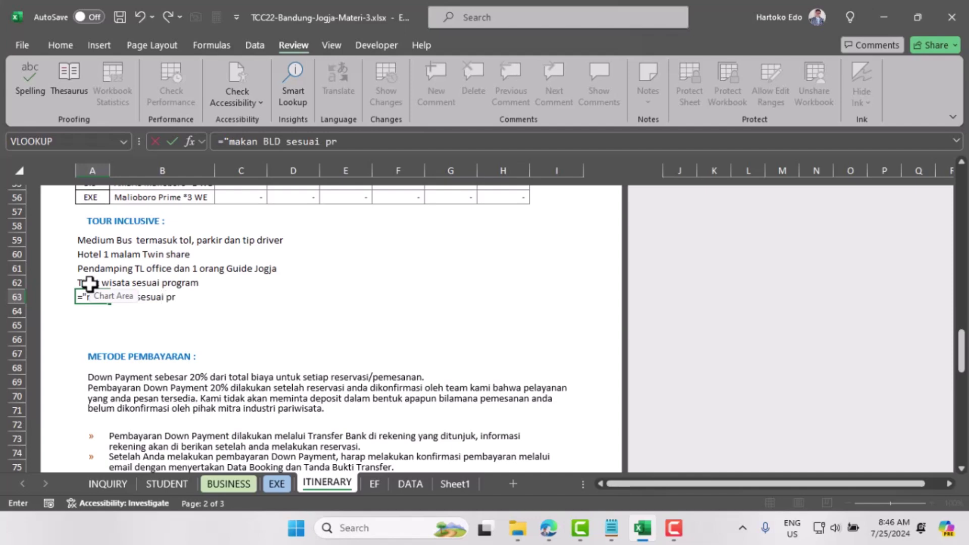
{"action": "type", "text": "ogram\"& "}
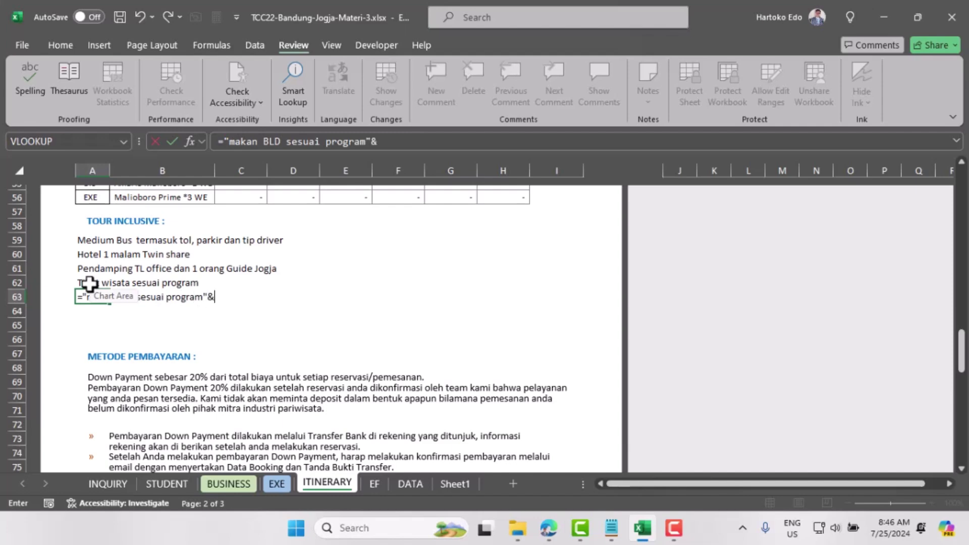
{"action": "type", "text": "\" \"&"}
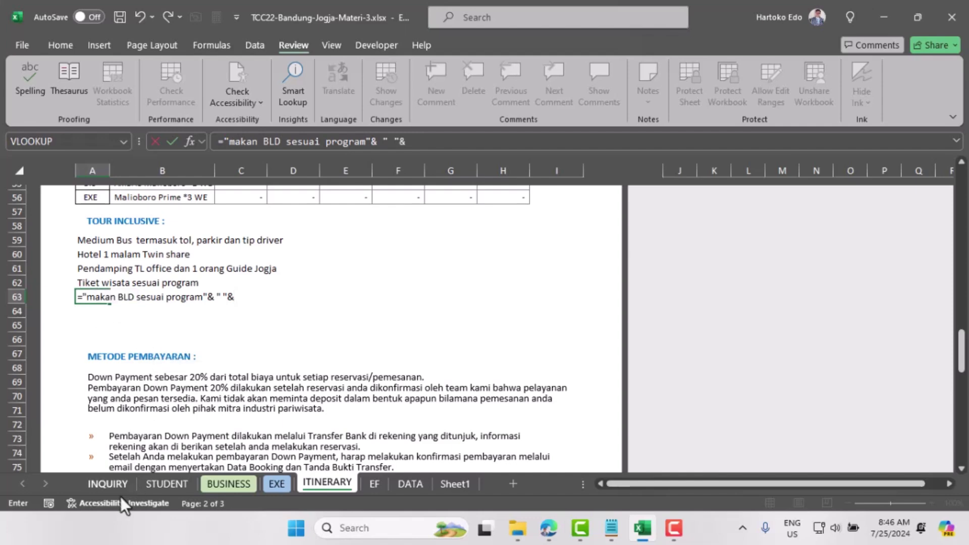
Step: Finish A63's formula with a reference to INQUIRY!B47 (Refreshment)
{"action": "left_click", "coordinate": [107, 484]}
{"action": "scroll", "coordinate": [209, 390], "scroll_direction": "down", "scroll_amount": 4}
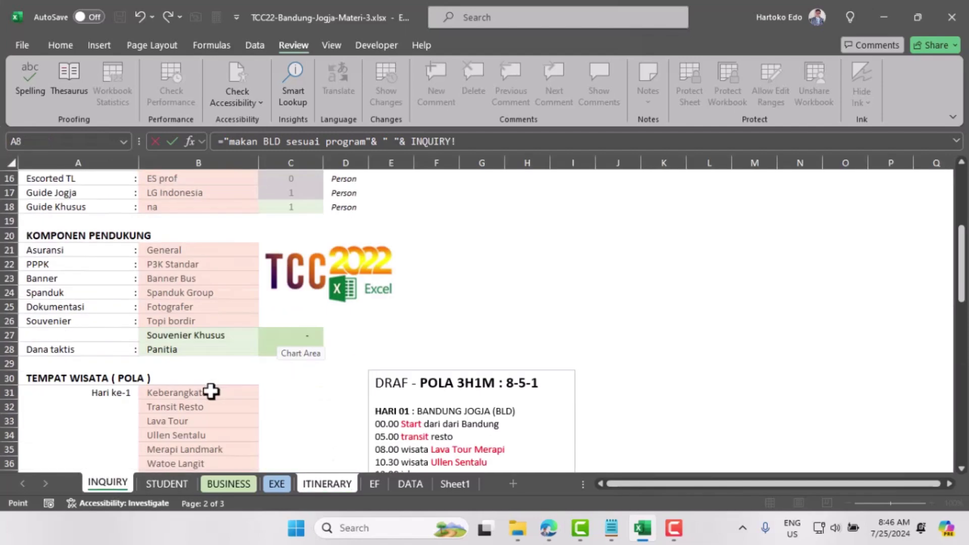
{"action": "scroll", "coordinate": [205, 371], "scroll_direction": "down", "scroll_amount": 4}
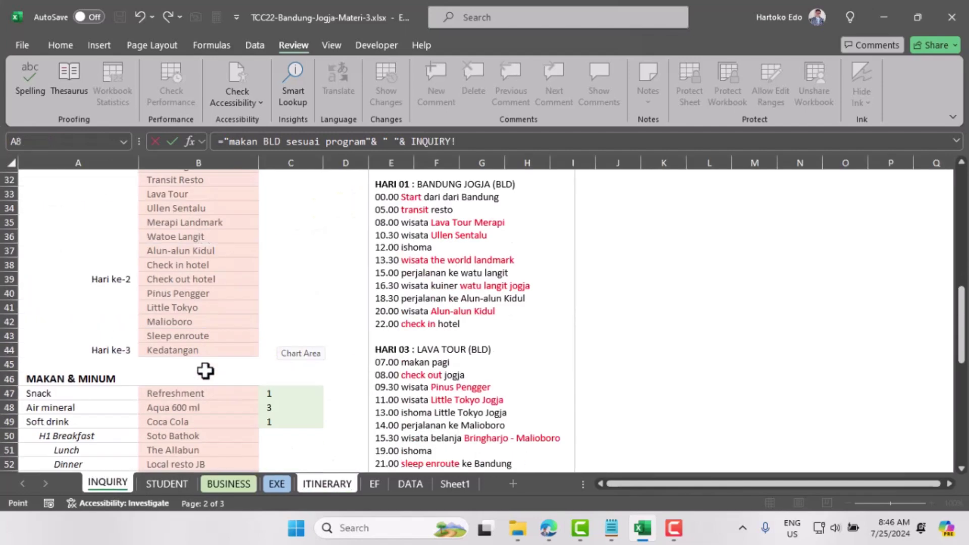
{"action": "left_click", "coordinate": [190, 394]}
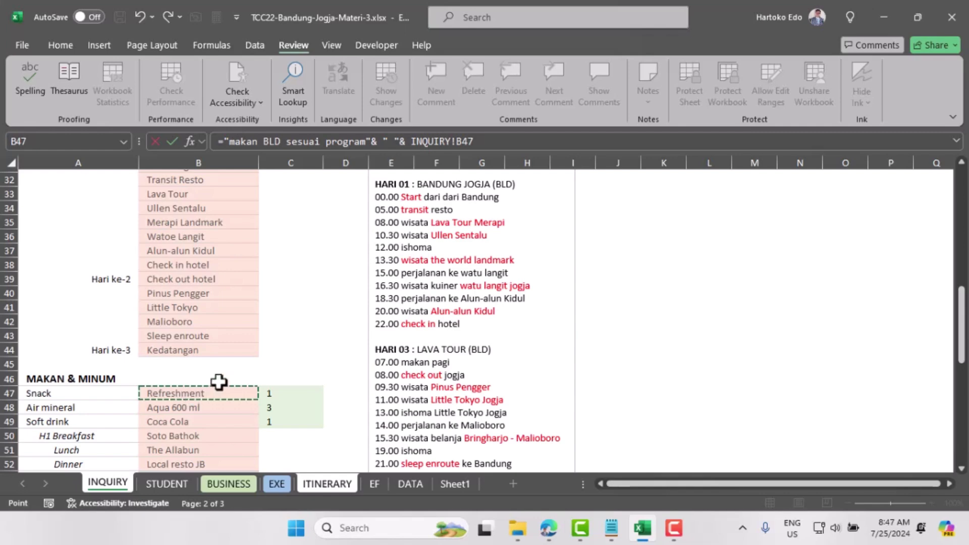
{"action": "key", "text": "Return"}
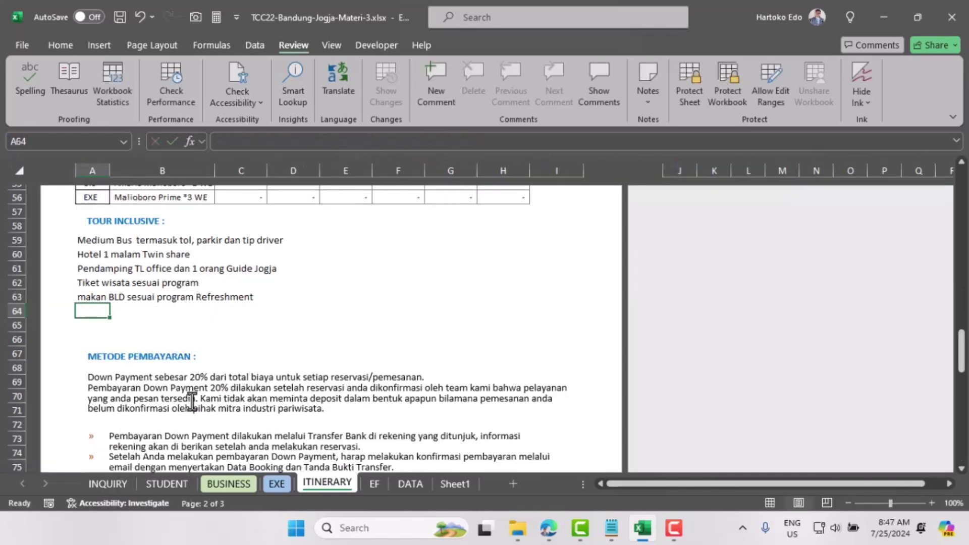
Step: Capitalize 'Makan' in A63 and append a space plus INQUIRY!B48 (Aqua 600 ml)
{"action": "left_click", "coordinate": [86, 296]}
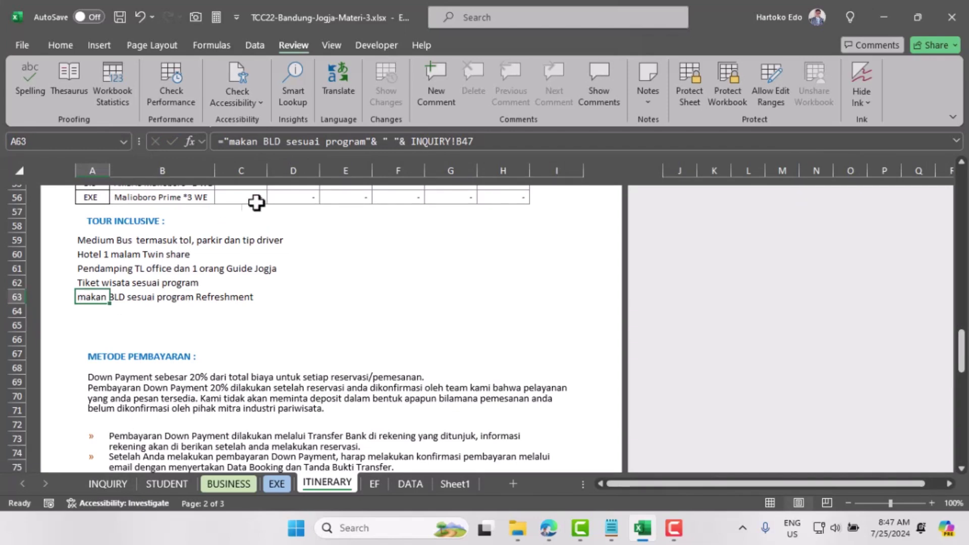
{"action": "left_click", "coordinate": [237, 141]}
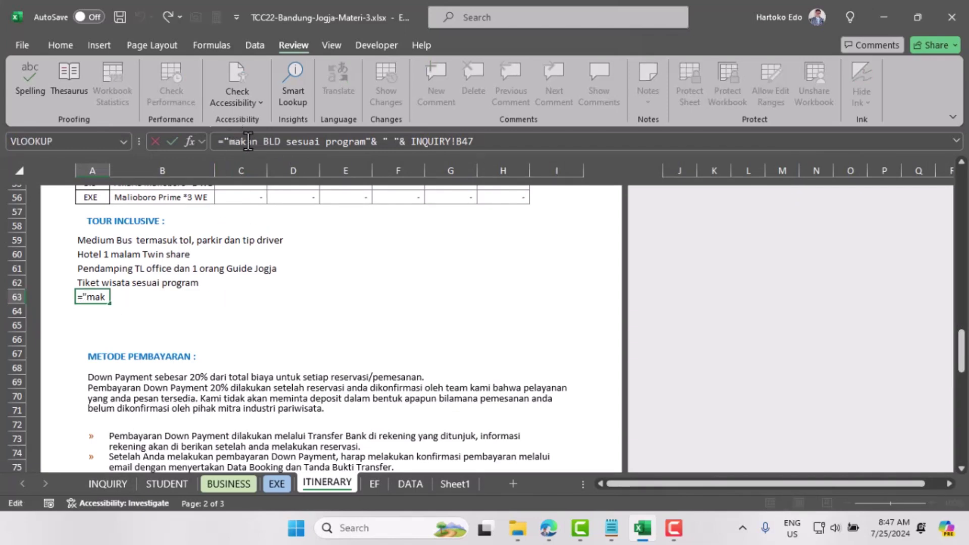
{"action": "key", "text": "BackSpace"}
{"action": "type", "text": "M"}
{"action": "left_click", "coordinate": [489, 141]}
{"action": "type", "text": "& \" \"&"}
{"action": "left_click", "coordinate": [109, 485]}
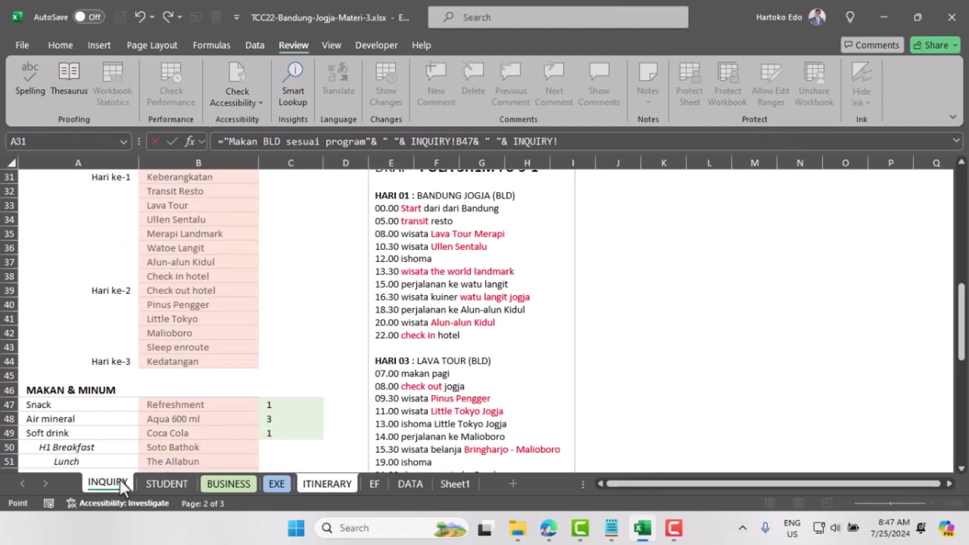
{"action": "left_click", "coordinate": [177, 422]}
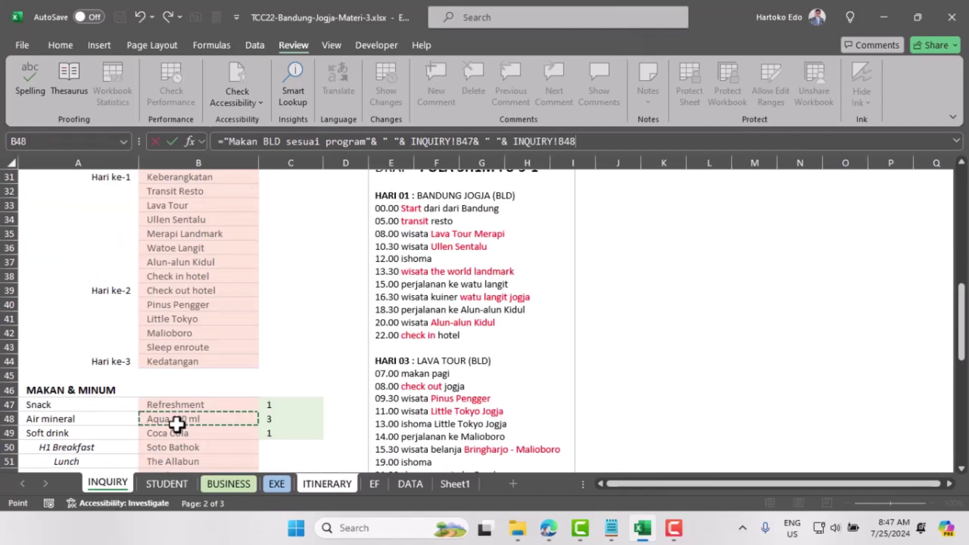
{"action": "key", "text": "Return"}
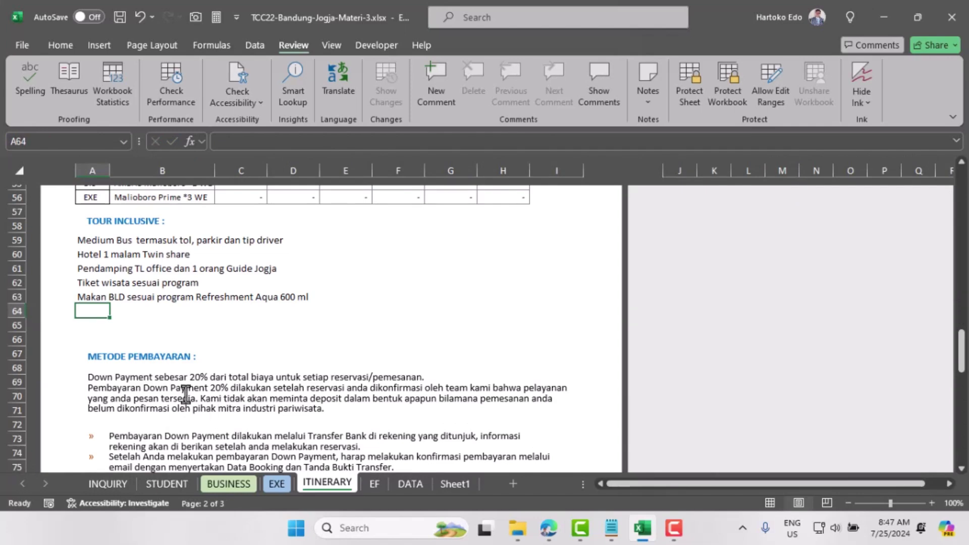
Step: Add a comma after 'program' in A63 and append a space plus INQUIRY!B49 (Coca Cola)
{"action": "left_click", "coordinate": [89, 298]}
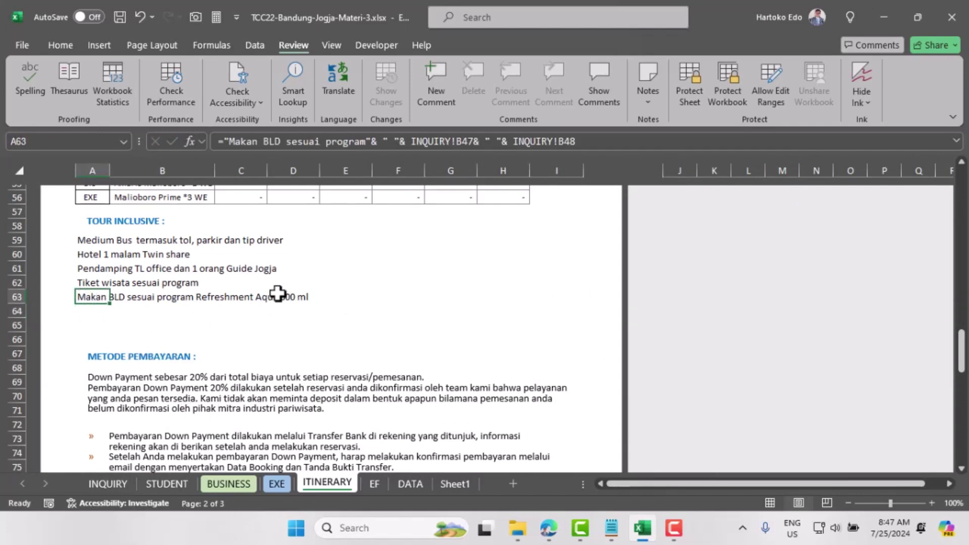
{"action": "left_click", "coordinate": [365, 141]}
{"action": "type", "text": ","}
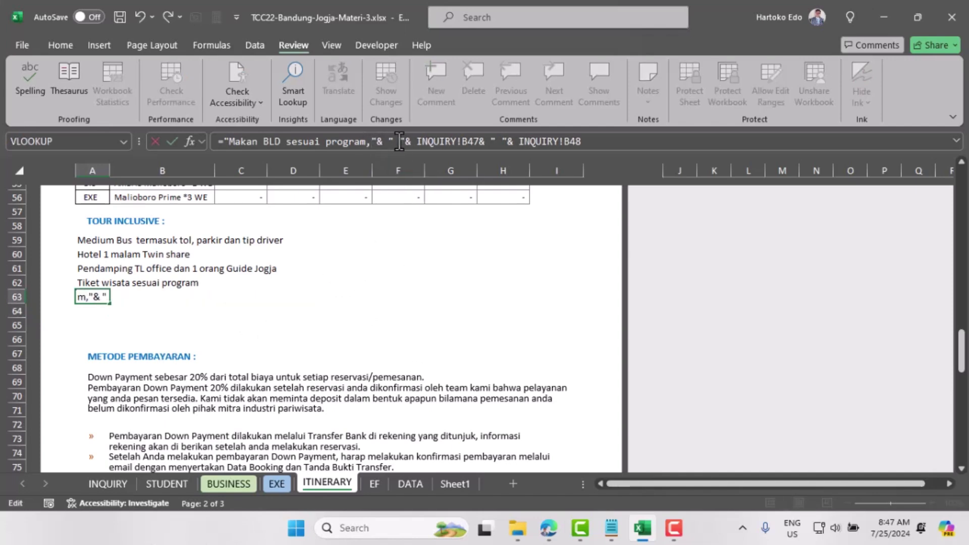
{"action": "left_click", "coordinate": [593, 141]}
{"action": "type", "text": "& \" \"&"}
{"action": "left_click", "coordinate": [103, 484]}
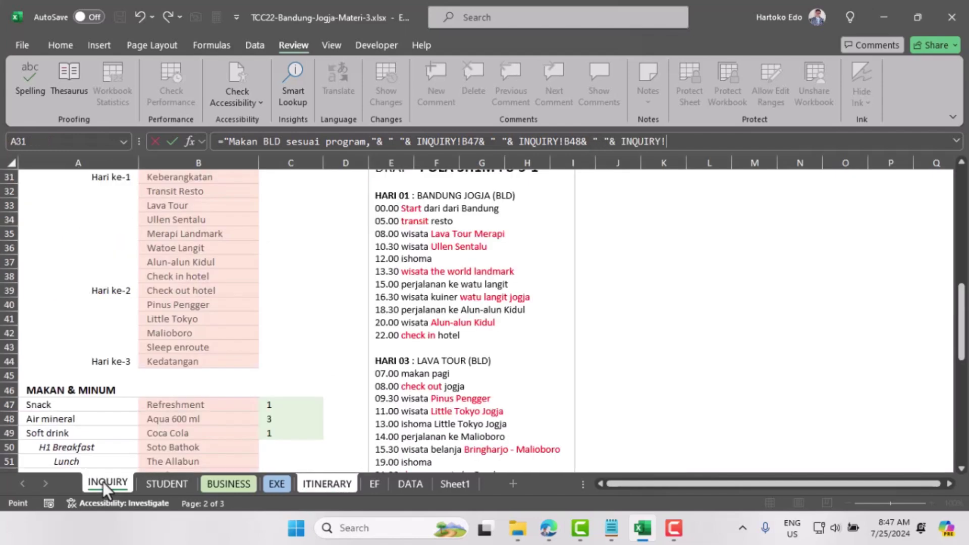
{"action": "left_click", "coordinate": [173, 433]}
{"action": "key", "text": "Return"}
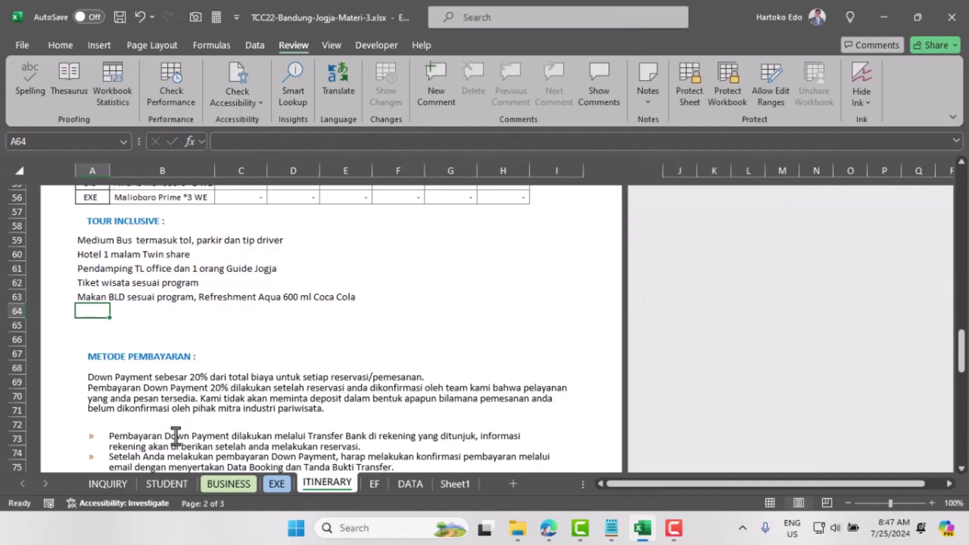
Step: Add a comma after the B47 reference in A63, accepting Excel's formula correction
{"action": "left_click", "coordinate": [93, 296]}
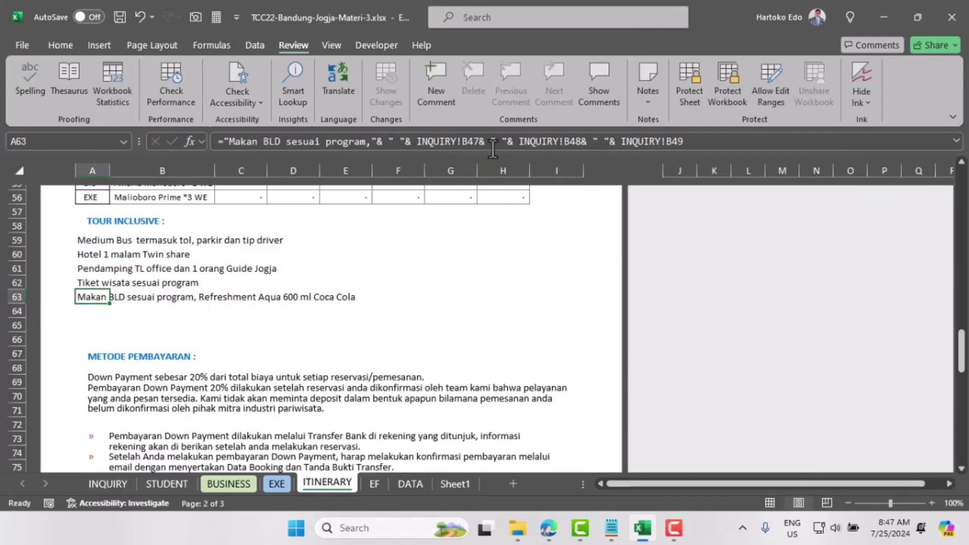
{"action": "left_click", "coordinate": [477, 141]}
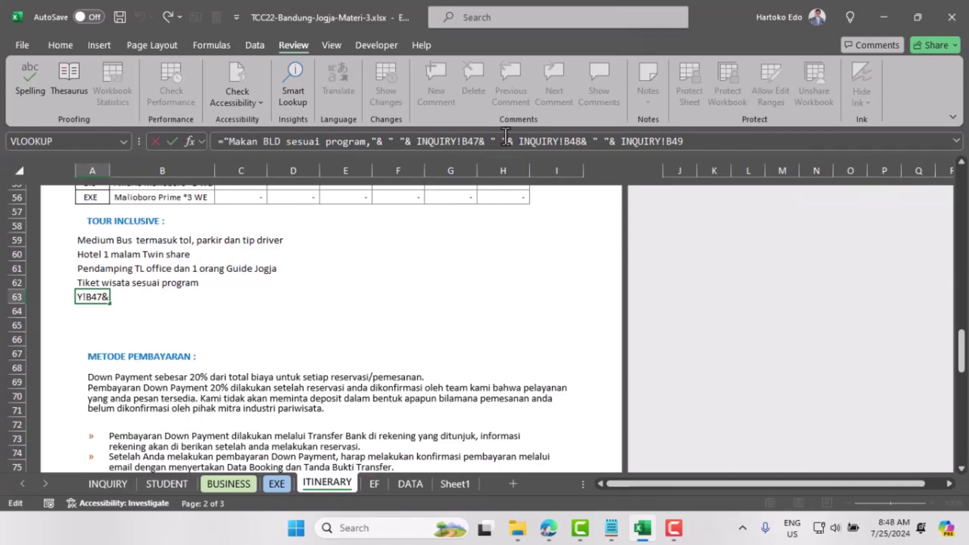
{"action": "type", "text": ","}
{"action": "key", "text": "Return"}
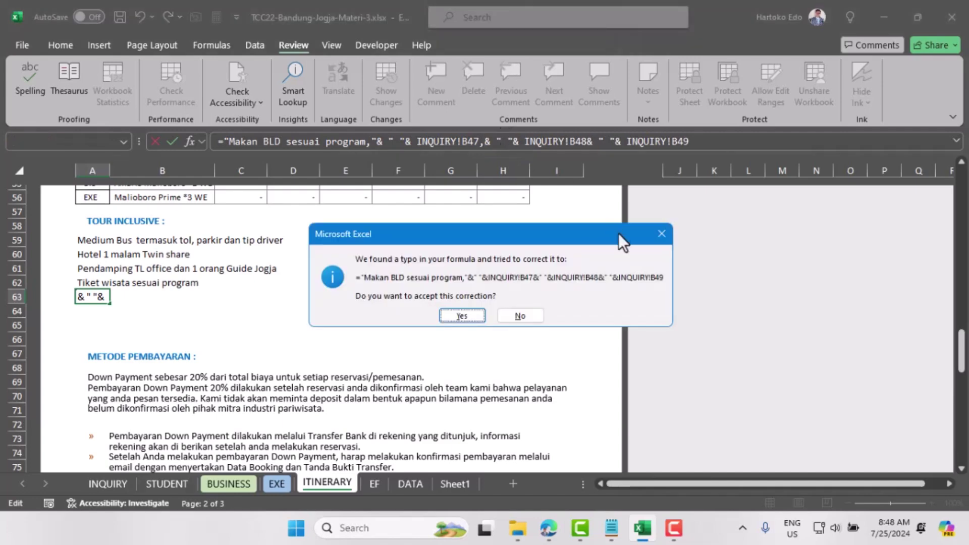
{"action": "left_click", "coordinate": [473, 318]}
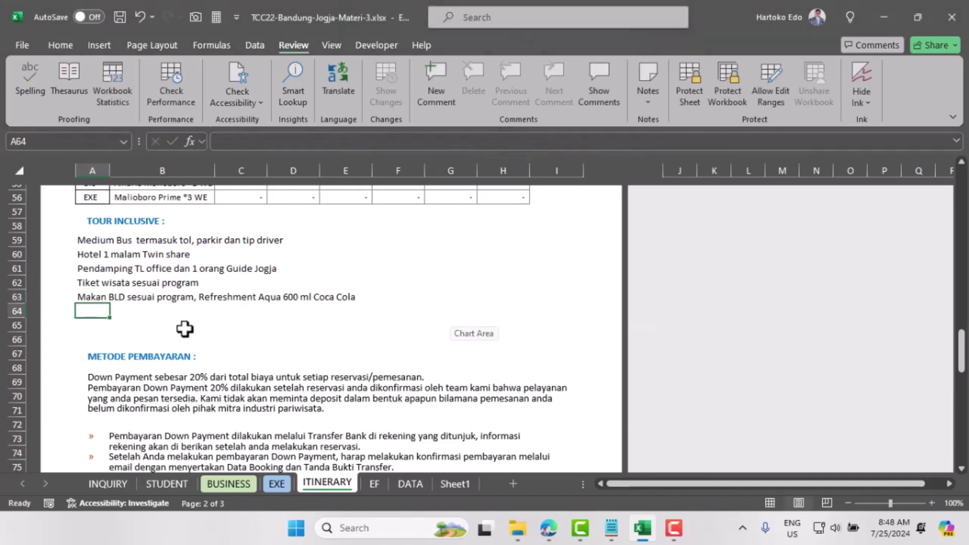
{"action": "left_click", "coordinate": [87, 298]}
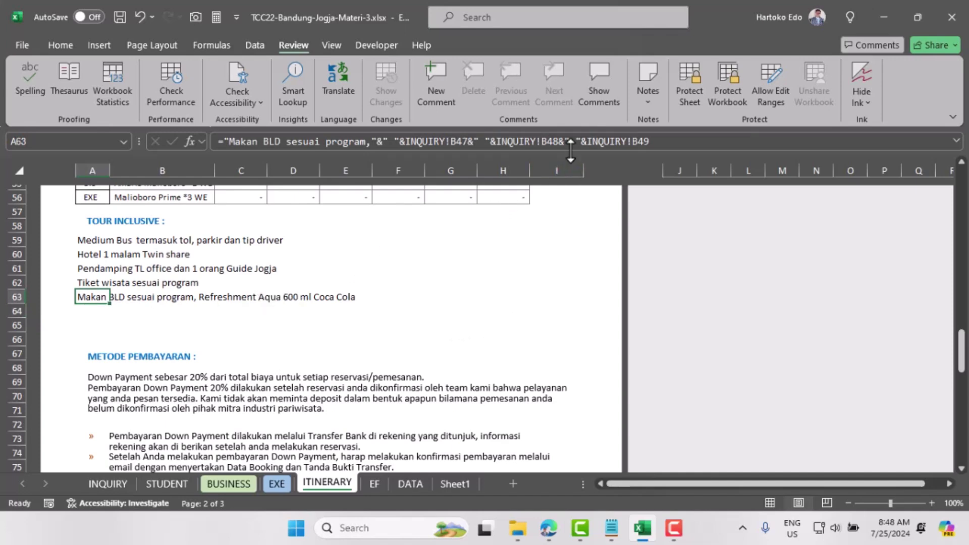
Step: Replace the space after B47 with ", " so 'Refreshment,' is comma-separated
{"action": "left_click", "coordinate": [480, 139]}
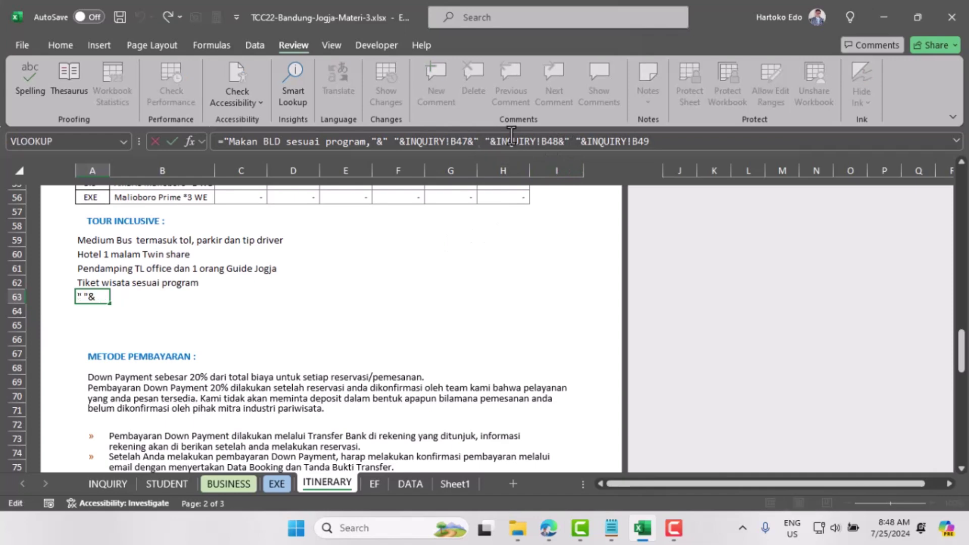
{"action": "key", "text": "Delete"}
{"action": "type", "text": ","}
{"action": "key", "text": "Right"}
{"action": "key", "text": "Right"}
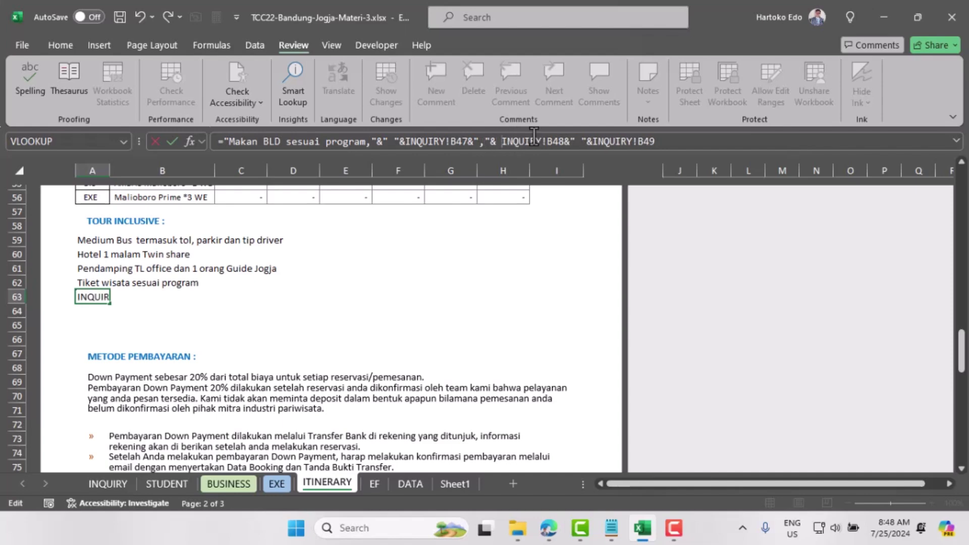
{"action": "type", "text": "\" \""}
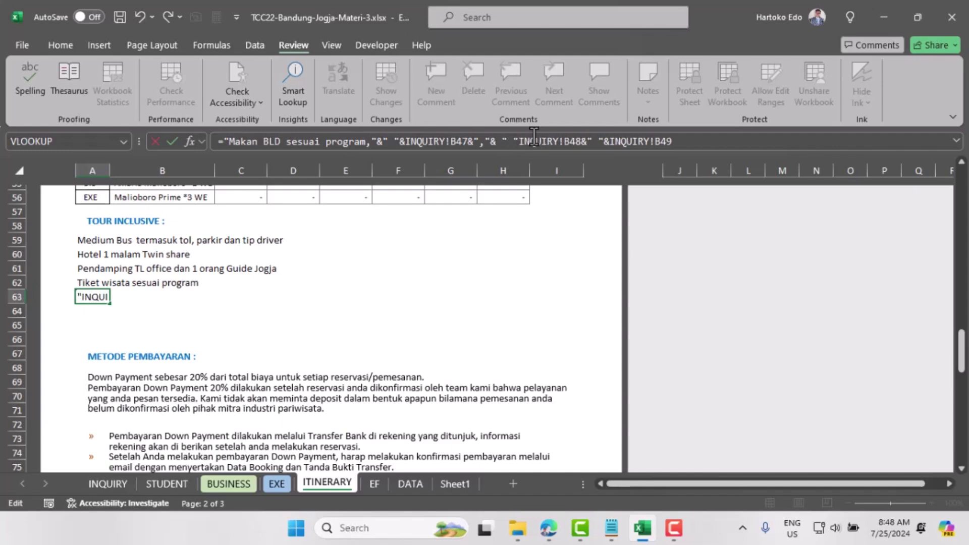
{"action": "type", "text": "&"}
{"action": "key", "text": "Return"}
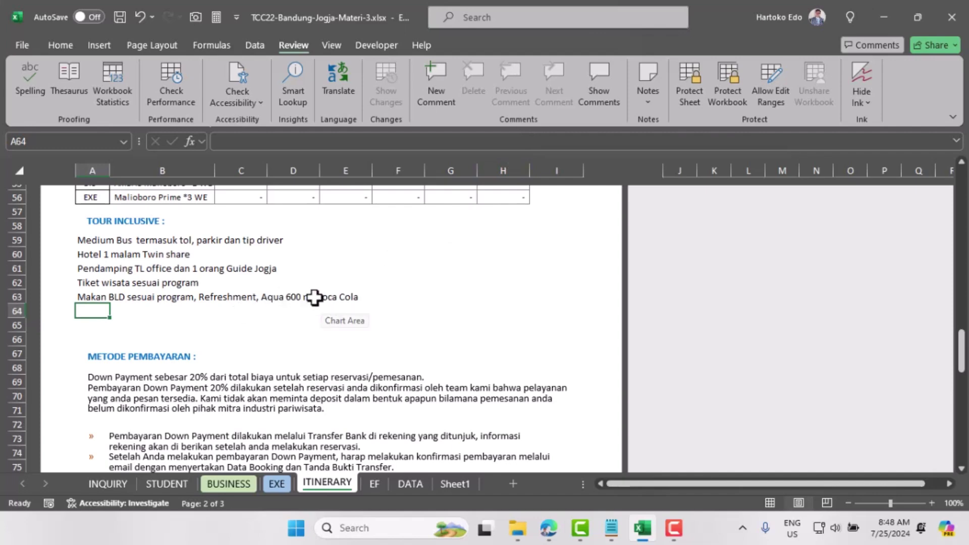
{"action": "left_click", "coordinate": [95, 296]}
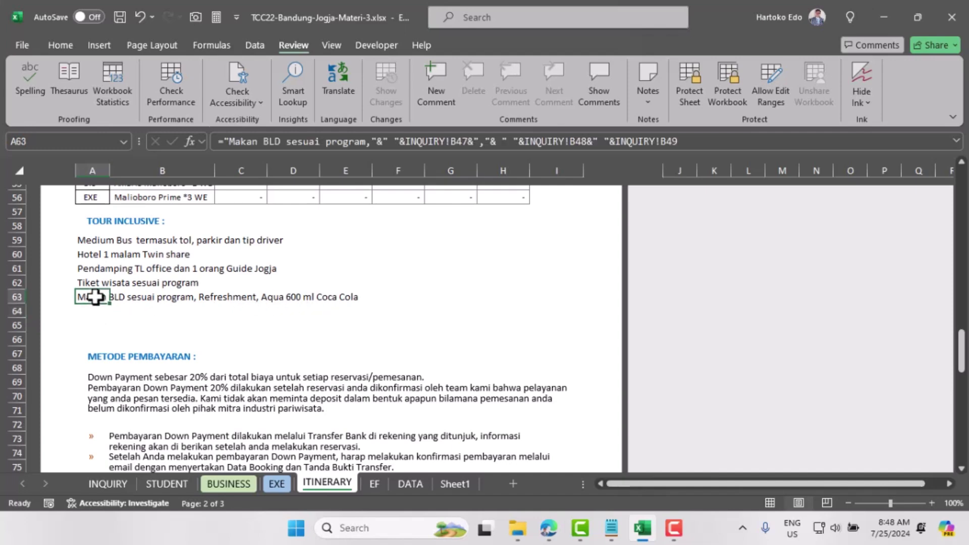
Step: Insert "dan" and a space before the INQUIRY!B49 reference in A63
{"action": "left_click", "coordinate": [618, 142]}
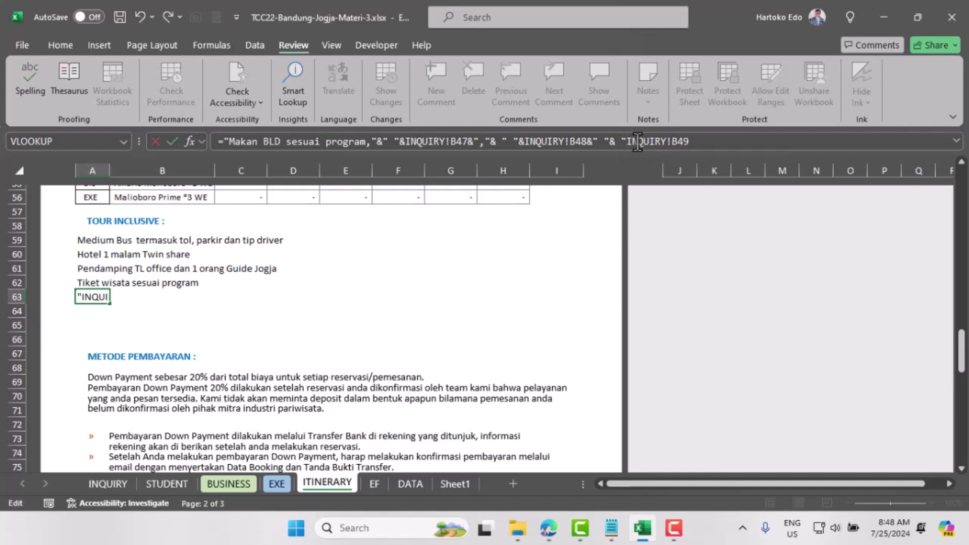
{"action": "type", "text": "\"dan\"&"}
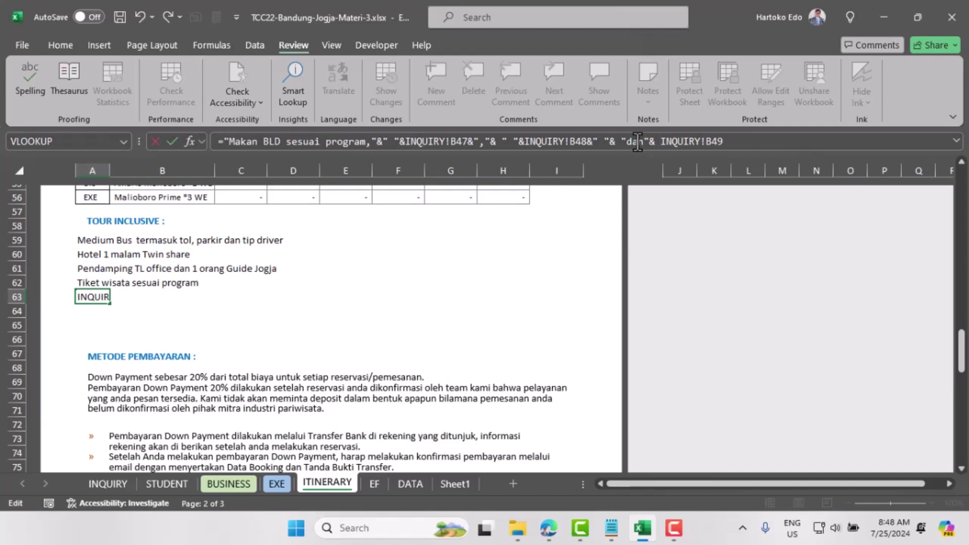
{"action": "type", "text": " \" \"&"}
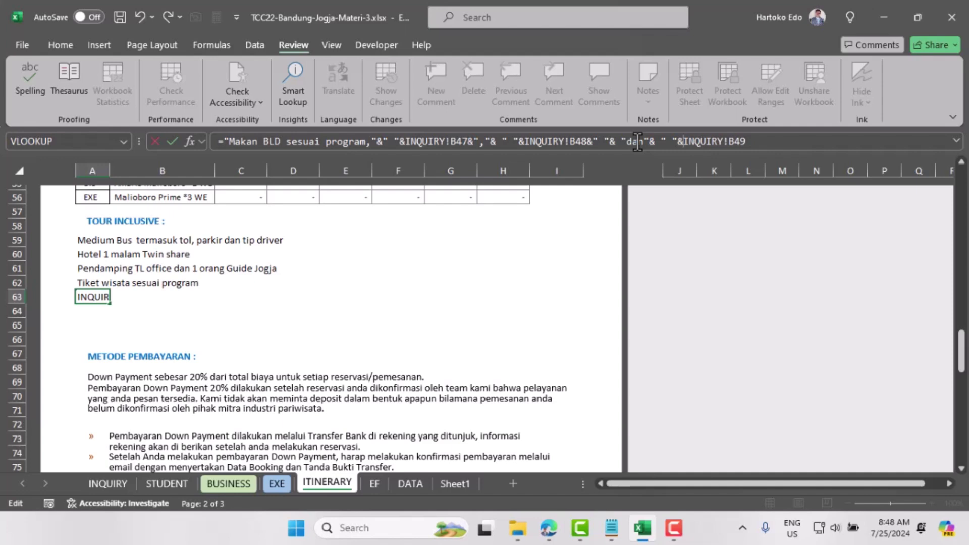
{"action": "key", "text": "Return"}
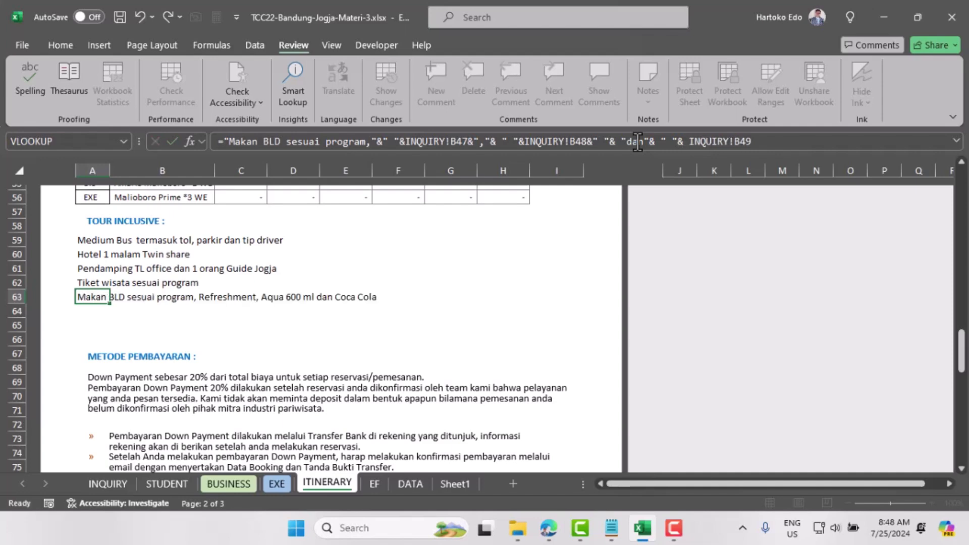
{"action": "left_click", "coordinate": [94, 298]}
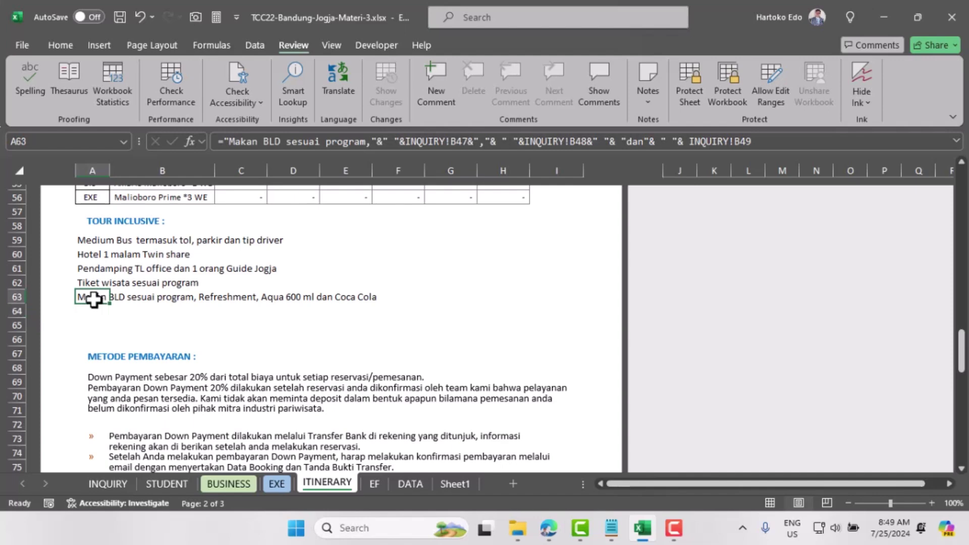
{"action": "left_click", "coordinate": [89, 311]}
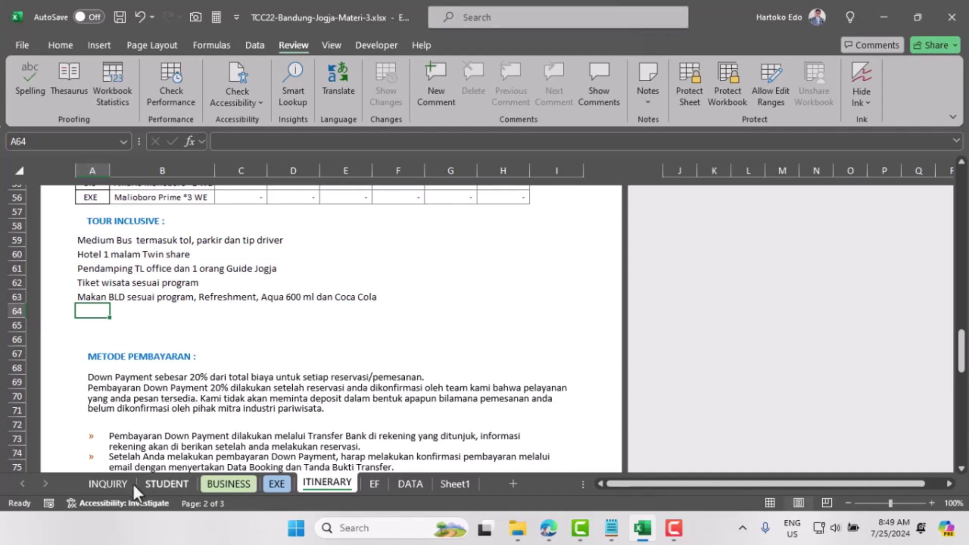
{"action": "left_click", "coordinate": [112, 483]}
{"action": "scroll", "coordinate": [180, 337], "scroll_direction": "down", "scroll_amount": 3}
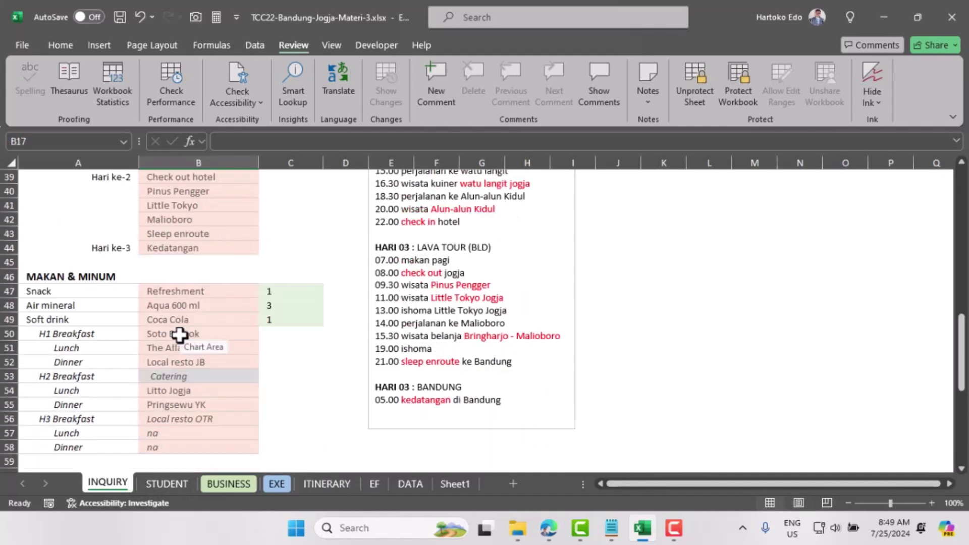
{"action": "scroll", "coordinate": [180, 336], "scroll_direction": "down", "scroll_amount": 3}
{"action": "scroll", "coordinate": [180, 335], "scroll_direction": "down", "scroll_amount": 1}
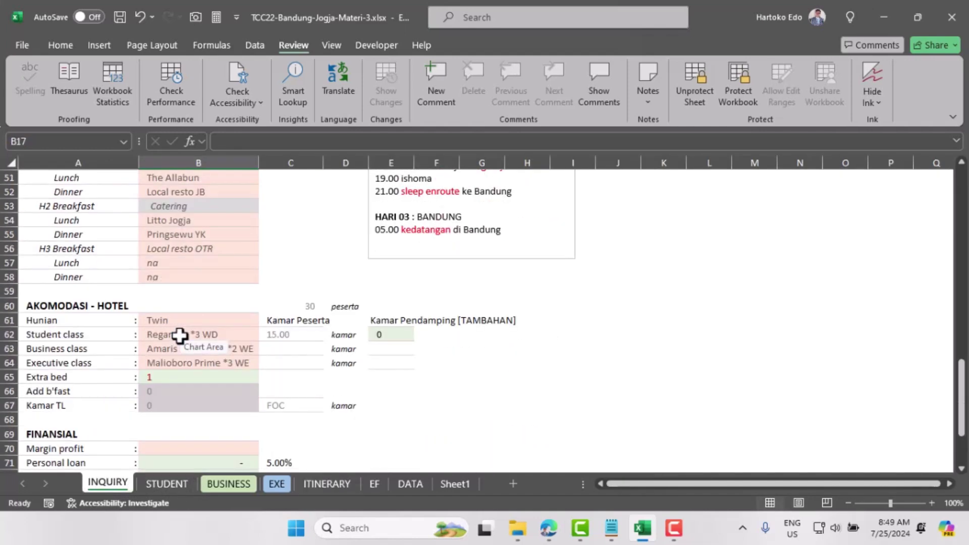
{"action": "scroll", "coordinate": [180, 336], "scroll_direction": "down", "scroll_amount": 7}
{"action": "scroll", "coordinate": [180, 336], "scroll_direction": "up", "scroll_amount": 4}
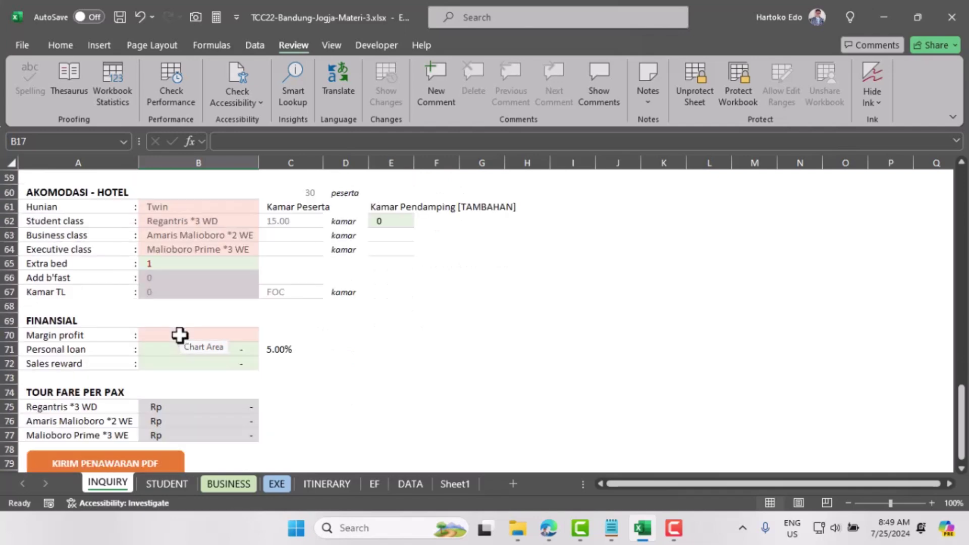
{"action": "scroll", "coordinate": [180, 336], "scroll_direction": "up", "scroll_amount": 12}
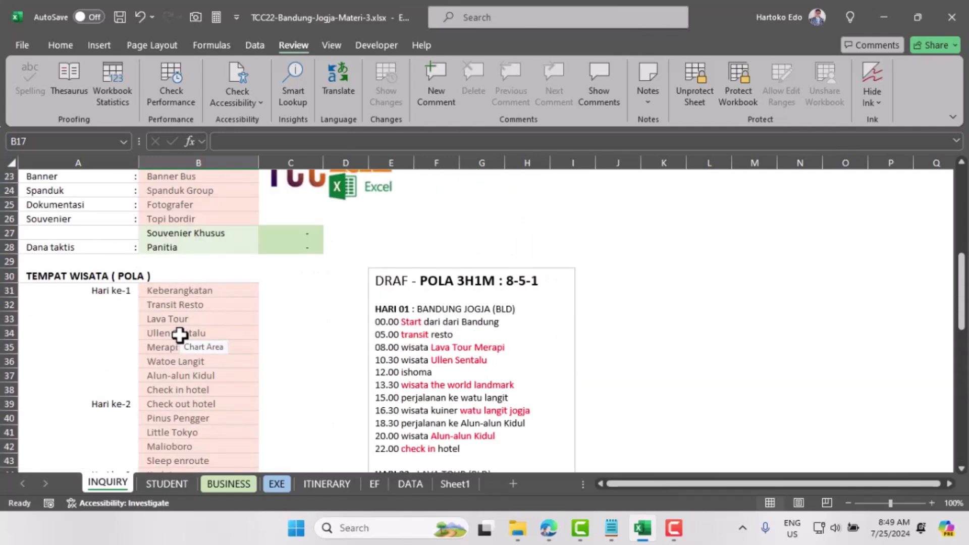
{"action": "scroll", "coordinate": [179, 334], "scroll_direction": "up", "scroll_amount": 1}
{"action": "left_click", "coordinate": [167, 267]}
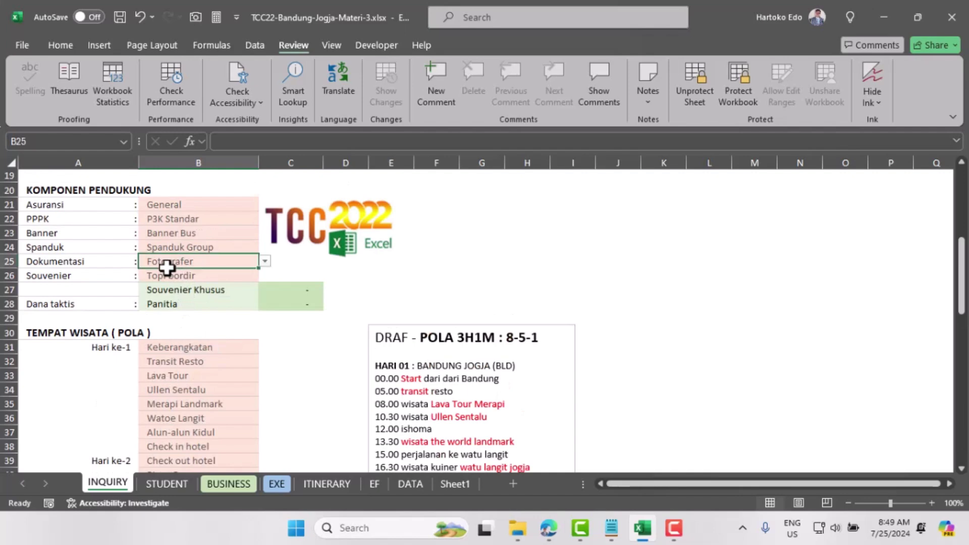
{"action": "left_click", "coordinate": [165, 275]}
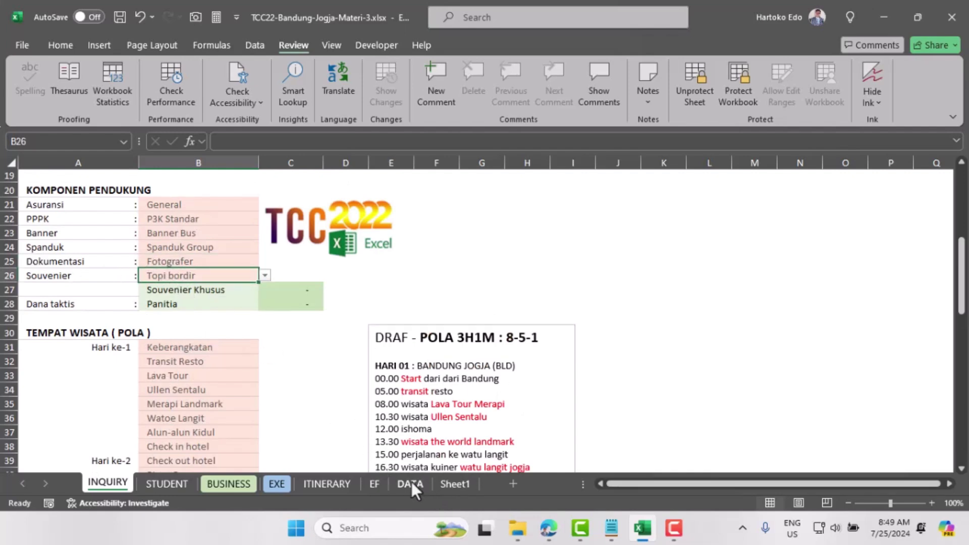
{"action": "left_click", "coordinate": [333, 484]}
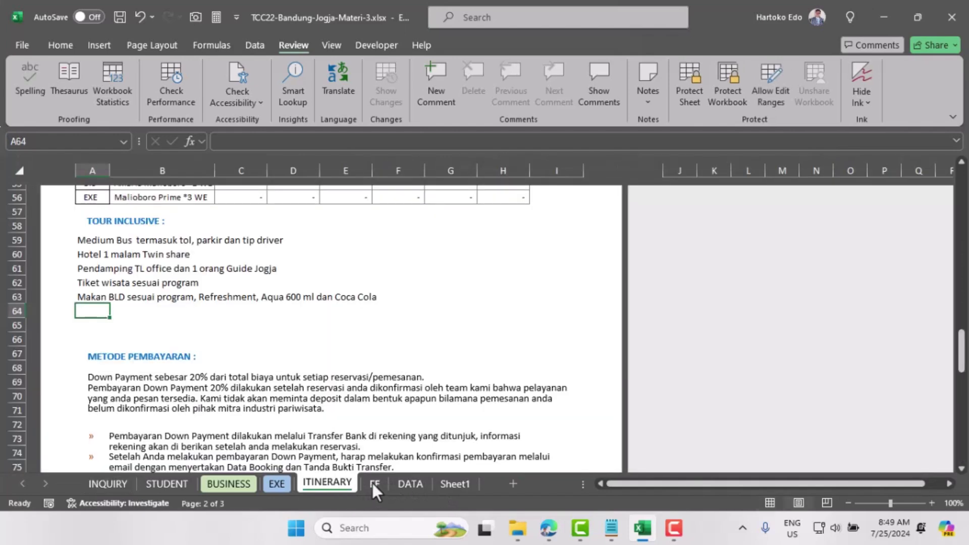
Step: Enter ="Dokumentasi"& " "&INQUIRY!B25 in A64 to show 'Dokumentasi Fotografer'
{"action": "type", "text": "="}
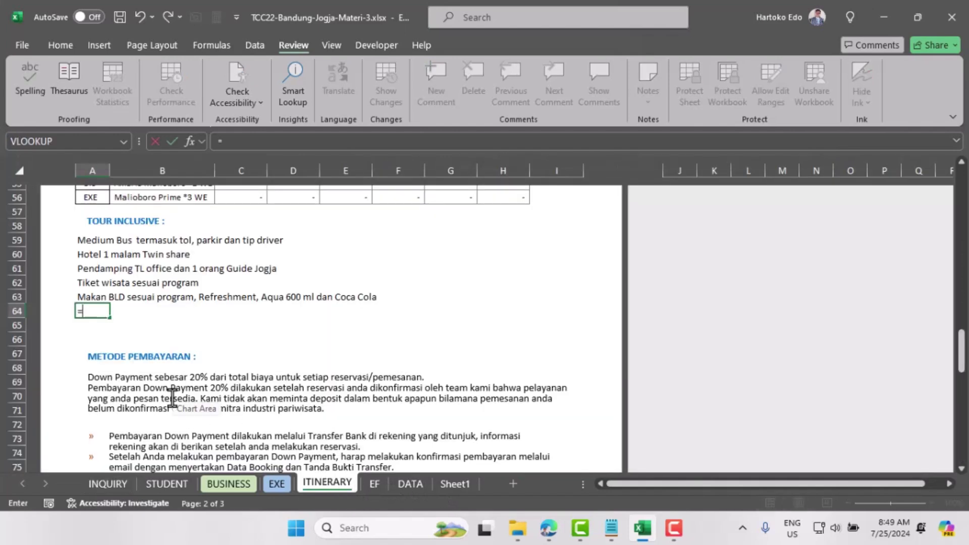
{"action": "type", "text": "\"D"}
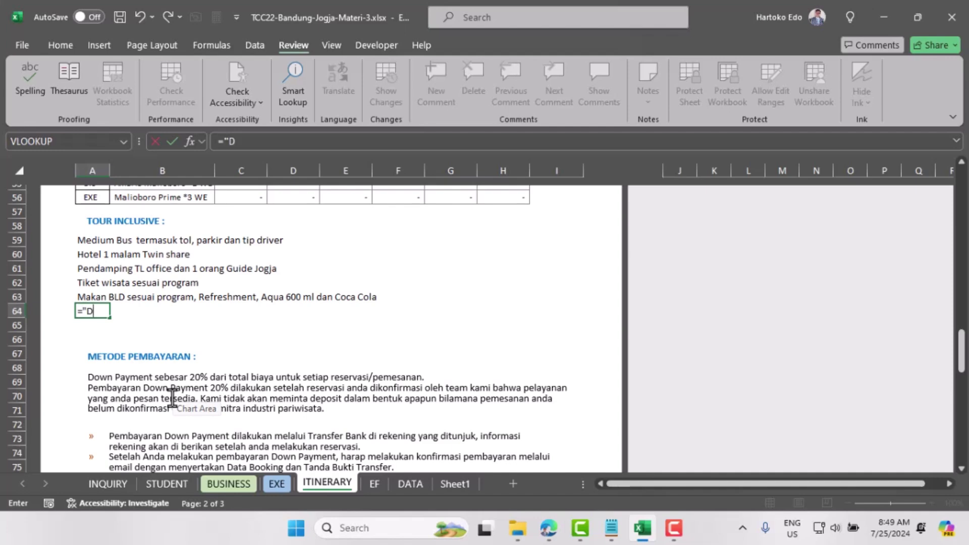
{"action": "type", "text": "okumentasi"}
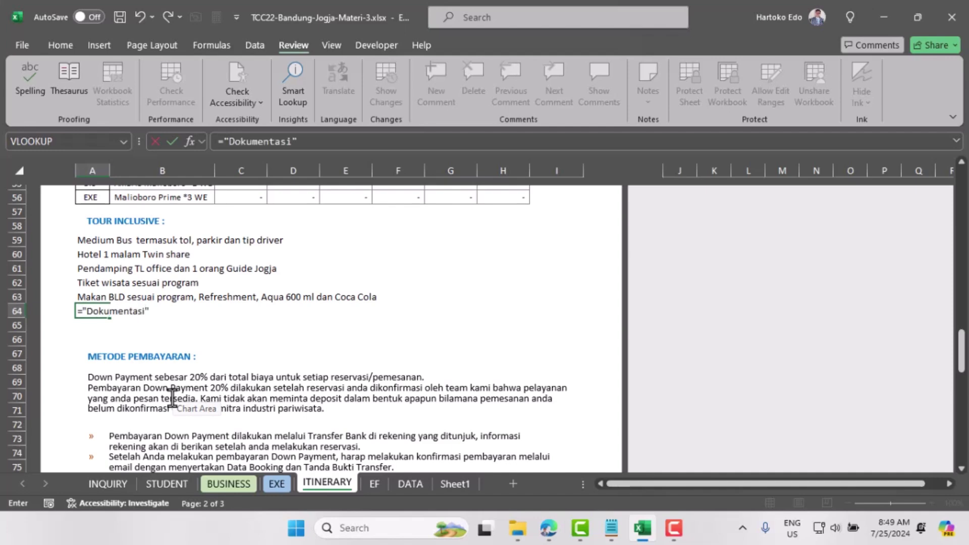
{"action": "type", "text": "\"& \" \"&"}
{"action": "left_click", "coordinate": [104, 483]}
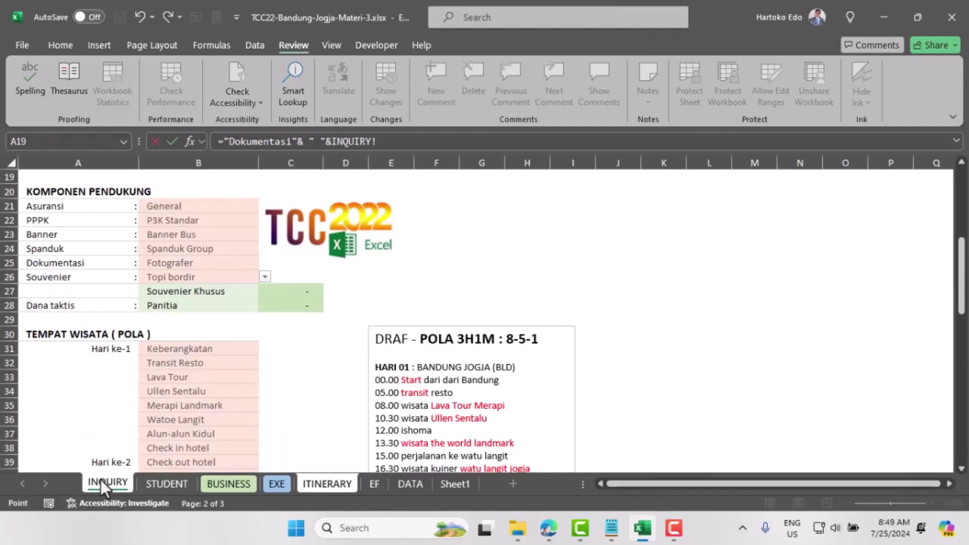
{"action": "left_click", "coordinate": [176, 260]}
{"action": "key", "text": "Return"}
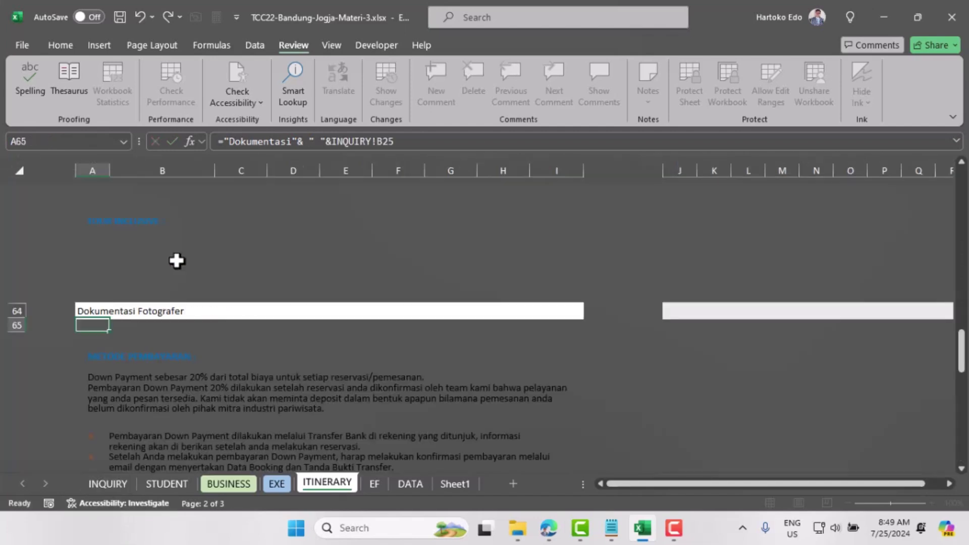
{"action": "left_click", "coordinate": [96, 311]}
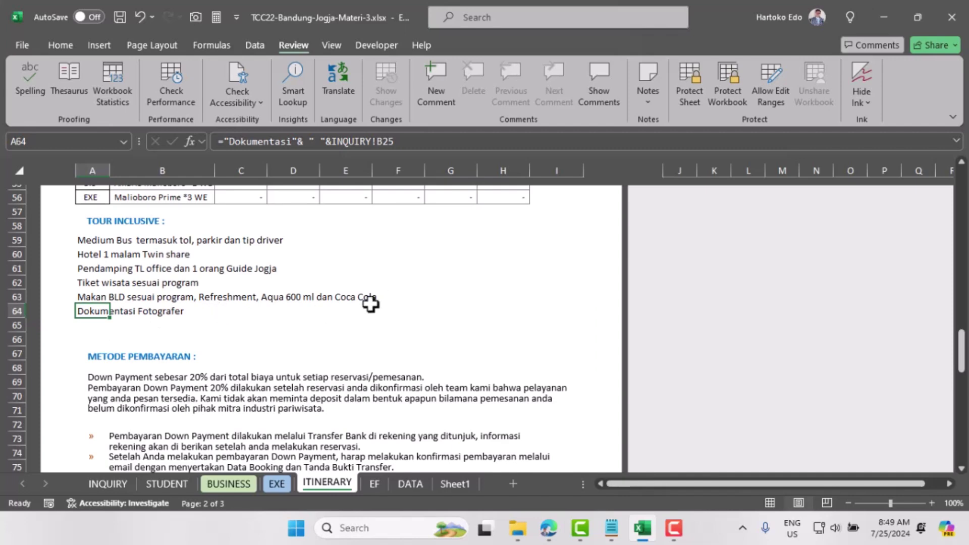
{"action": "left_click", "coordinate": [406, 140]}
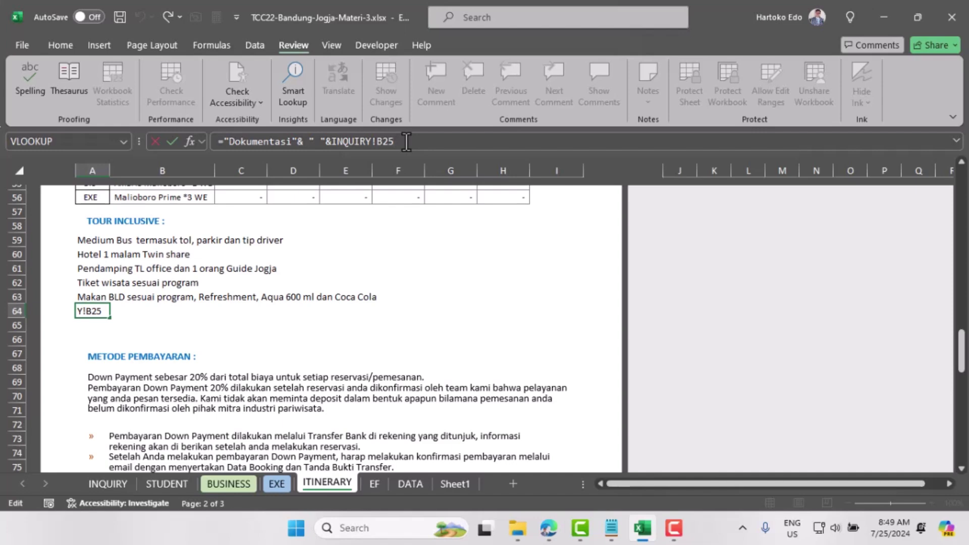
Step: Append & " "& "dan"& " "& "Souvenir"& " "& to A64's formula, then go to INQUIRY
{"action": "type", "text": "& \" \"& \"dan\"&"}
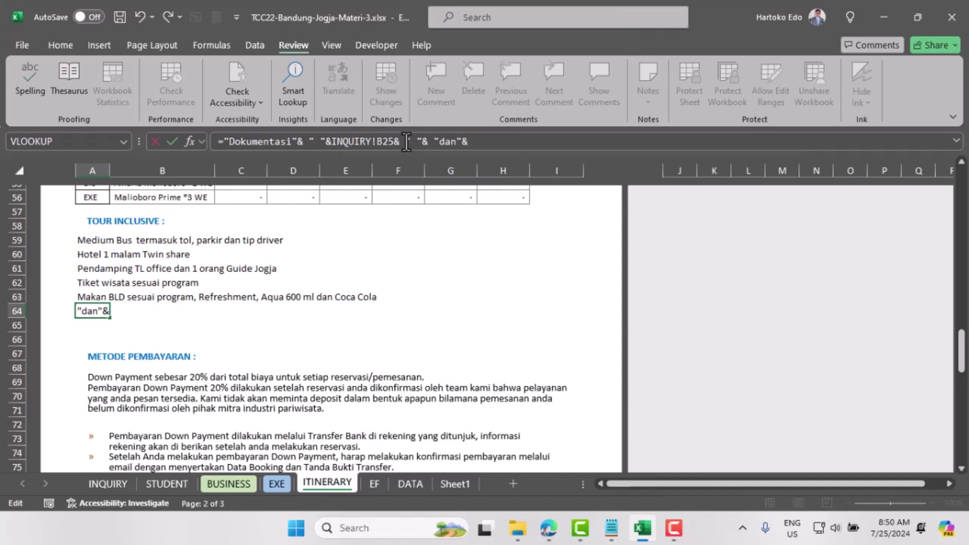
{"action": "type", "text": " \" \"& \"Souvenir"}
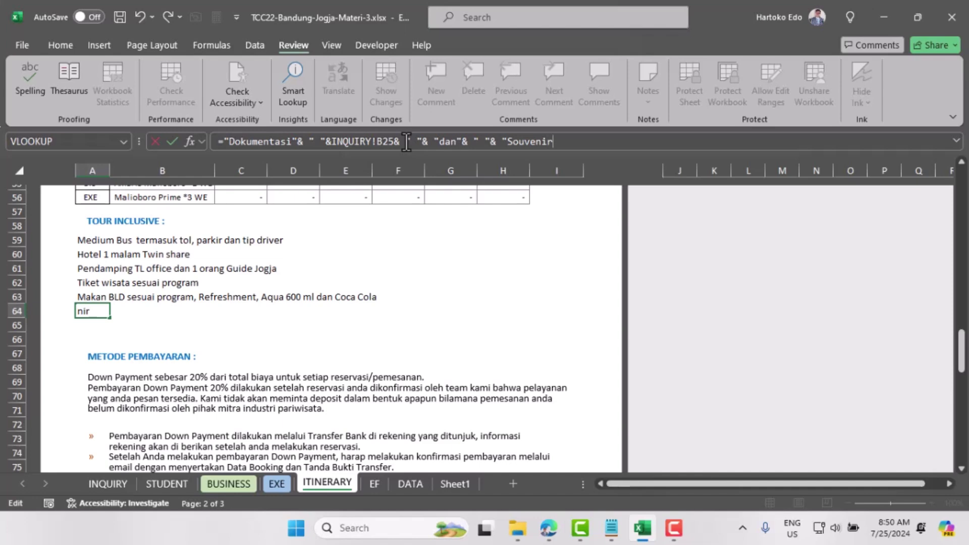
{"action": "type", "text": "\"& \" \"&"}
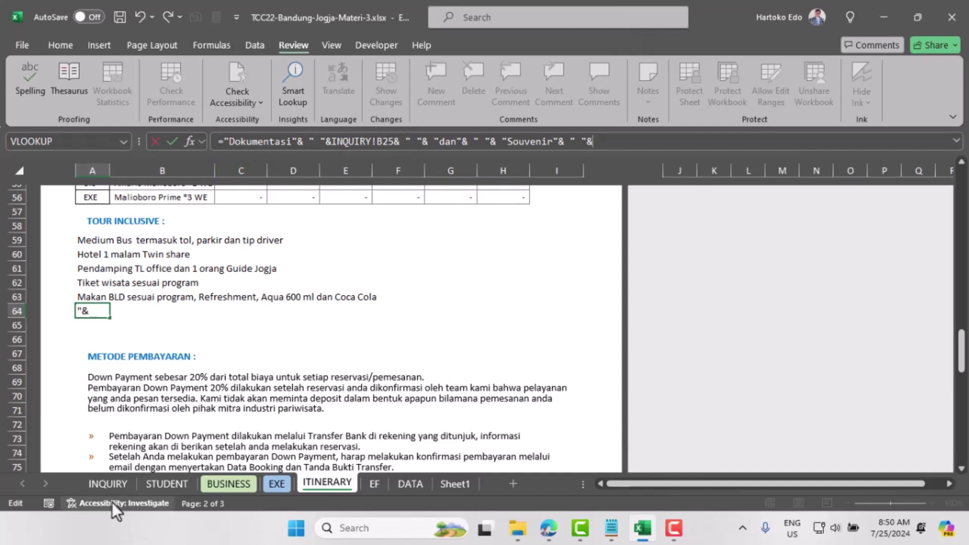
{"action": "left_click", "coordinate": [109, 483]}
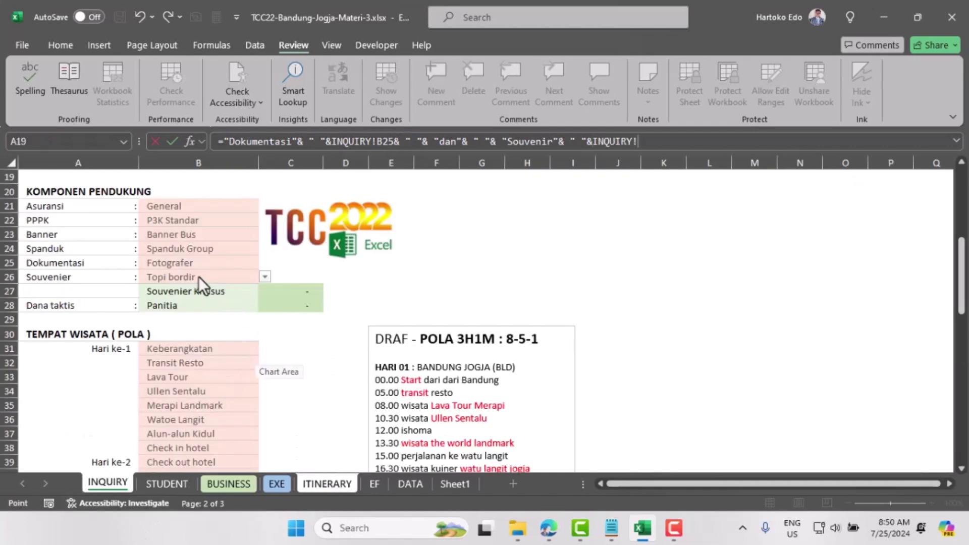